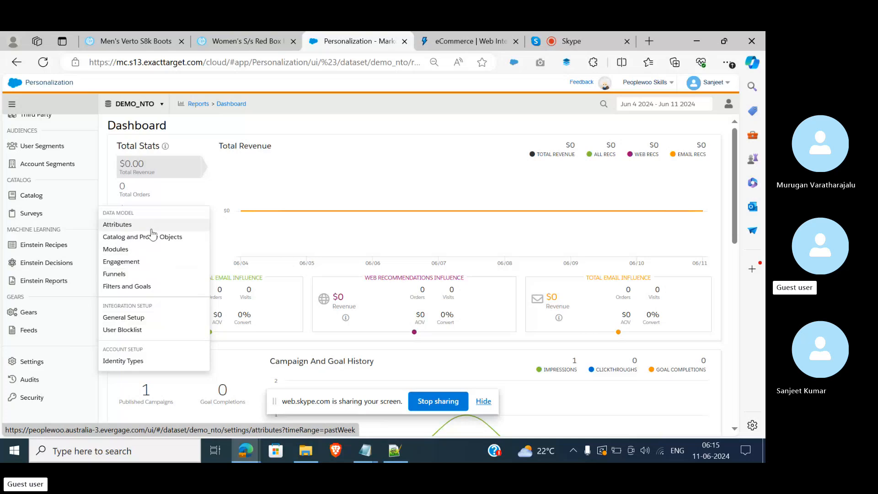
- Turn off Enable Strict Catalog Security in the Catalog and Profile Objects settings and save the change
{"action": "left_click", "coordinate": [153, 237]}
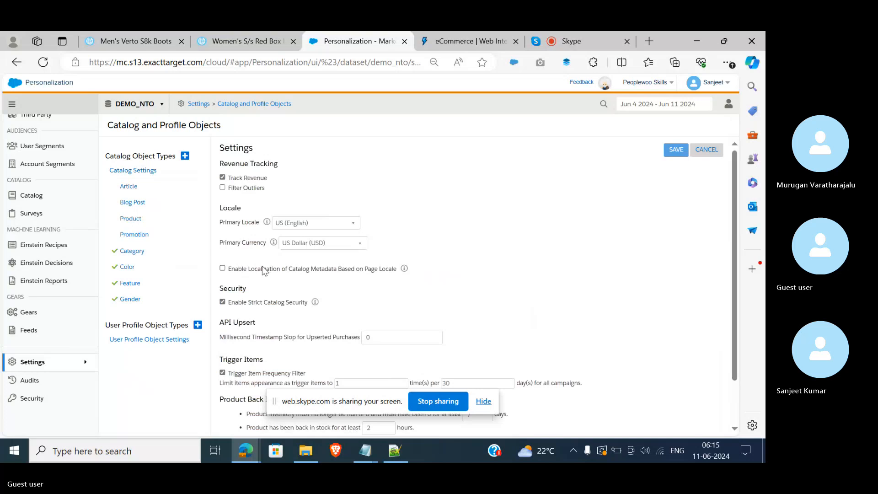
{"action": "left_click", "coordinate": [223, 302]}
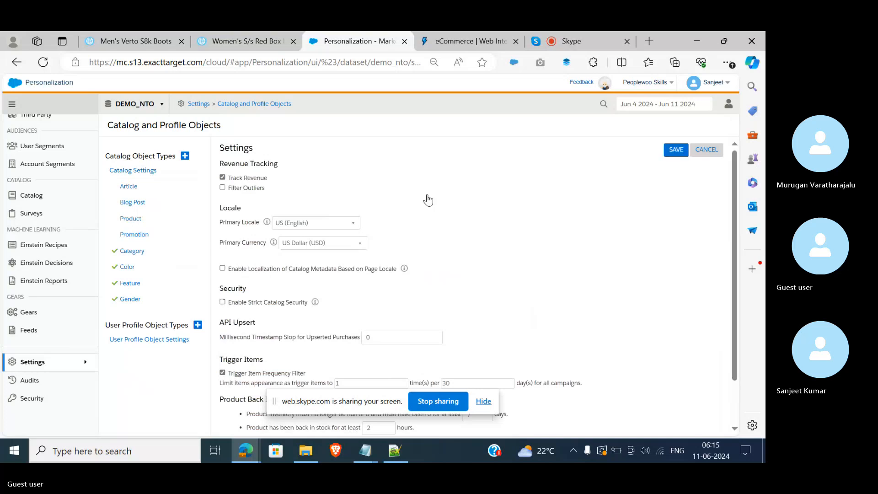
{"action": "left_click", "coordinate": [674, 150]}
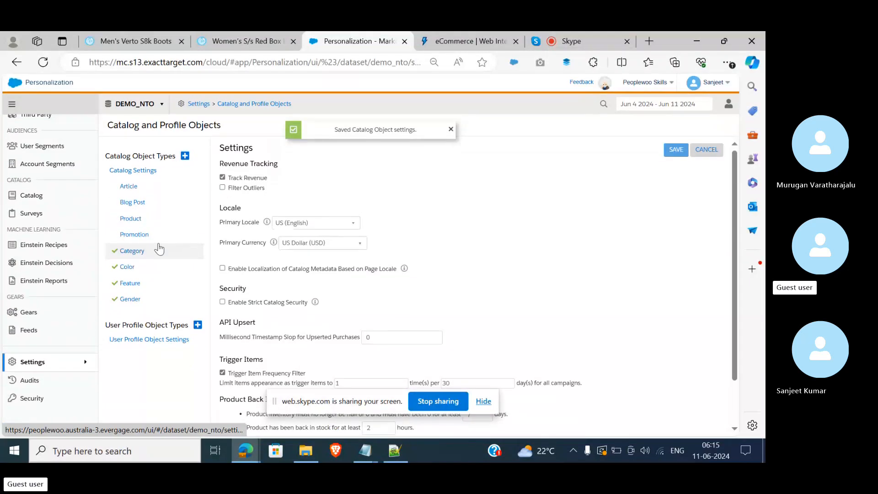
- Reload the Women's S/s Red Box Heavyweight Tee store page and check the Event Stream report and the catalog categories
{"action": "scroll", "coordinate": [44, 233], "scroll_direction": "up", "scroll_amount": 3}
{"action": "mouse_move", "coordinate": [36, 123]}
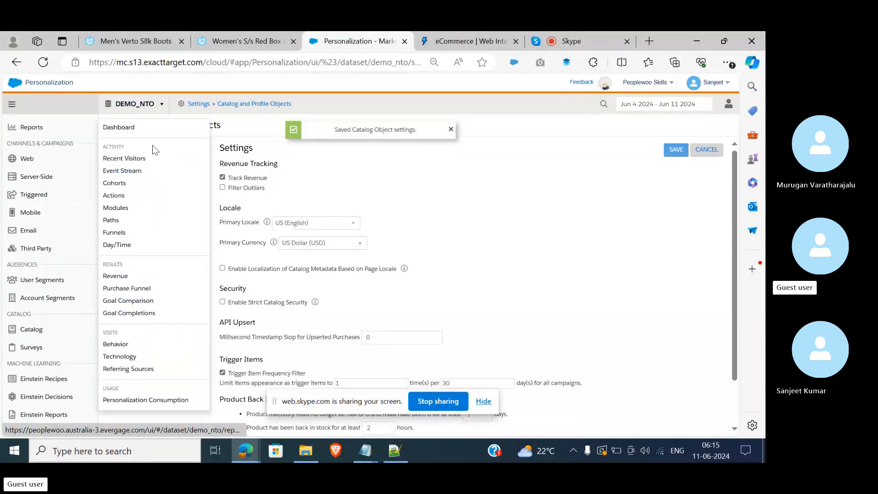
{"action": "left_click", "coordinate": [139, 170]}
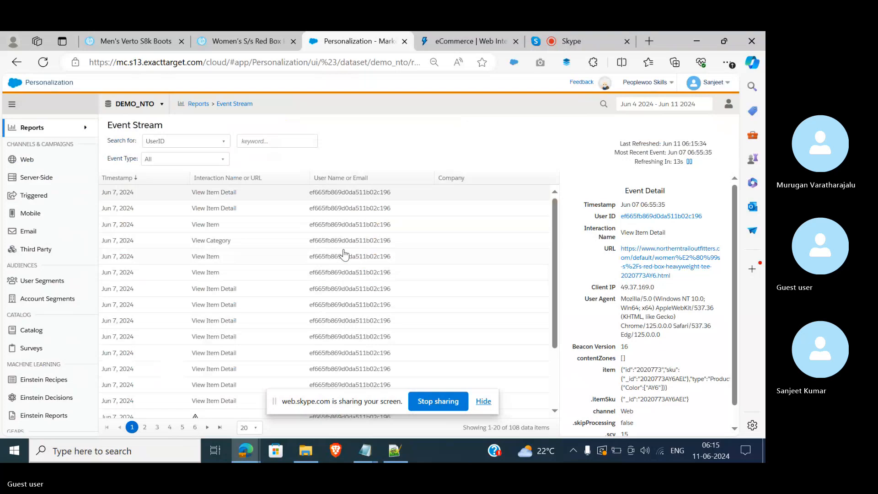
{"action": "left_click", "coordinate": [243, 35]}
{"action": "left_click", "coordinate": [43, 63]}
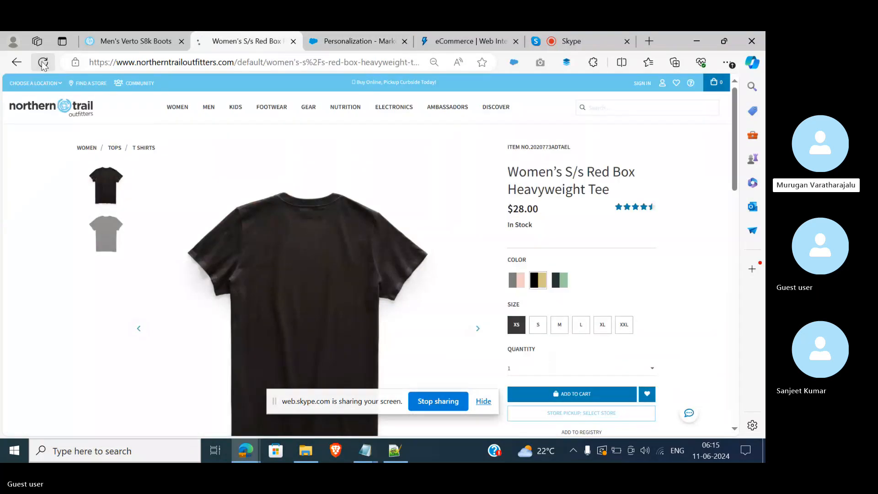
{"action": "left_click", "coordinate": [371, 33]}
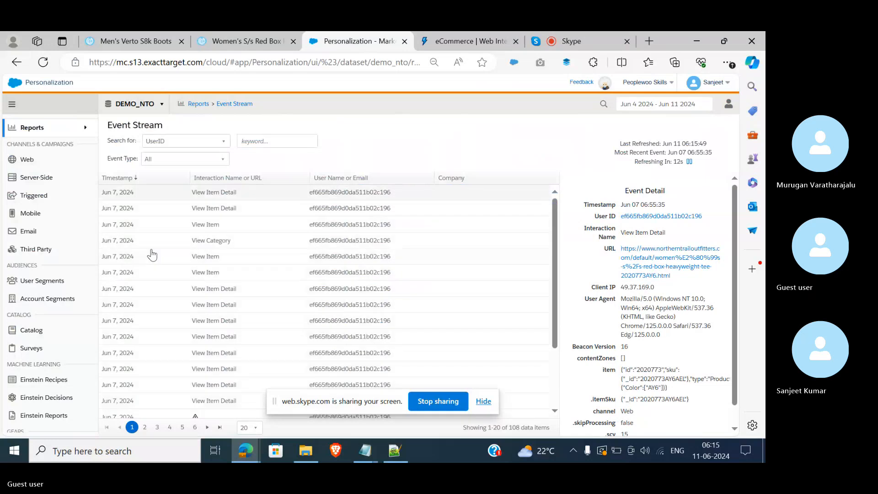
{"action": "mouse_move", "coordinate": [63, 336]}
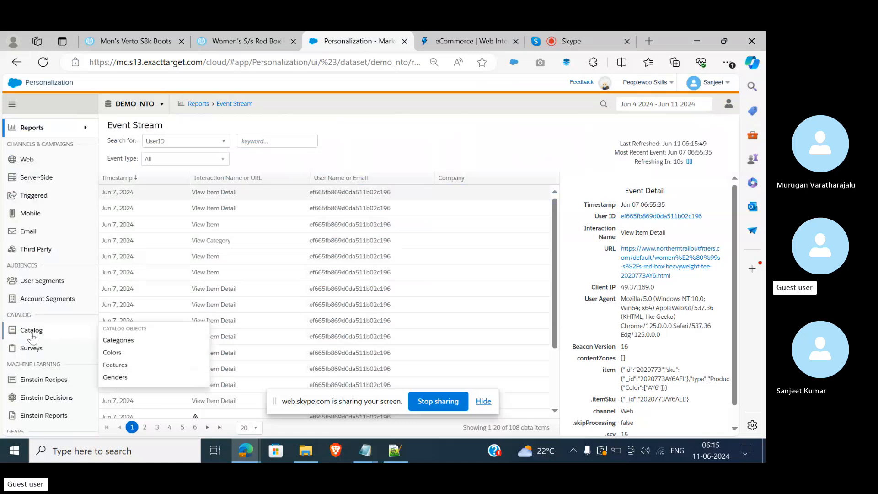
{"action": "left_click", "coordinate": [142, 342]}
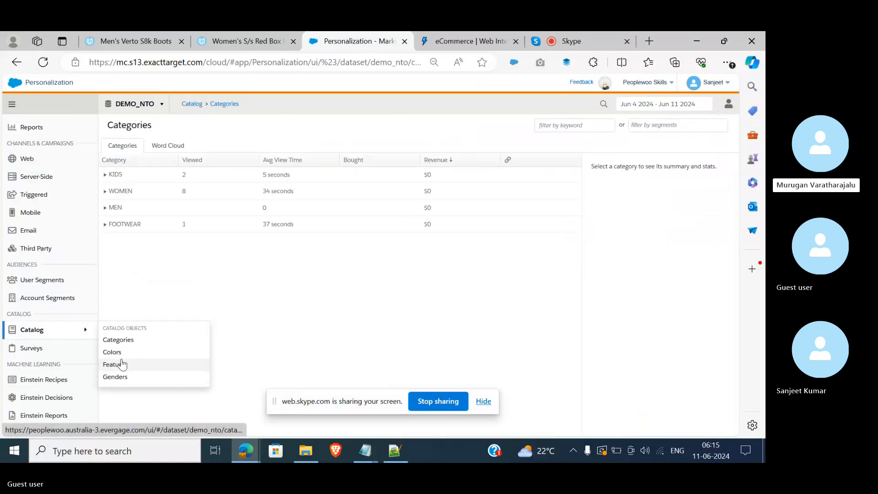
- Enable the Product catalog object in the Catalog and Profile Objects settings and save its definition
{"action": "scroll", "coordinate": [53, 379], "scroll_direction": "down", "scroll_amount": 3}
{"action": "mouse_move", "coordinate": [40, 366]}
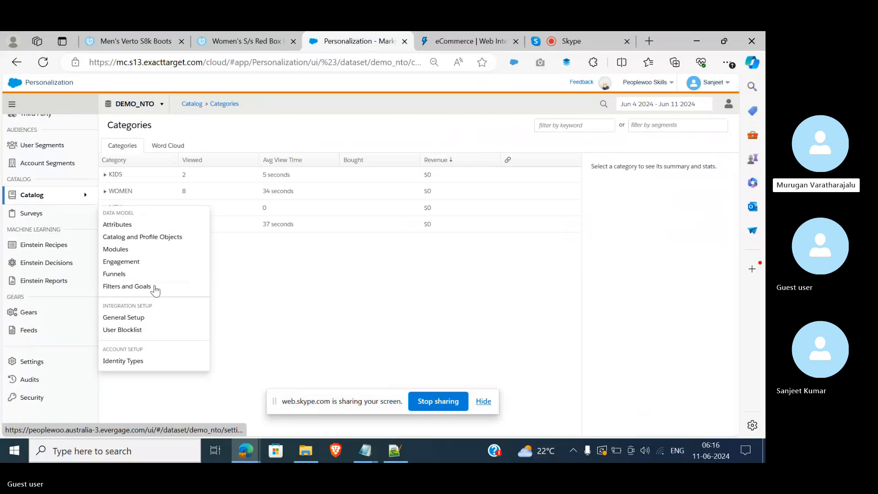
{"action": "left_click", "coordinate": [138, 241]}
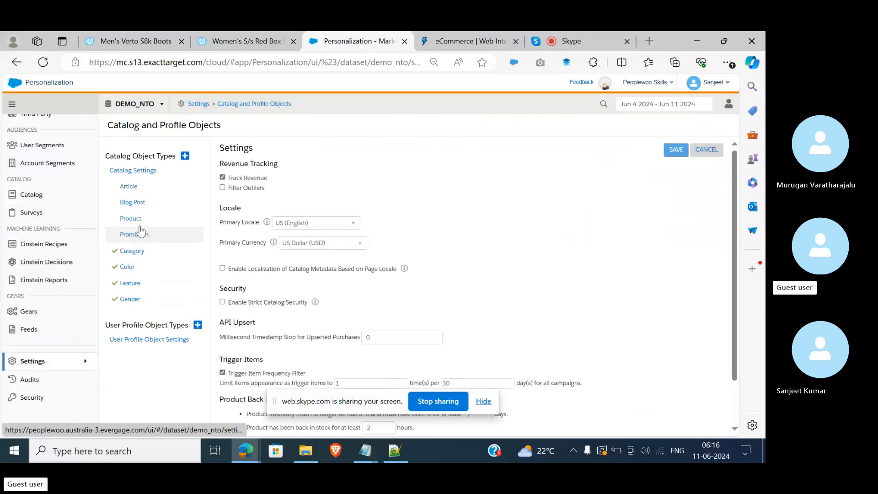
{"action": "left_click", "coordinate": [136, 224]}
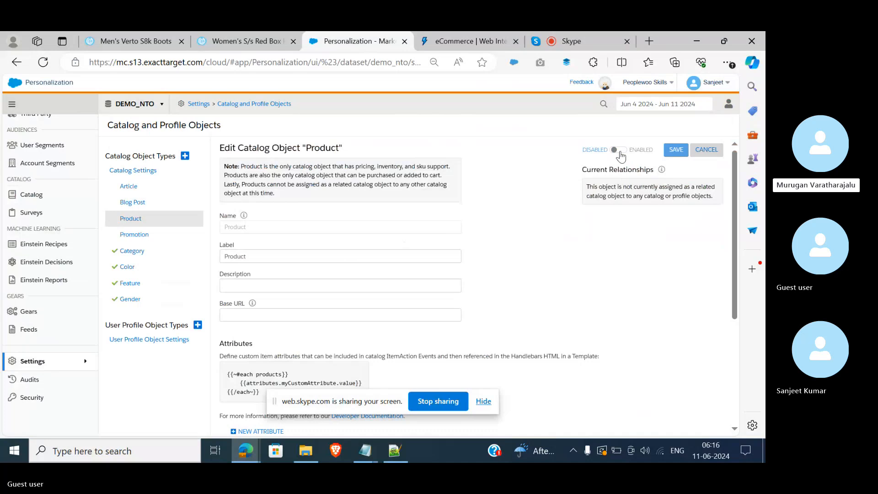
{"action": "left_click", "coordinate": [619, 150]}
{"action": "left_click", "coordinate": [677, 151]}
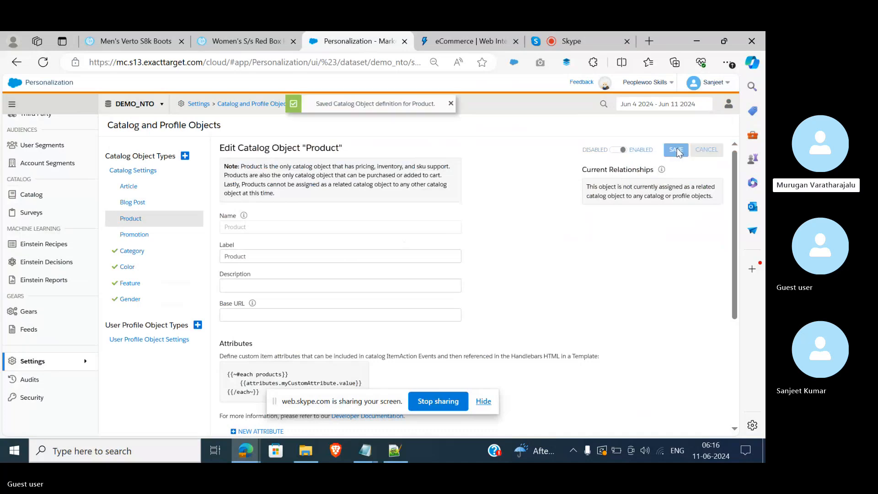
{"action": "left_click", "coordinate": [451, 130]}
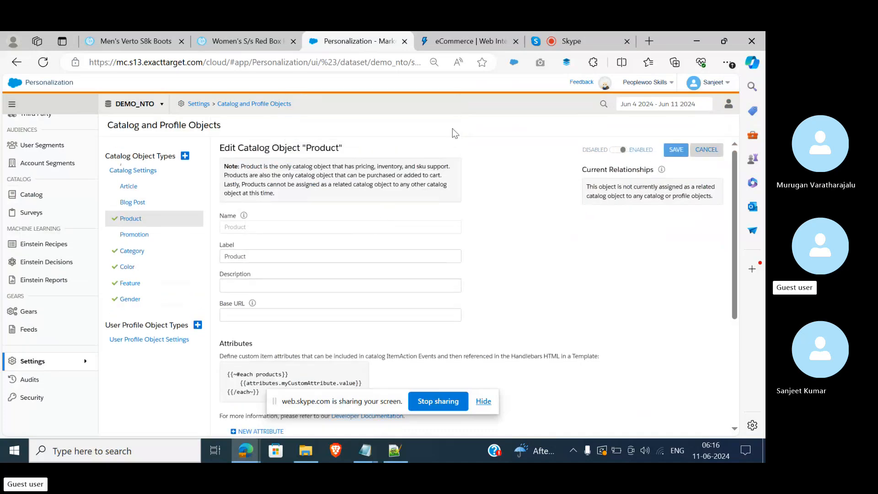
- Open the Triggered Campaigns list and view the campaign types available for a new campaign
{"action": "scroll", "coordinate": [46, 347], "scroll_direction": "up", "scroll_amount": 3}
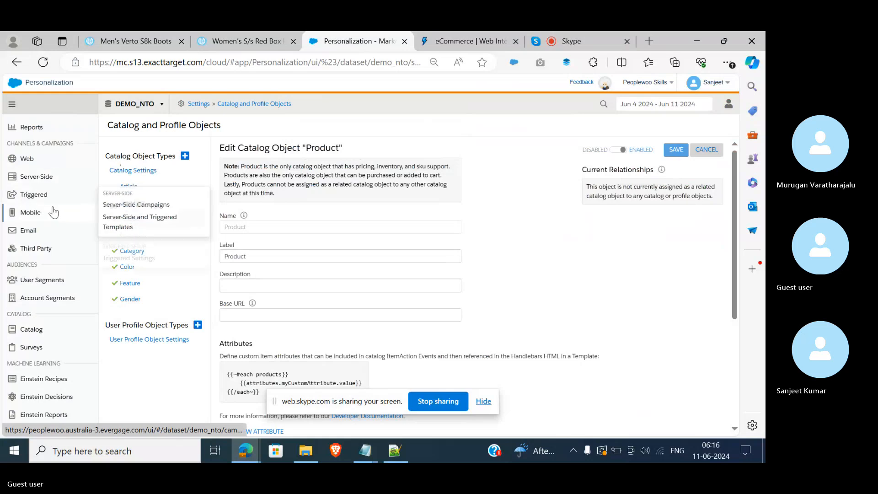
{"action": "mouse_move", "coordinate": [53, 223]}
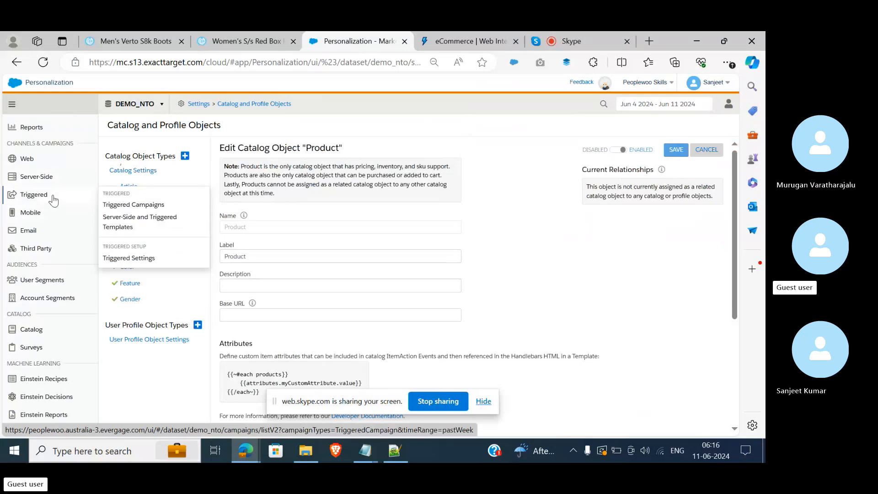
{"action": "left_click", "coordinate": [54, 199]}
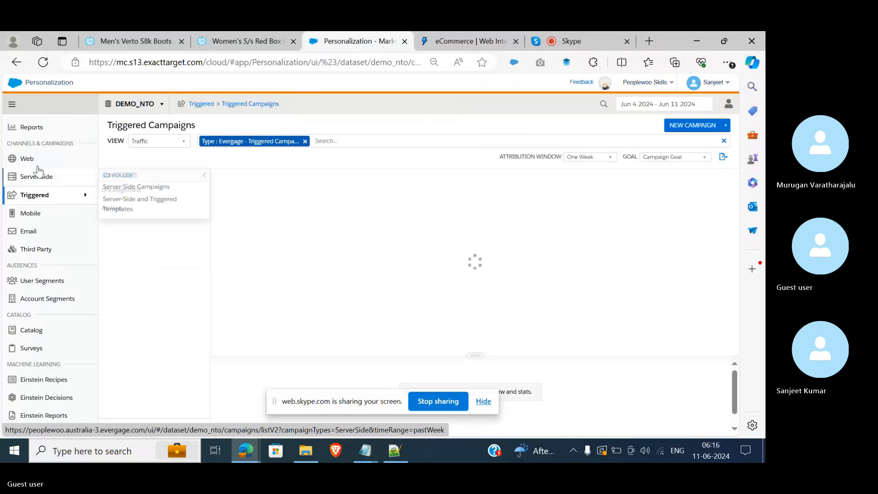
{"action": "mouse_move", "coordinate": [36, 166]}
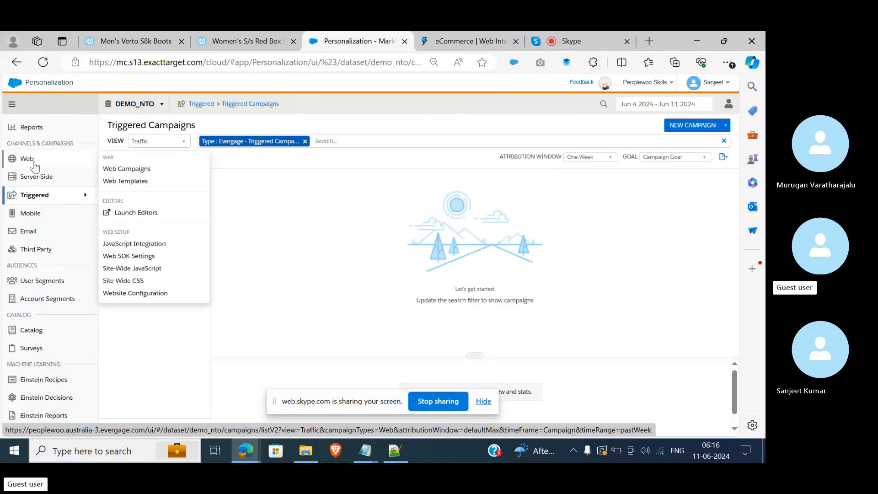
{"action": "mouse_move", "coordinate": [64, 201]}
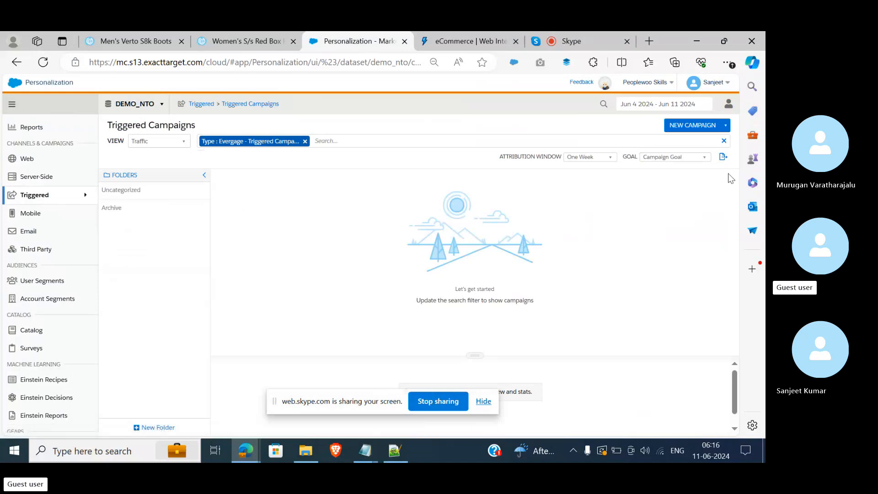
{"action": "left_click", "coordinate": [726, 129]}
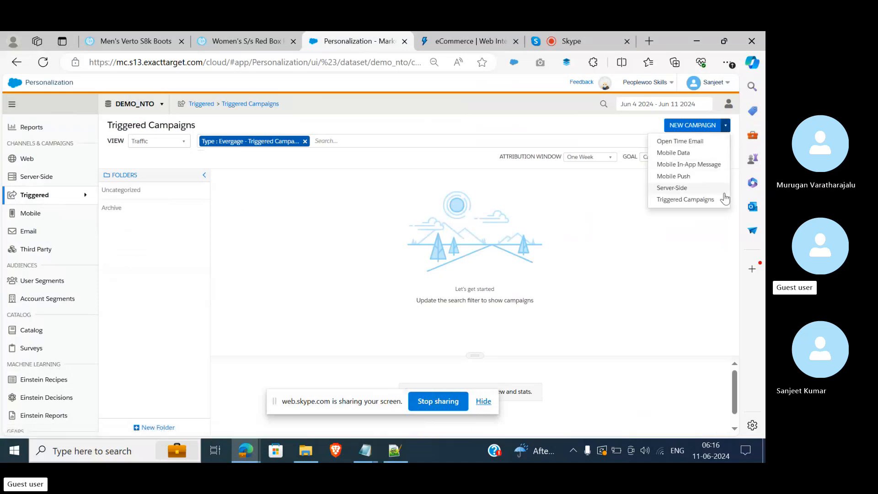
- Clone the Journey Builder Trigger global template from the Server-Side and Triggered Templates page and look through its optional settings
{"action": "mouse_move", "coordinate": [64, 196]}
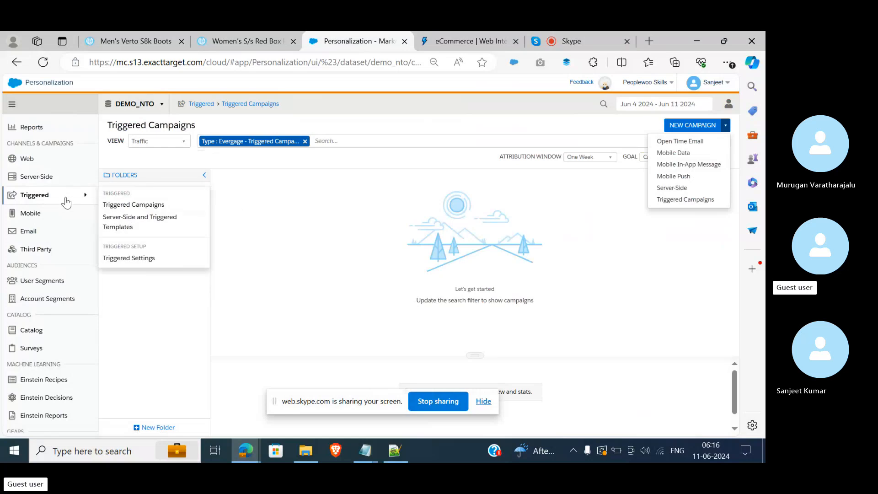
{"action": "left_click", "coordinate": [117, 224]}
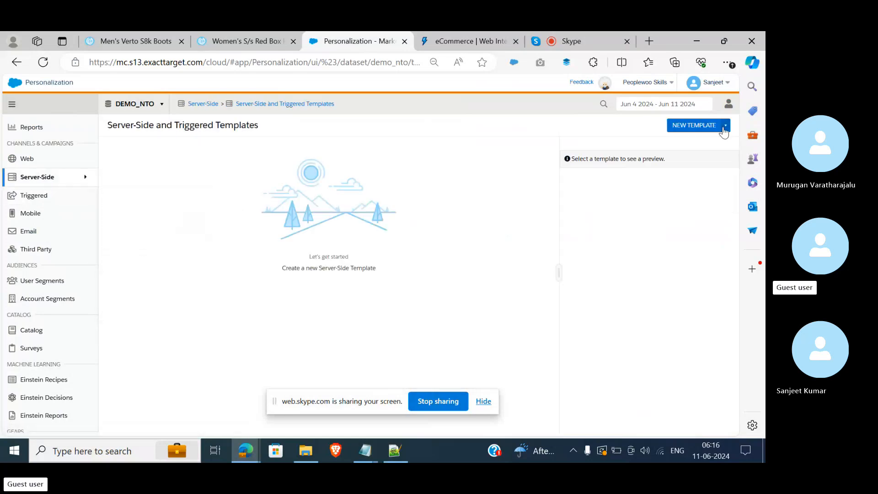
{"action": "left_click", "coordinate": [725, 127]}
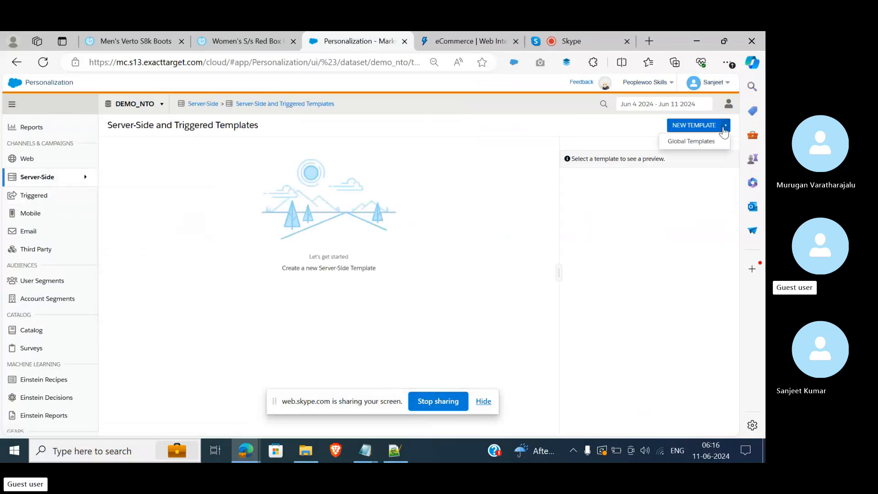
{"action": "left_click", "coordinate": [692, 143]}
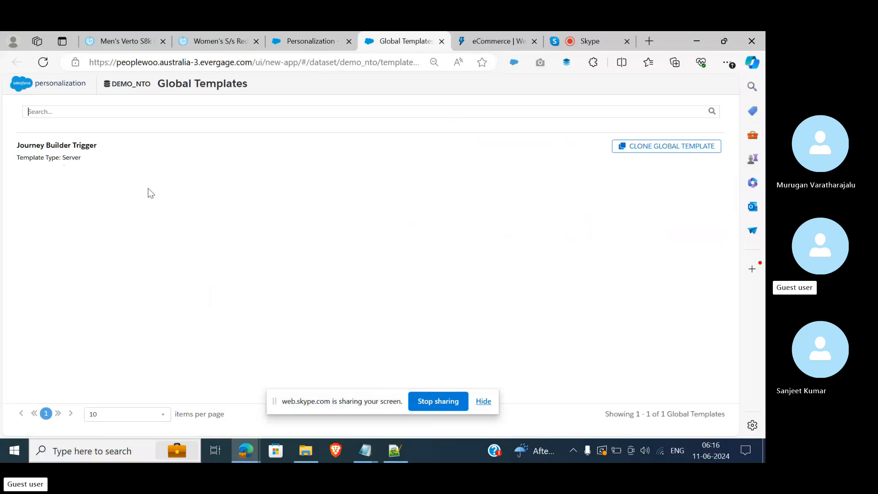
{"action": "left_click", "coordinate": [655, 147]}
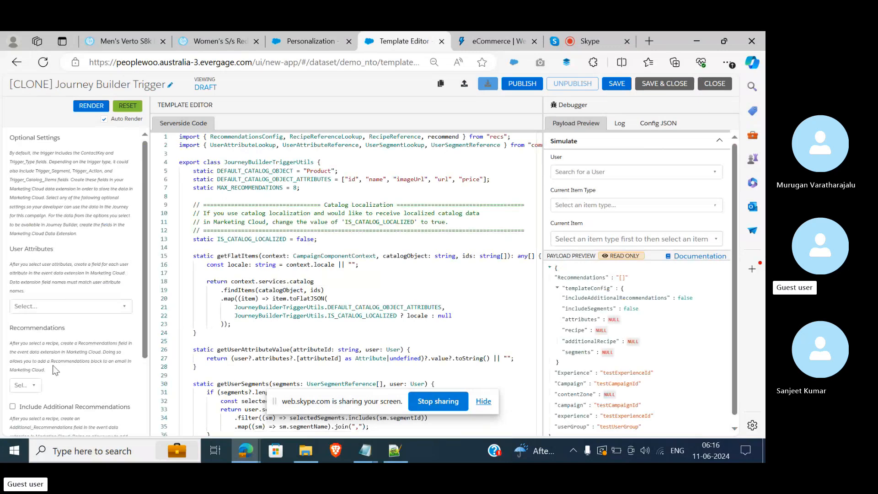
{"action": "scroll", "coordinate": [35, 372], "scroll_direction": "down", "scroll_amount": 5}
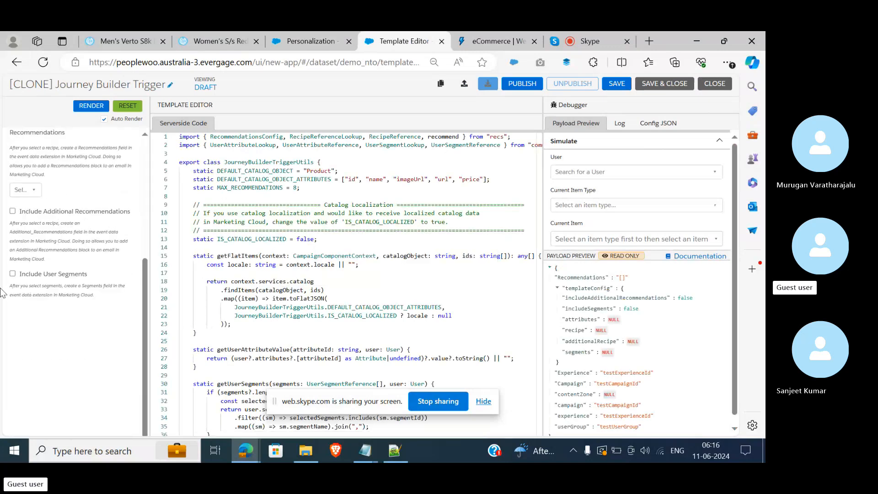
- Rename the cloned template as Test Journey Builder Trigger, replacing the [CLONE] prefix, then save and publish it
{"action": "left_click", "coordinate": [74, 84]}
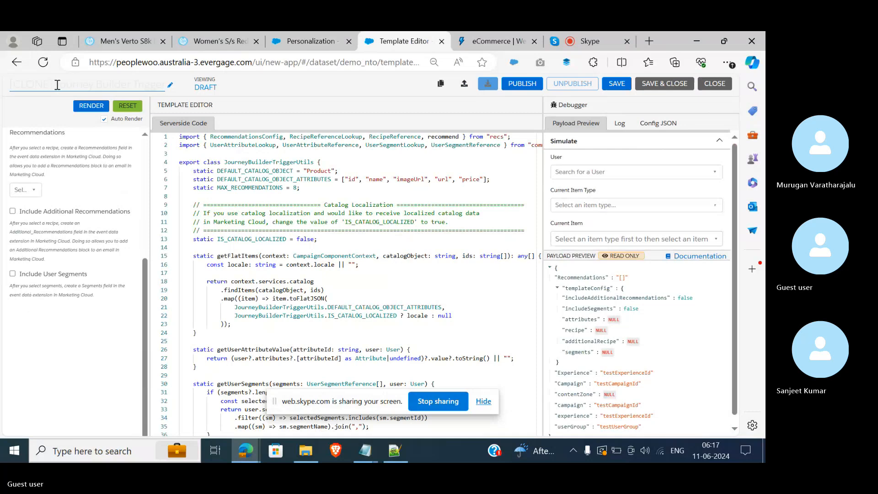
{"action": "key", "text": "BackSpace"}
{"action": "key", "text": "BackSpace"}
{"action": "key", "text": "BackSpace"}
{"action": "key", "text": "BackSpace"}
{"action": "key", "text": "BackSpace"}
{"action": "key", "text": "BackSpace"}
{"action": "key", "text": "BackSpace"}
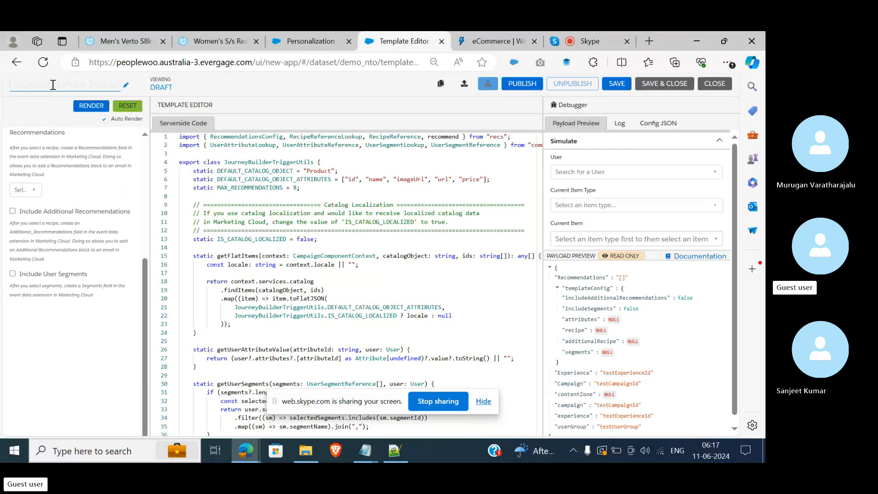
{"action": "type", "text": "Test"}
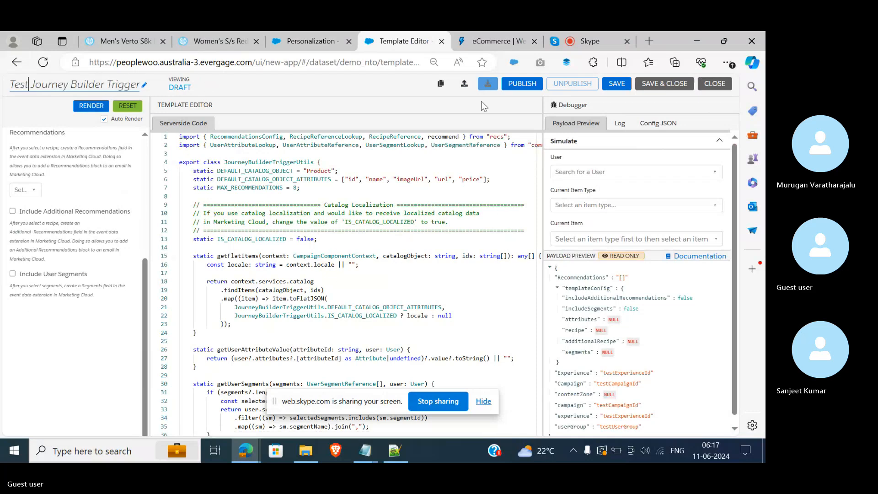
{"action": "left_click", "coordinate": [615, 86]}
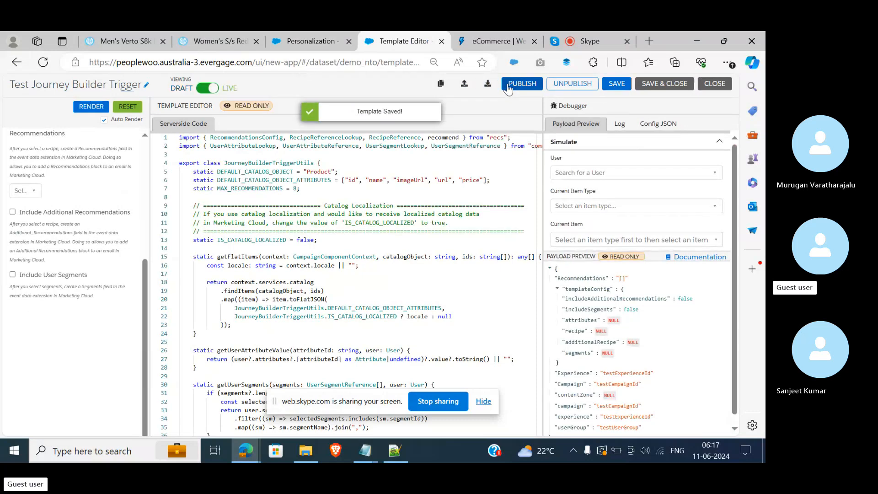
{"action": "left_click", "coordinate": [509, 87]}
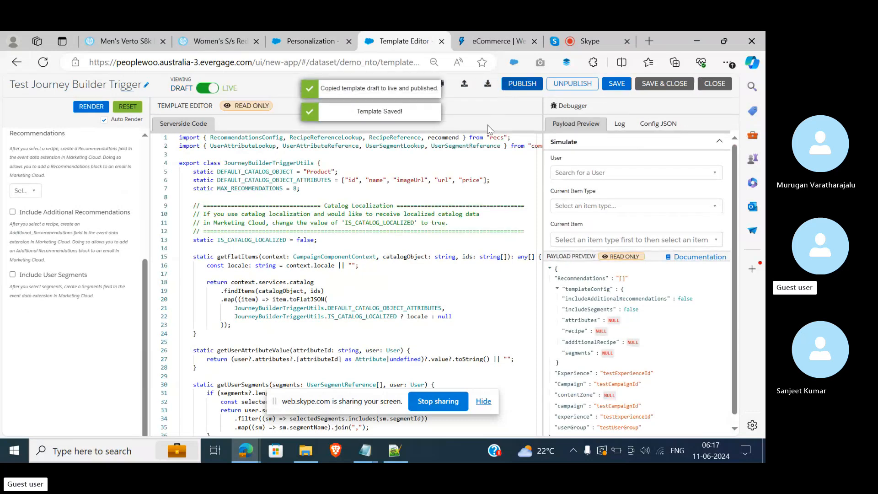
- Return to the Personalization site and create a new campaign of the Triggered Campaigns type
{"action": "left_click", "coordinate": [288, 41]}
{"action": "mouse_move", "coordinate": [55, 180]}
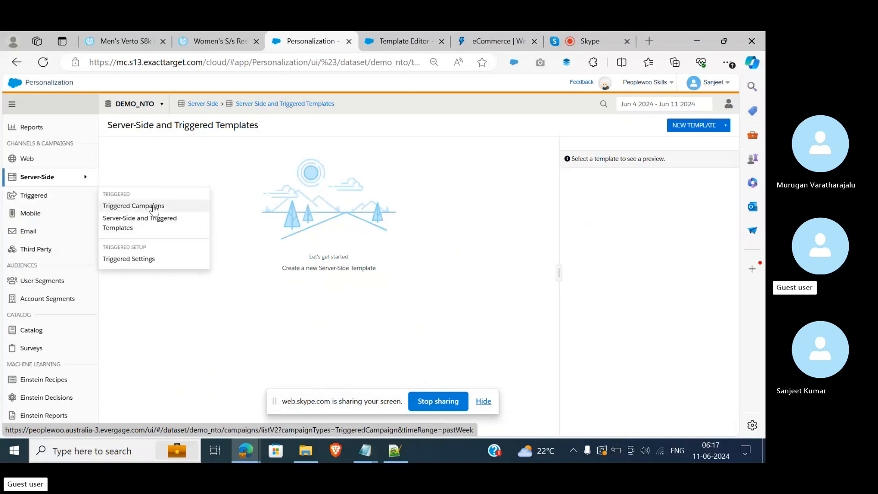
{"action": "left_click", "coordinate": [156, 206]}
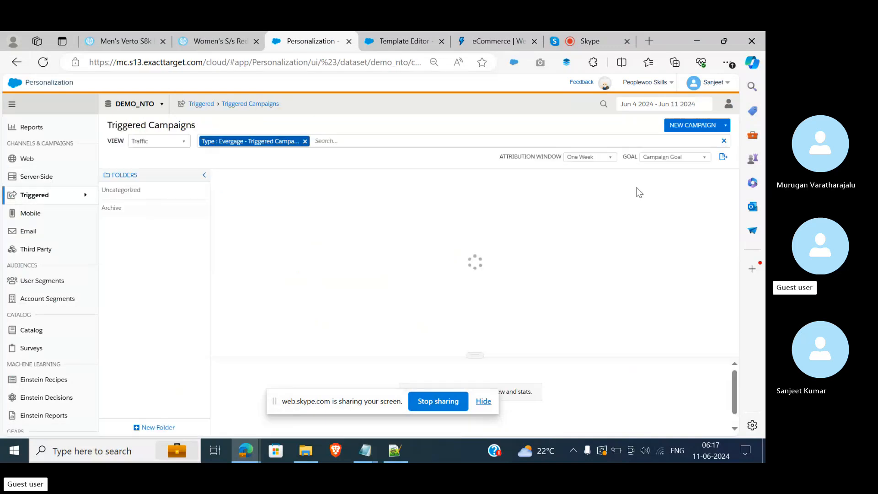
{"action": "left_click", "coordinate": [725, 126]}
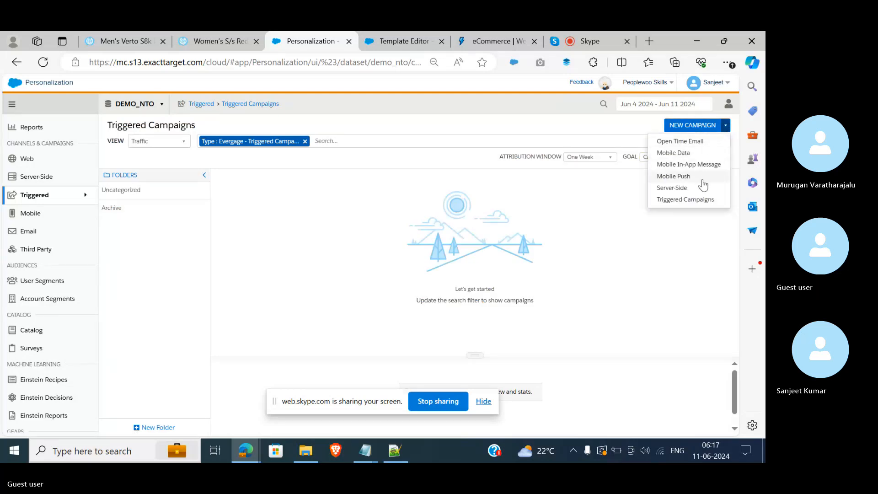
{"action": "left_click", "coordinate": [692, 198]}
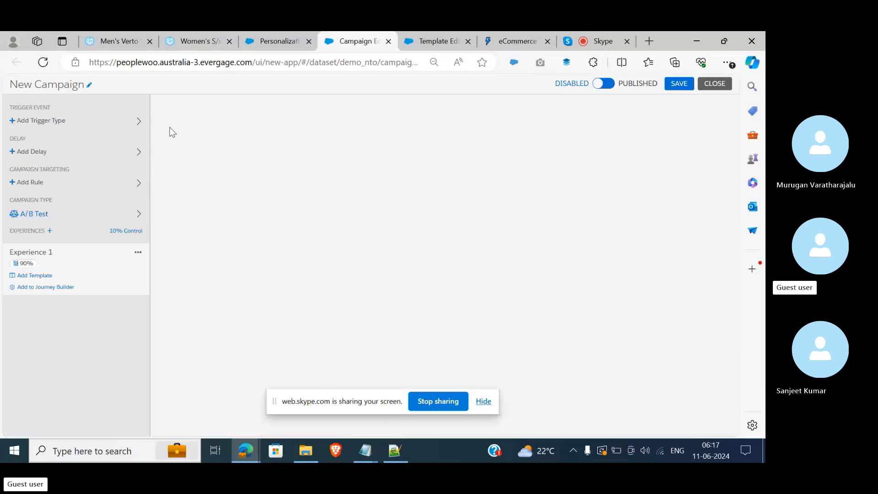
- Open the new campaign's trigger event setup and examine the available user-triggered and catalog-triggered types
{"action": "left_click", "coordinate": [137, 124]}
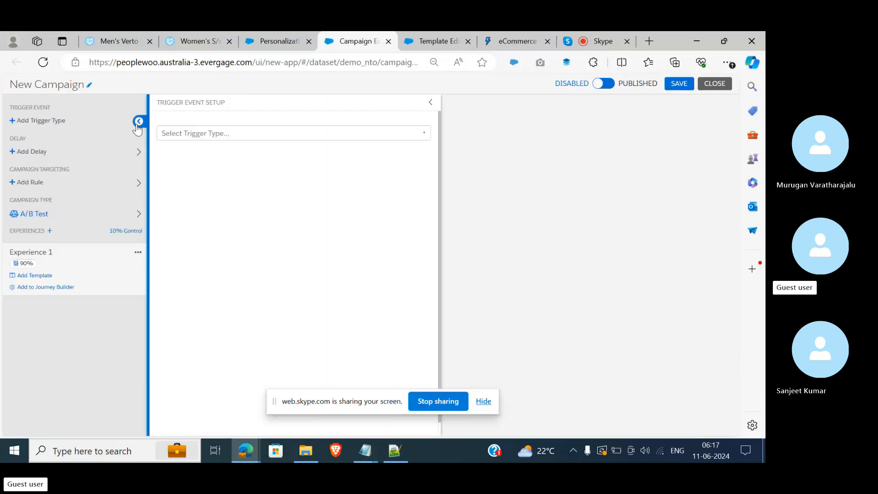
{"action": "left_click", "coordinate": [283, 131]}
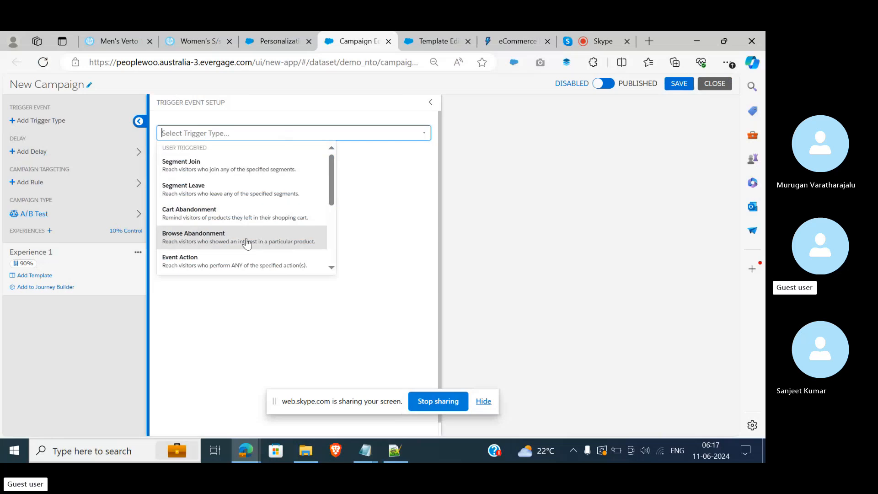
{"action": "scroll", "coordinate": [245, 235], "scroll_direction": "down", "scroll_amount": 5}
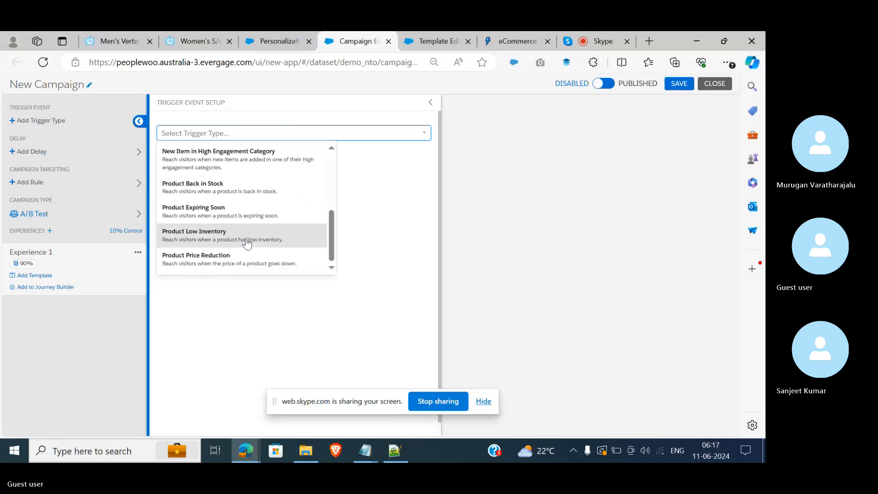
{"action": "scroll", "coordinate": [247, 242], "scroll_direction": "up", "scroll_amount": 3}
{"action": "scroll", "coordinate": [246, 243], "scroll_direction": "up", "scroll_amount": 1}
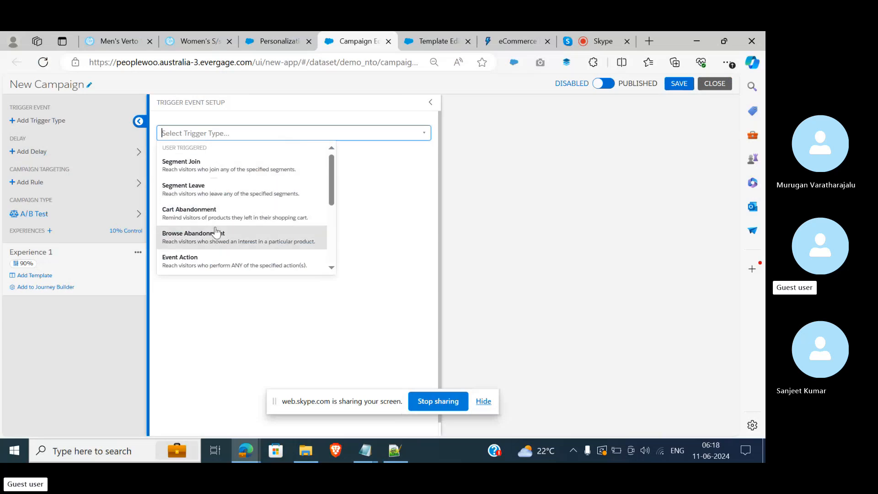
{"action": "scroll", "coordinate": [216, 233], "scroll_direction": "down", "scroll_amount": 2}
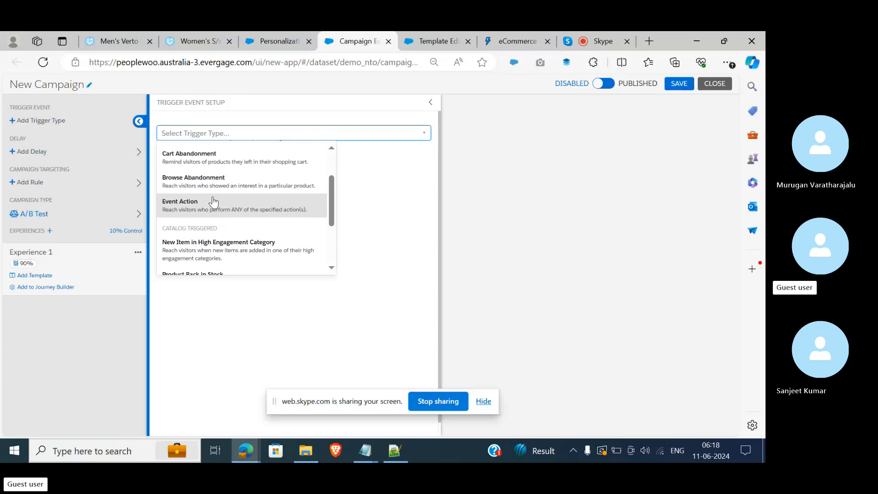
{"action": "scroll", "coordinate": [214, 202], "scroll_direction": "down", "scroll_amount": 1}
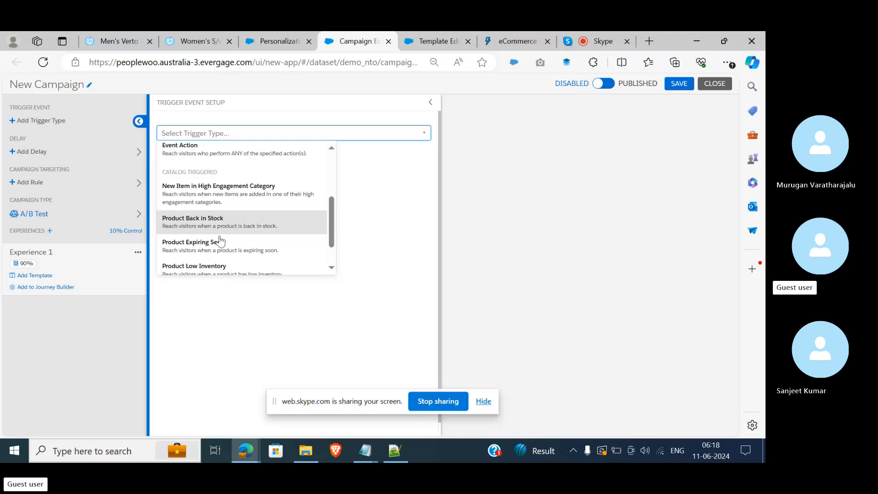
{"action": "scroll", "coordinate": [215, 248], "scroll_direction": "down", "scroll_amount": 1}
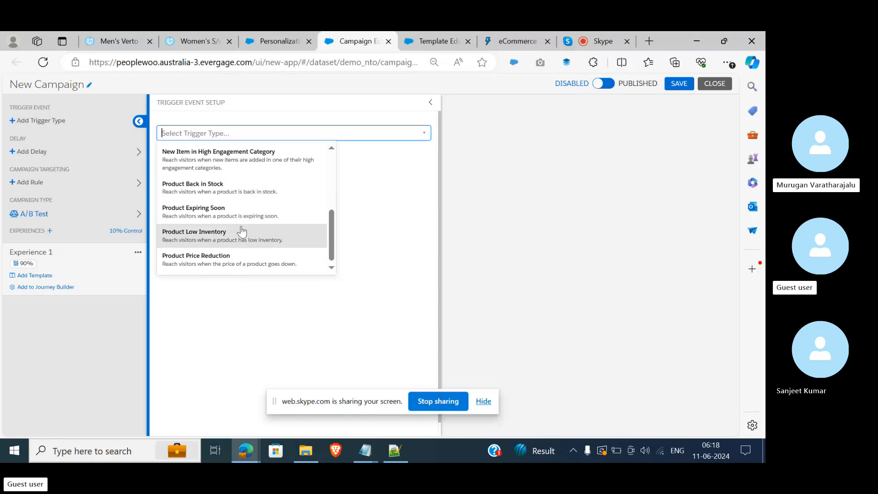
{"action": "scroll", "coordinate": [242, 231], "scroll_direction": "up", "scroll_amount": 2}
{"action": "scroll", "coordinate": [241, 226], "scroll_direction": "up", "scroll_amount": 2}
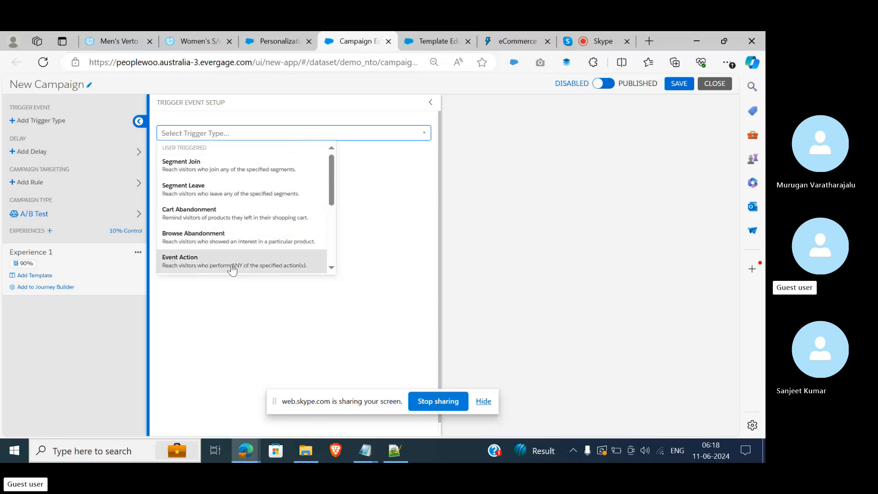
- Select the Cart Abandonment trigger type and view its settings, and switch to Segment Join to check the selectable segments
{"action": "left_click", "coordinate": [229, 213]}
{"action": "scroll", "coordinate": [229, 211], "scroll_direction": "down", "scroll_amount": 1}
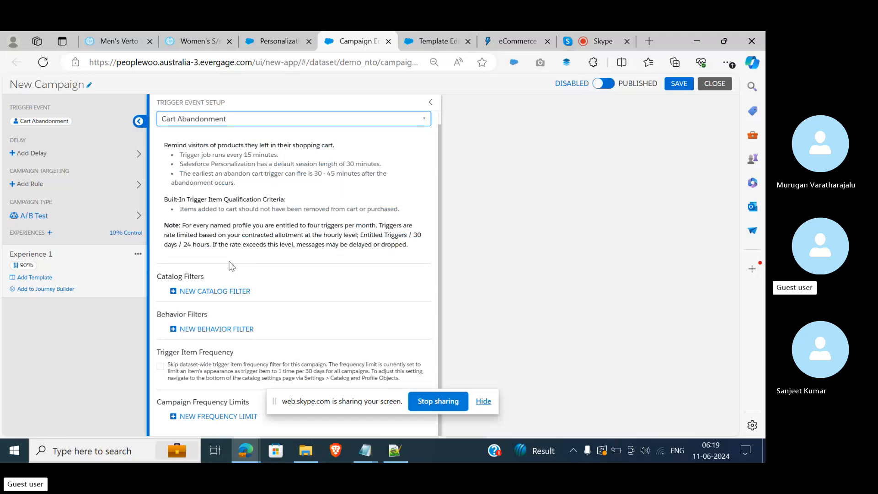
{"action": "left_click", "coordinate": [383, 119]}
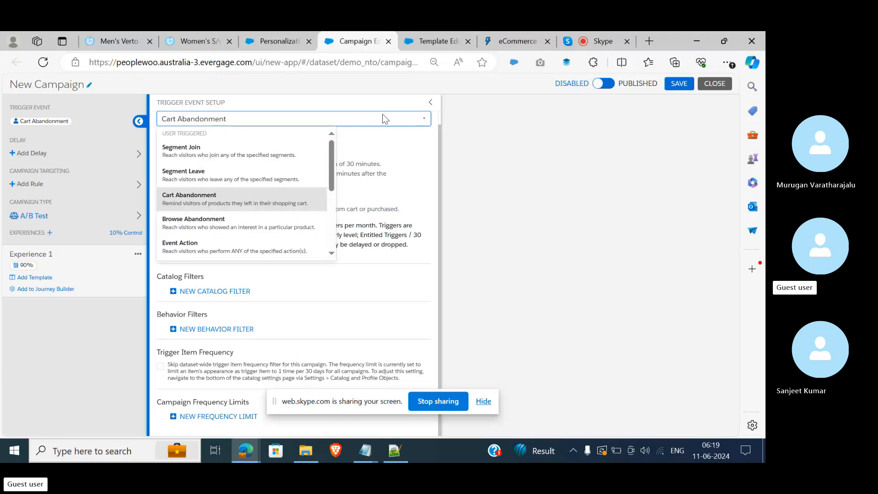
{"action": "left_click", "coordinate": [243, 151]}
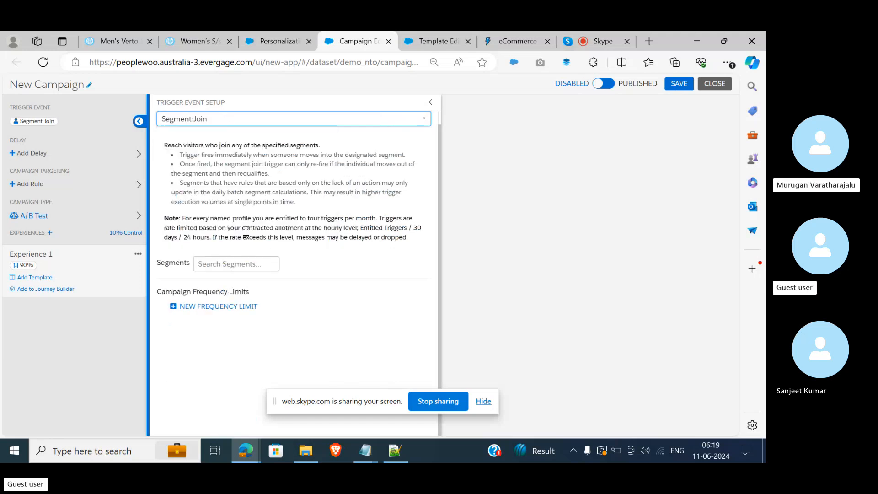
{"action": "left_click", "coordinate": [234, 266]}
- Switch the trigger type to Event Action and check which actions can be selected
{"action": "left_click", "coordinate": [274, 115]}
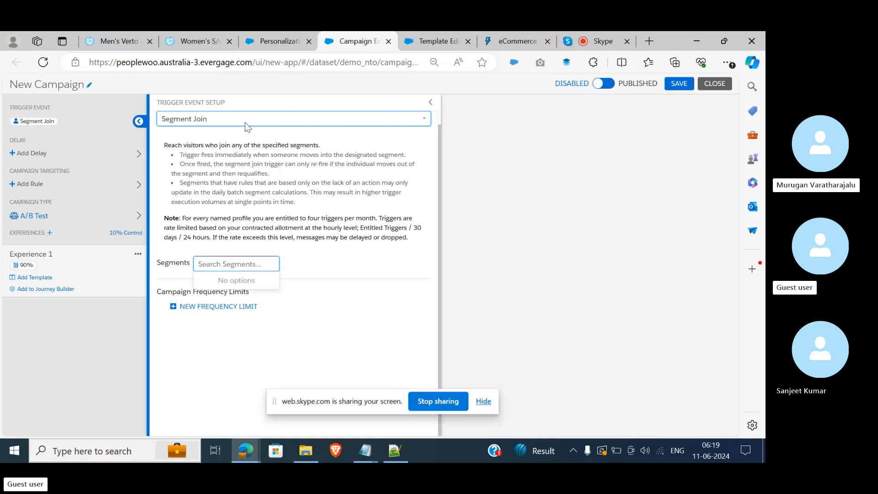
{"action": "left_click", "coordinate": [217, 257]}
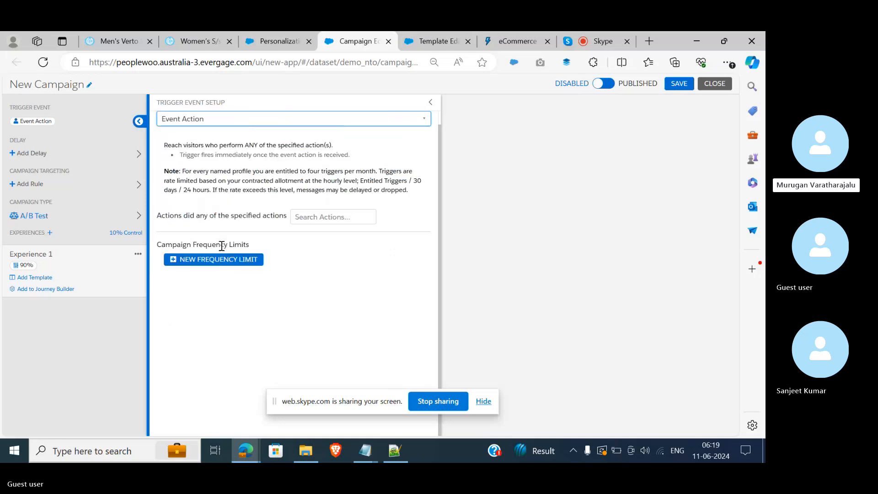
{"action": "left_click", "coordinate": [311, 217]}
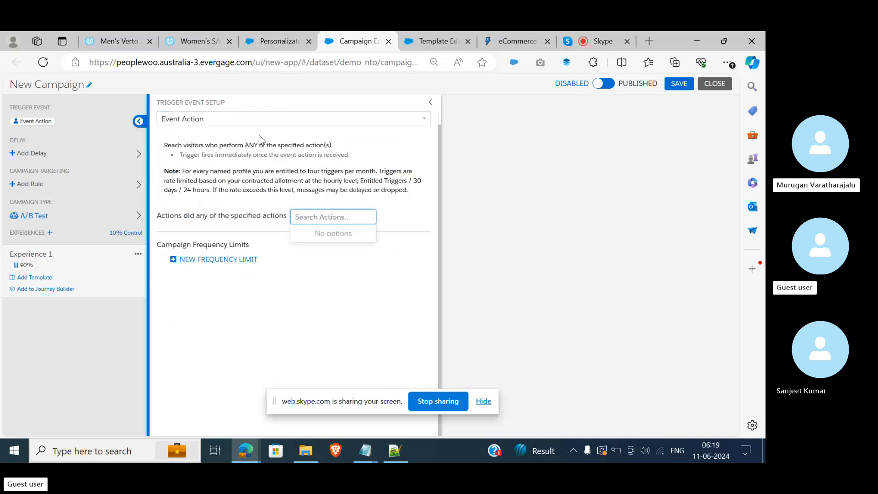
- Set the trigger type to Cart Abandonment and view the Women's S/s Red Box Heavyweight Tee store page before returning to the campaign
{"action": "left_click", "coordinate": [250, 121]}
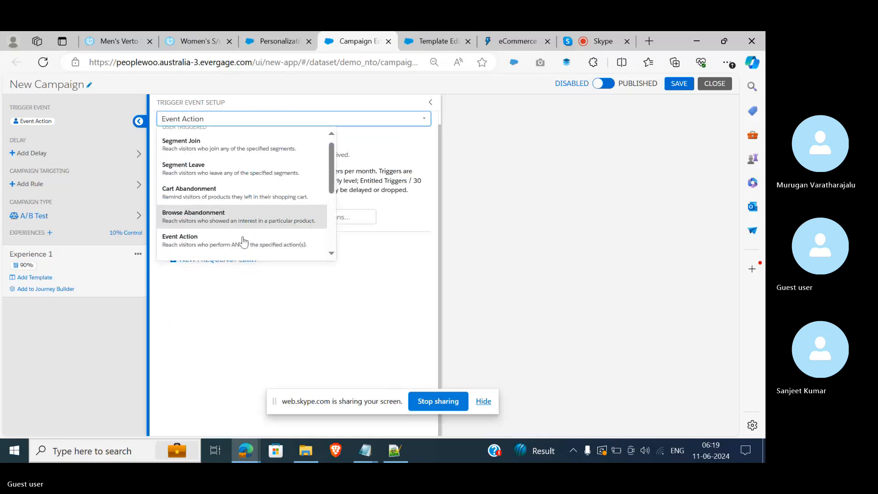
{"action": "left_click", "coordinate": [236, 197]}
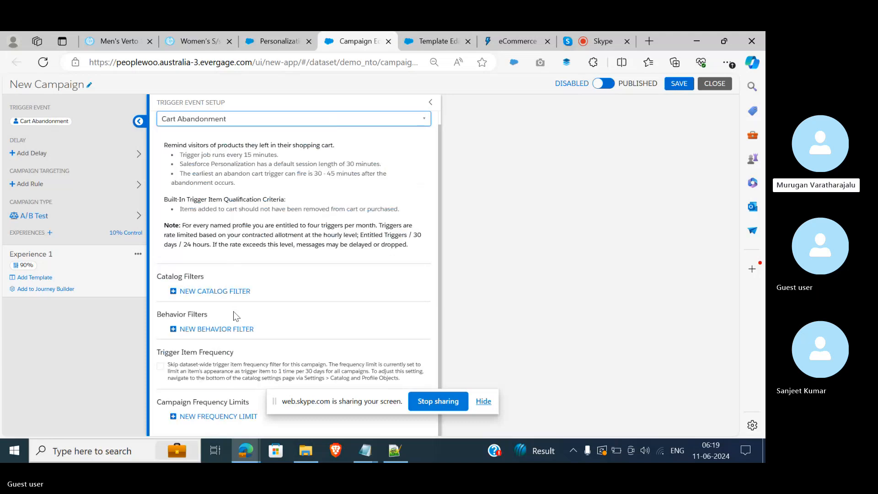
{"action": "left_click", "coordinate": [204, 40]}
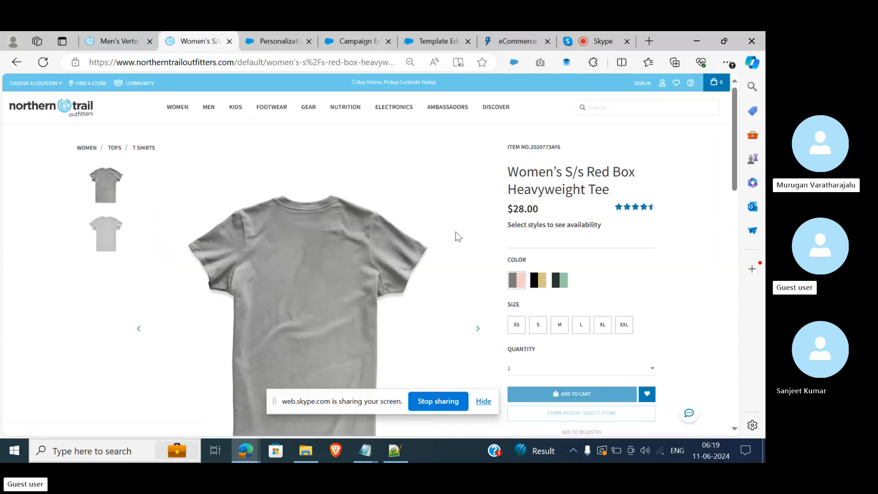
{"action": "left_click", "coordinate": [427, 32]}
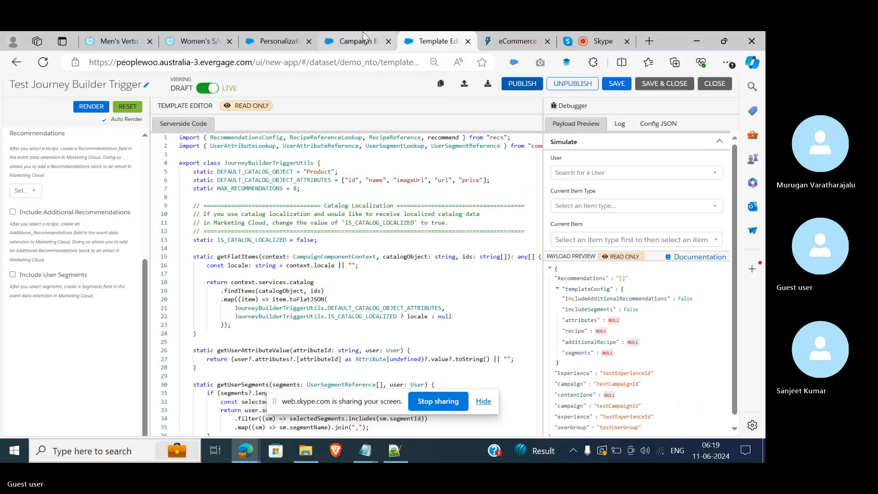
{"action": "left_click", "coordinate": [363, 32]}
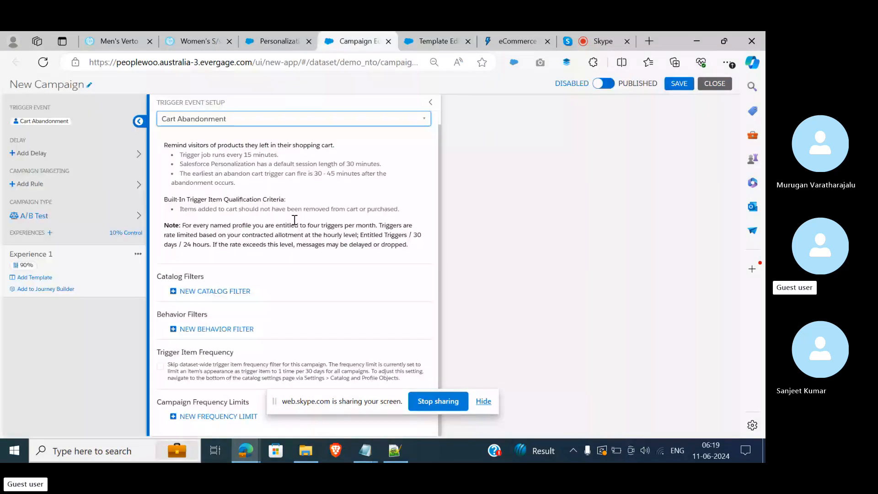
{"action": "left_click", "coordinate": [294, 119]}
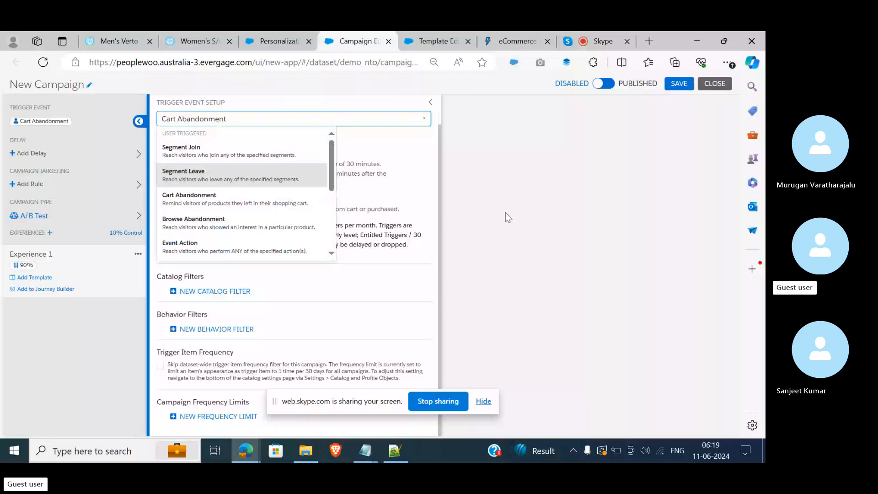
{"action": "left_click", "coordinate": [506, 212]}
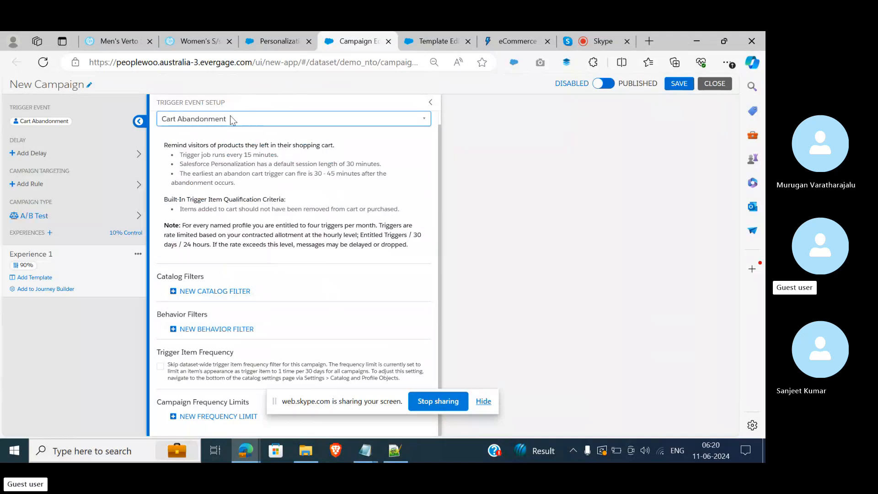
- Add a catalog filter to the Cart Abandonment trigger to view its options, and remove it
{"action": "left_click", "coordinate": [201, 291]}
{"action": "scroll", "coordinate": [201, 296], "scroll_direction": "down", "scroll_amount": 1}
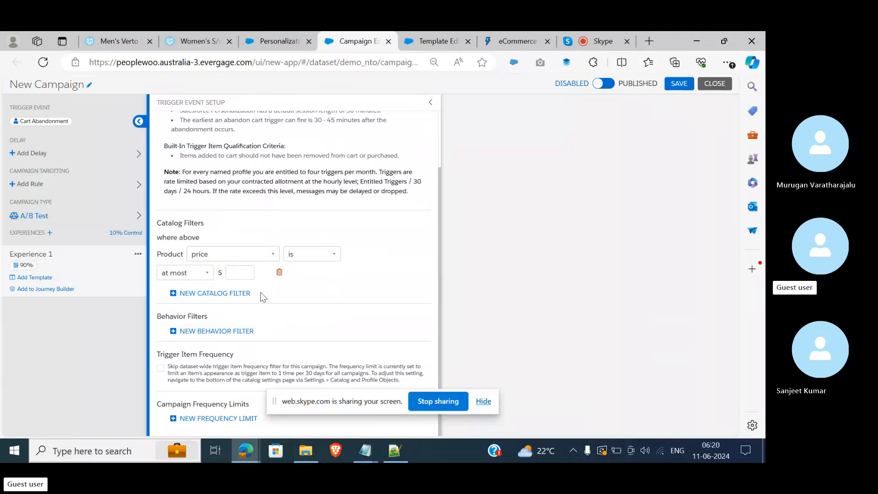
{"action": "left_click", "coordinate": [280, 274]}
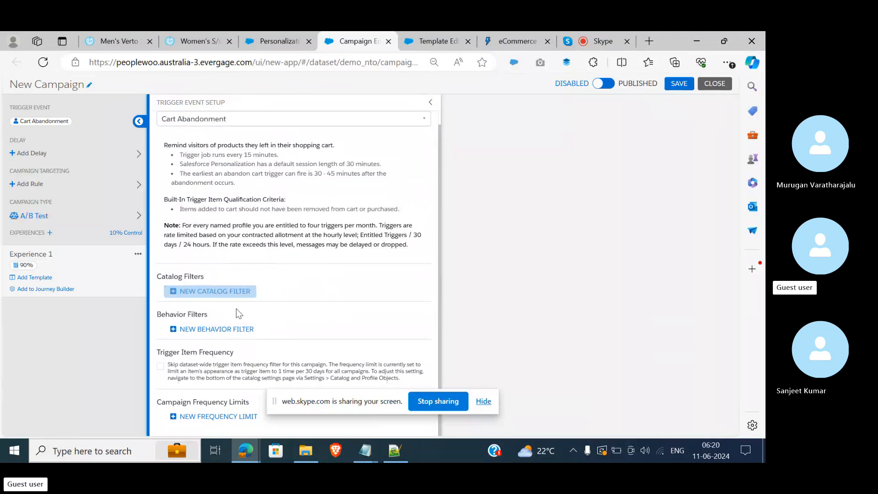
- Add a behavior filter to the Cart Abandonment trigger to view its conditions, and remove it
{"action": "left_click", "coordinate": [199, 330]}
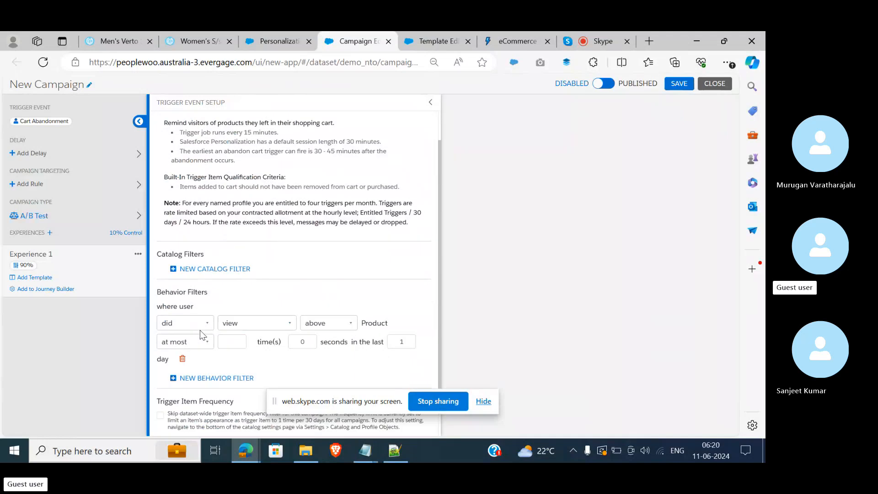
{"action": "scroll", "coordinate": [200, 333], "scroll_direction": "down", "scroll_amount": 1}
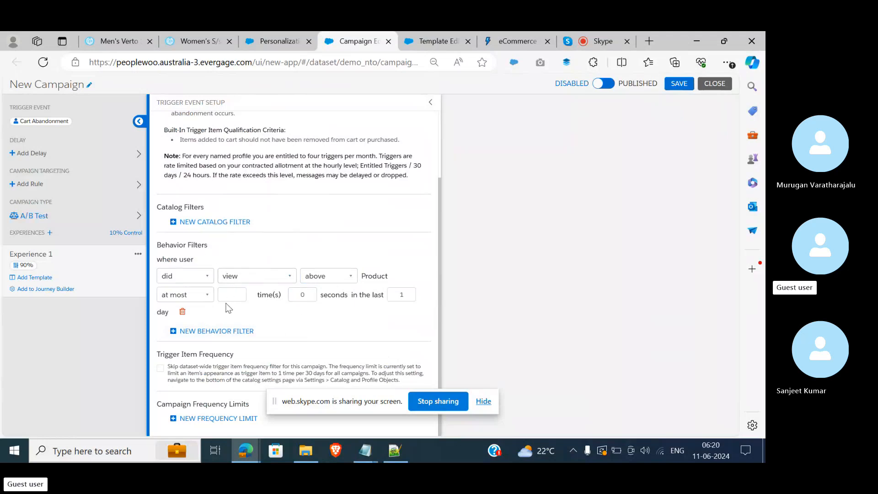
{"action": "left_click", "coordinate": [181, 313]}
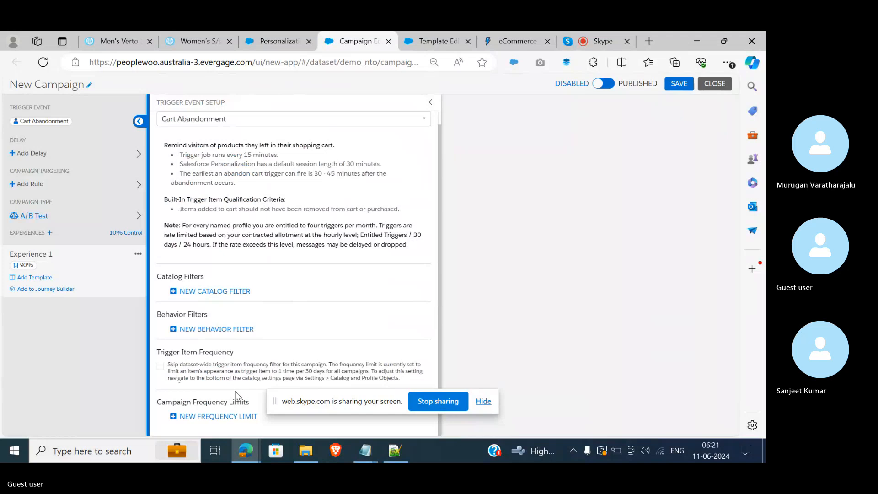
- Change the trigger type from Cart Abandonment to Event Action and look up the actions it can respond to
{"action": "left_click", "coordinate": [405, 115]}
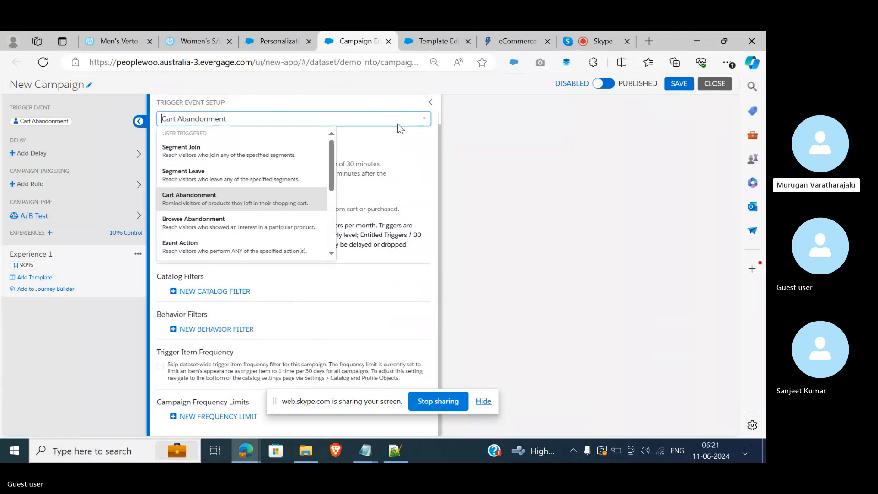
{"action": "left_click", "coordinate": [208, 244]}
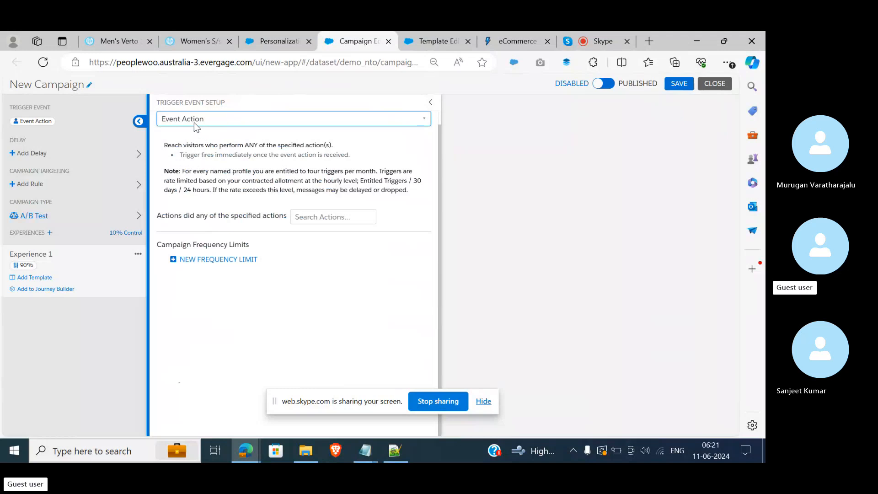
{"action": "left_click", "coordinate": [325, 220]}
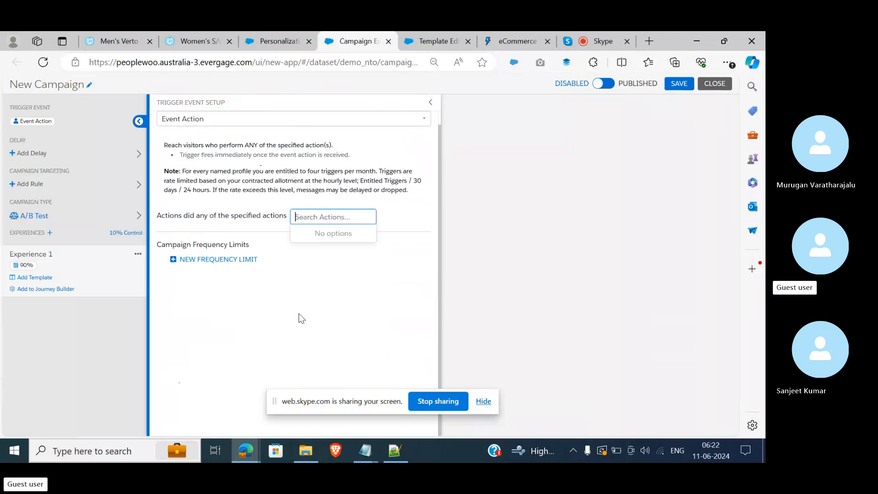
- Set the campaign's trigger type to Segment Join and check its segment search
{"action": "left_click", "coordinate": [411, 121]}
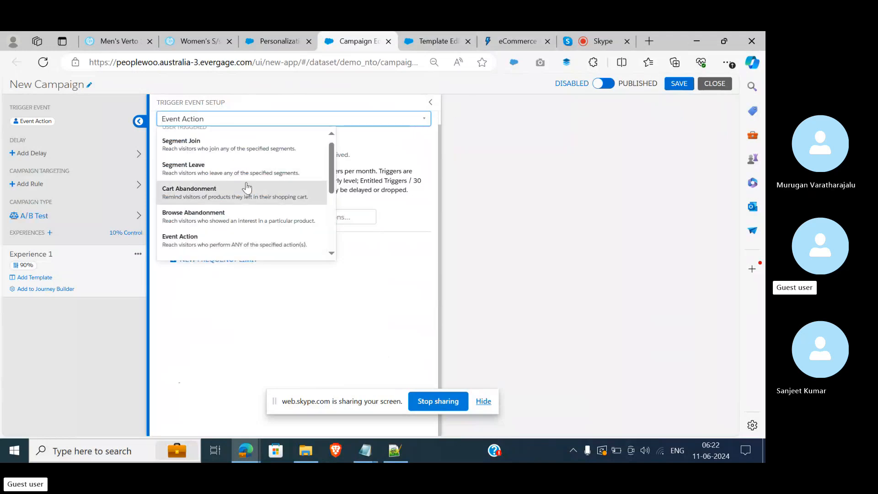
{"action": "left_click", "coordinate": [232, 146]}
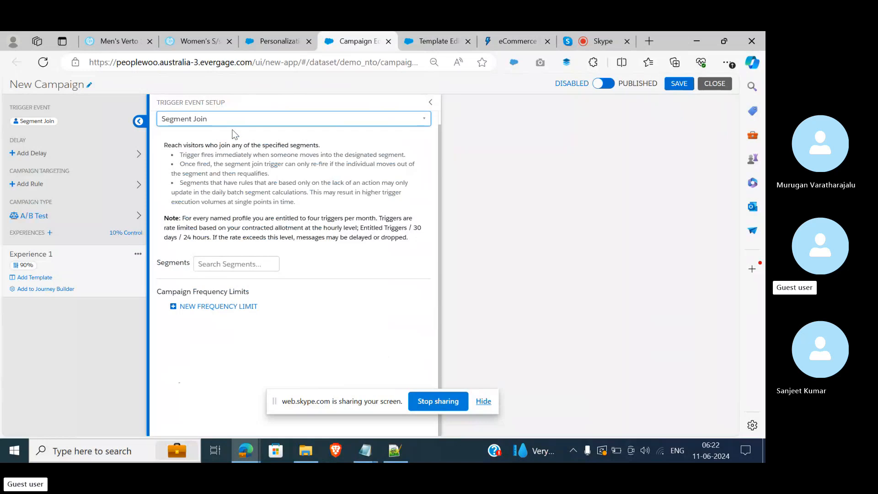
{"action": "left_click", "coordinate": [247, 269]}
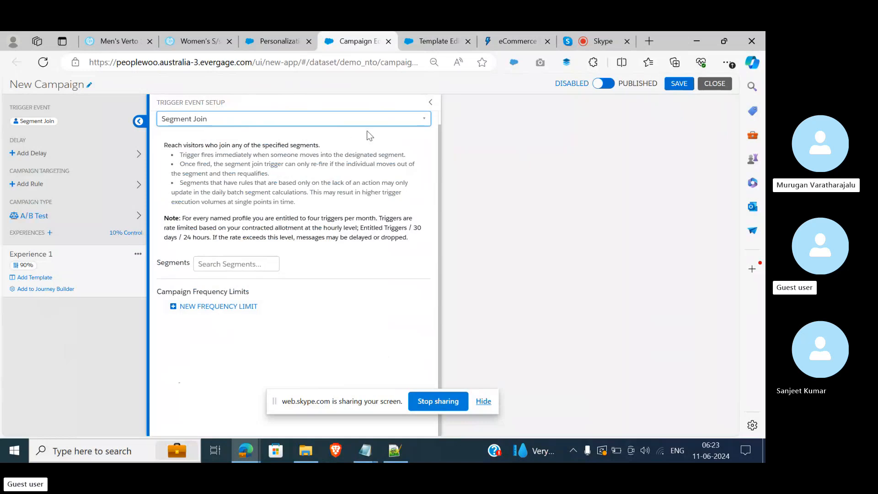
- Set the trigger type to Event Action for the Homepage action, and add a daily frequency limit of 2 triggers per profile
{"action": "left_click", "coordinate": [363, 115]}
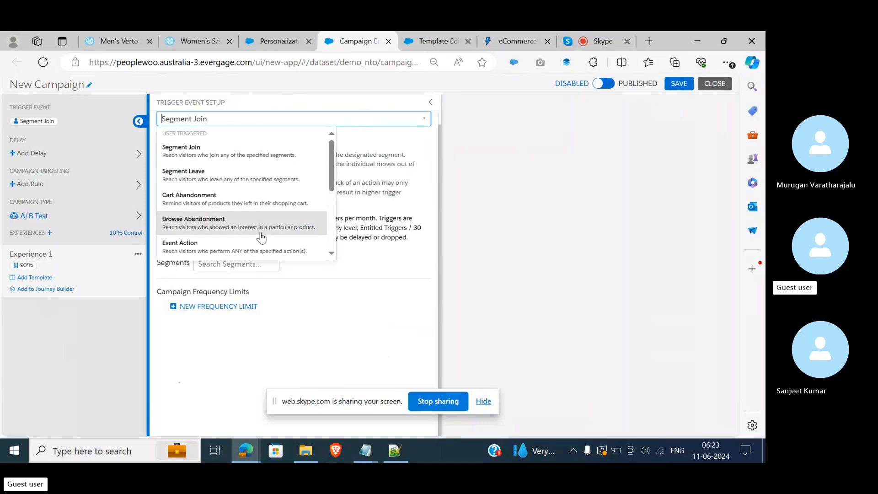
{"action": "left_click", "coordinate": [391, 204]}
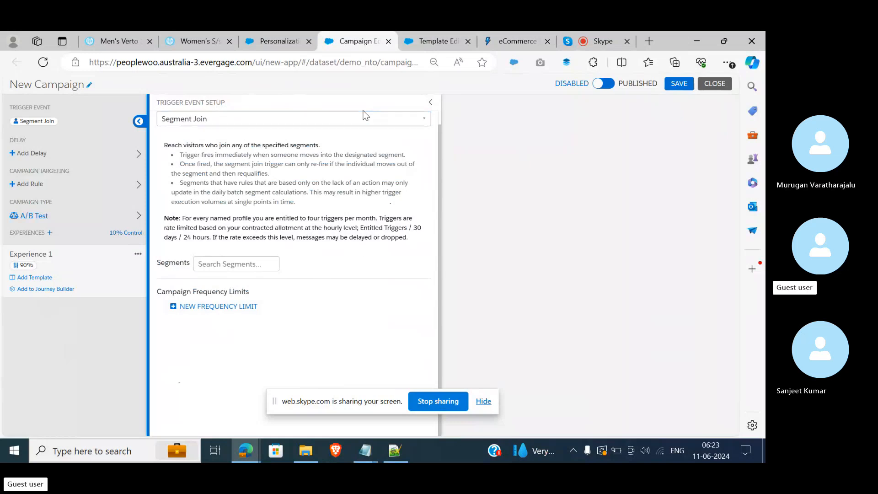
{"action": "left_click", "coordinate": [360, 123]}
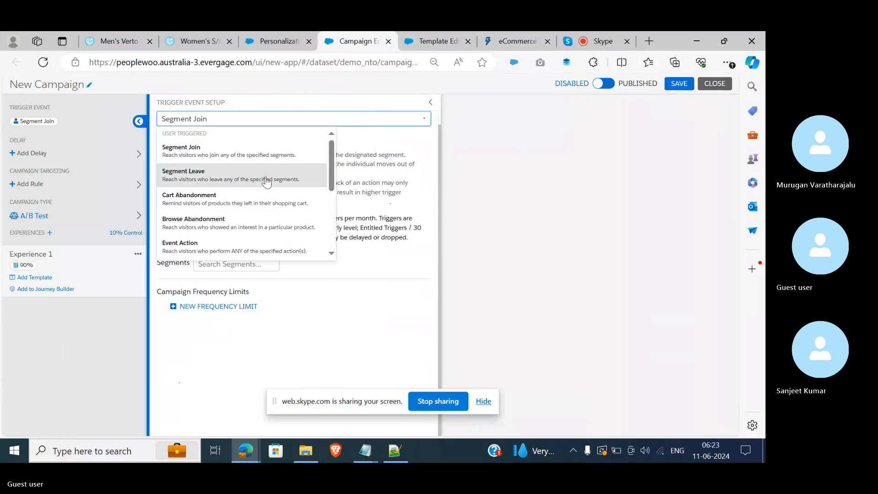
{"action": "left_click", "coordinate": [262, 246]}
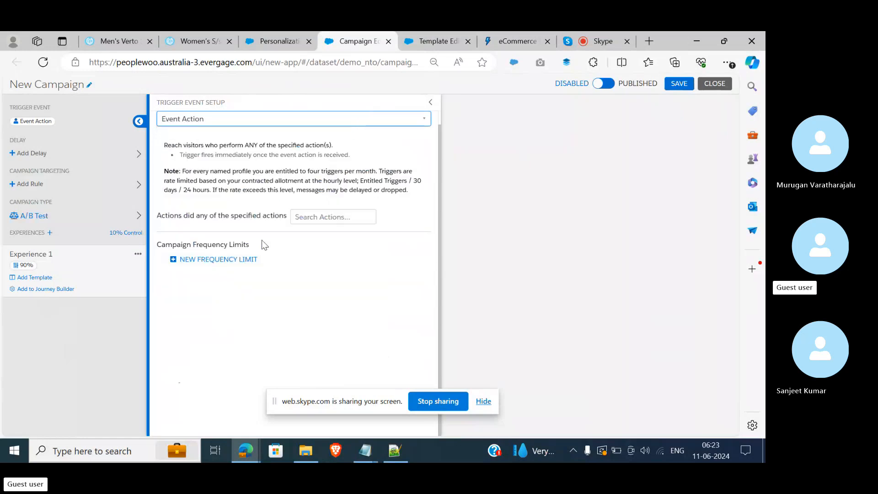
{"action": "left_click", "coordinate": [337, 219]}
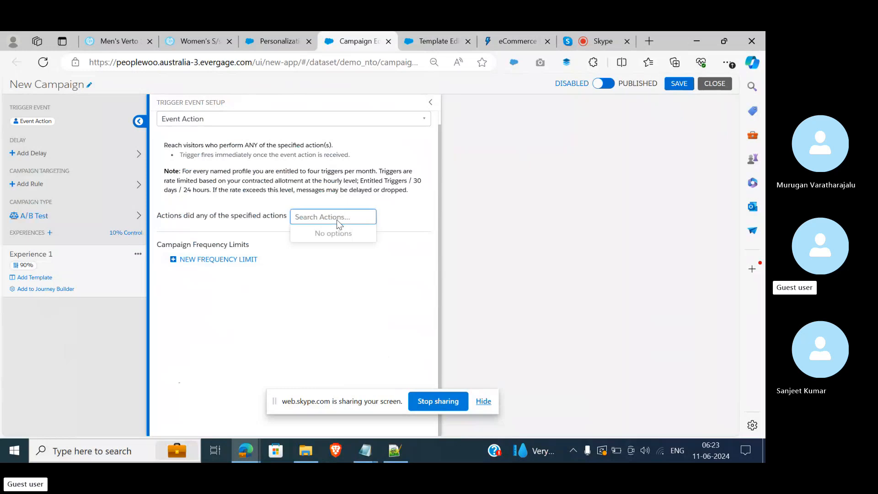
{"action": "type", "text": "H"}
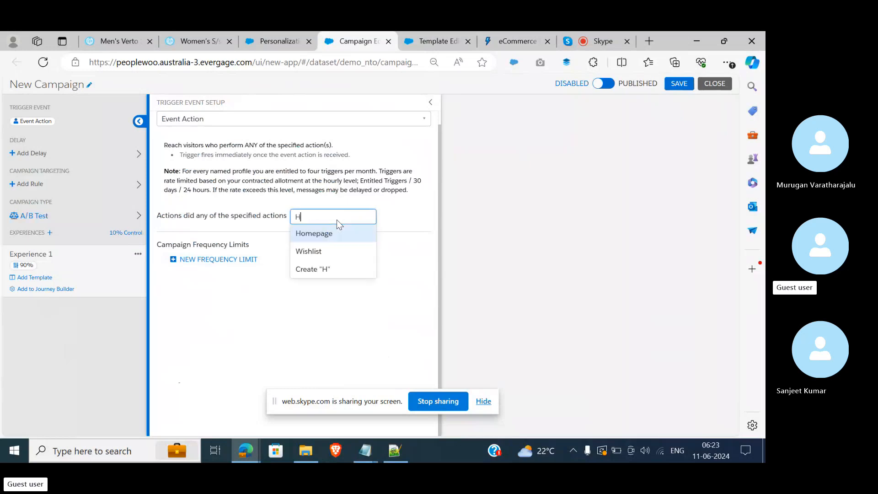
{"action": "left_click", "coordinate": [352, 238]}
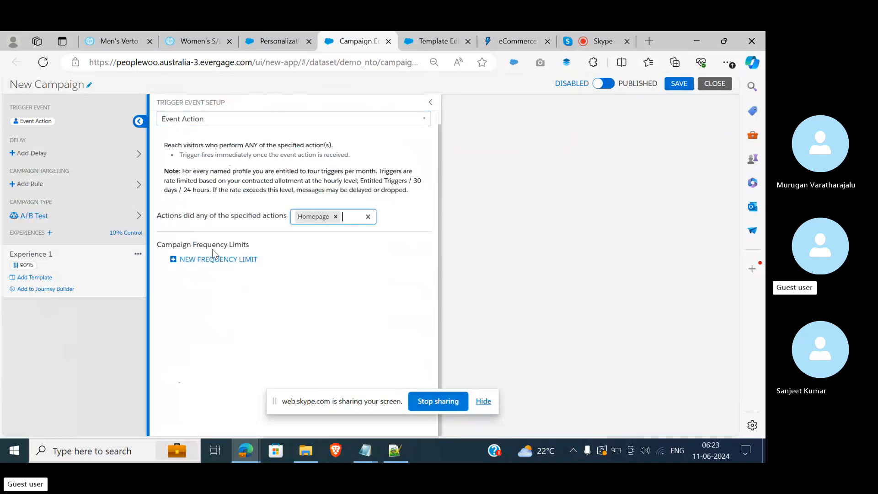
{"action": "left_click", "coordinate": [191, 260]}
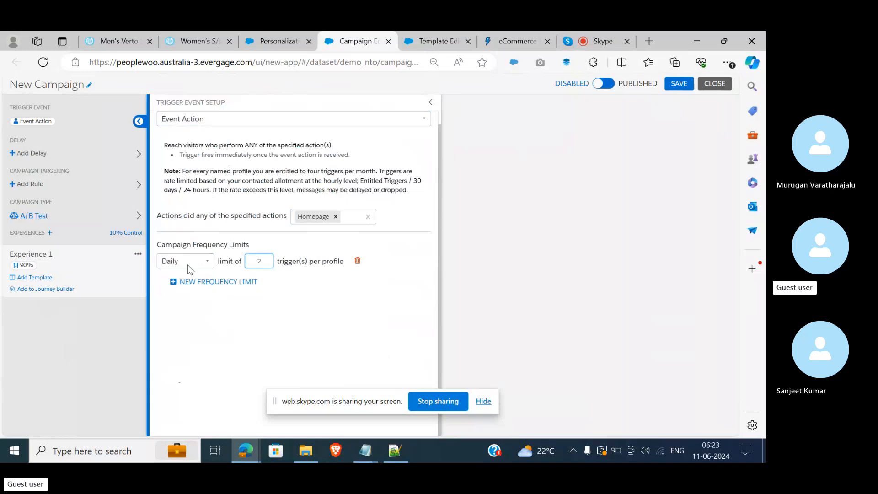
- Enable sending during specific days and hours in the delay setup to view its schedule, and disable it
{"action": "left_click", "coordinate": [141, 154]}
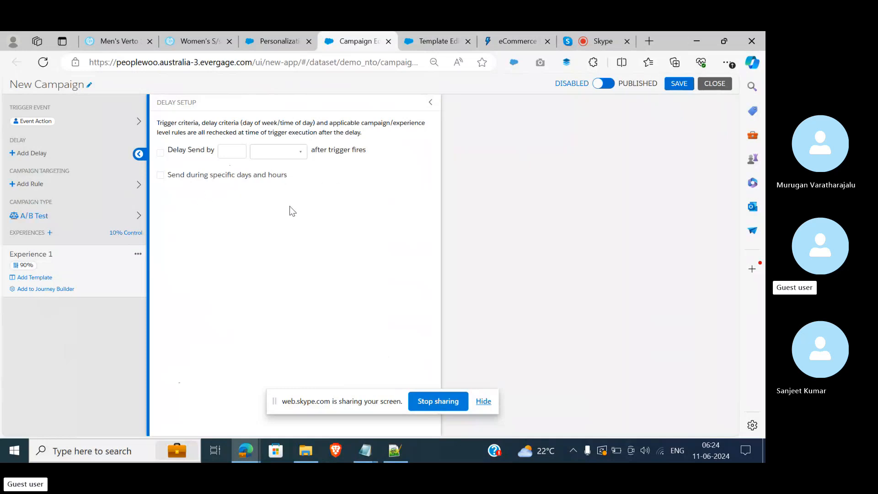
{"action": "left_click", "coordinate": [160, 176]}
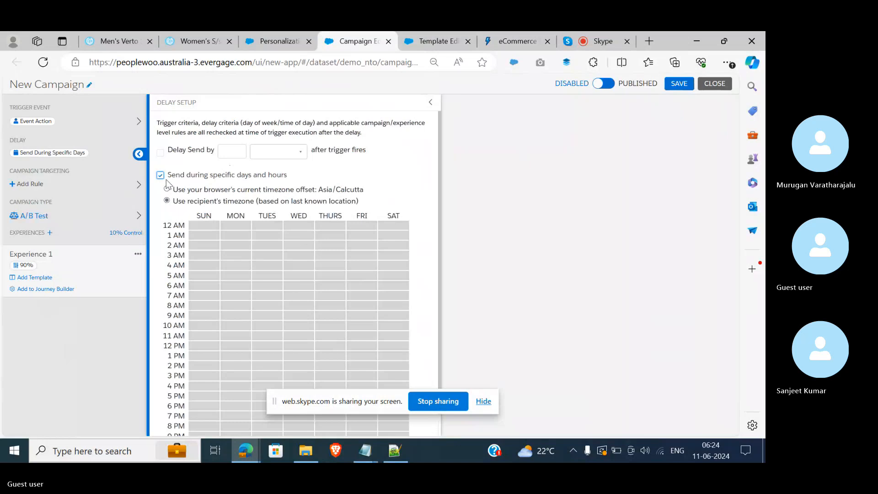
{"action": "left_click", "coordinate": [161, 176]}
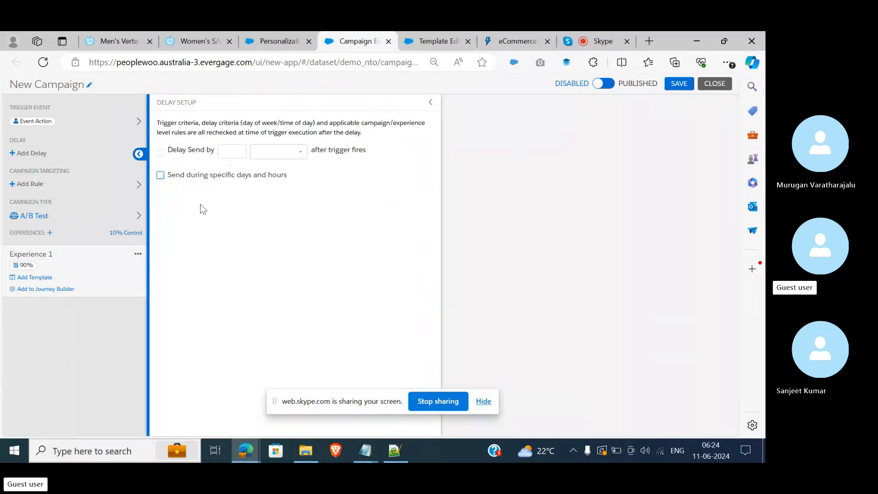
- Browse the campaign targeting rule categories and add a User Attributes rule based on Attribute
{"action": "left_click", "coordinate": [140, 186]}
{"action": "left_click", "coordinate": [177, 164]}
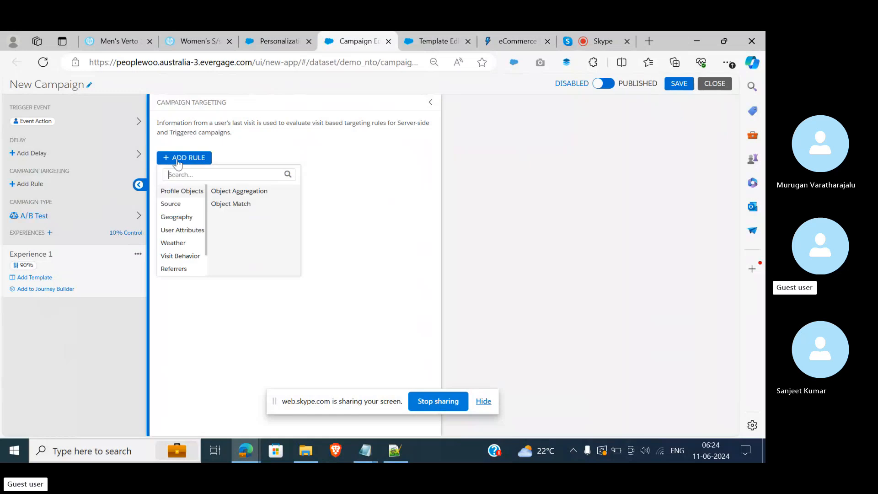
{"action": "scroll", "coordinate": [175, 252], "scroll_direction": "down", "scroll_amount": 1}
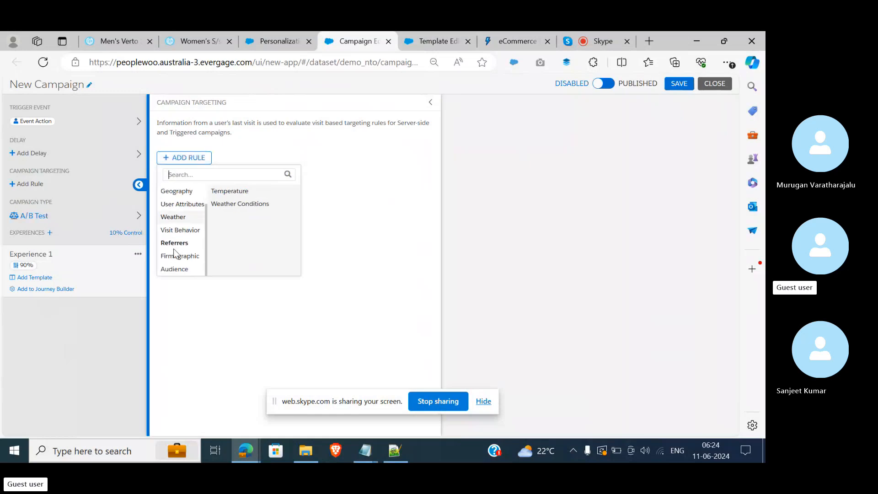
{"action": "scroll", "coordinate": [179, 247], "scroll_direction": "up", "scroll_amount": 1}
{"action": "mouse_move", "coordinate": [188, 223]}
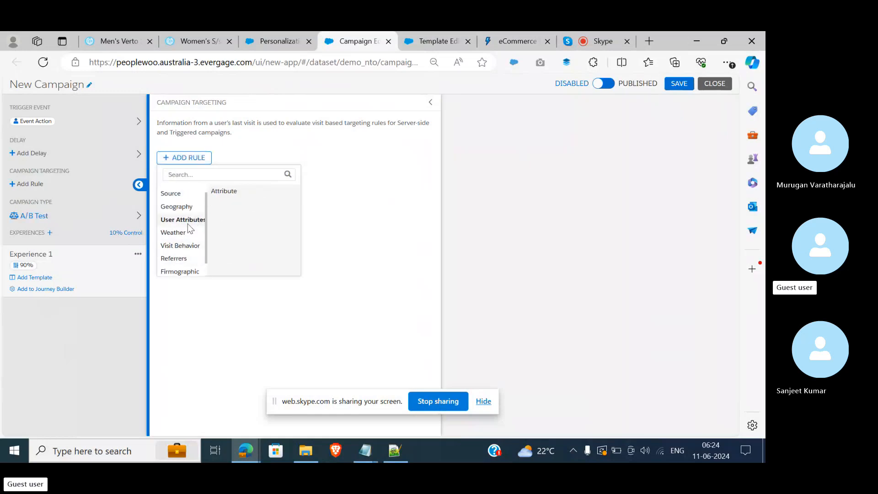
{"action": "left_click", "coordinate": [229, 194]}
- Choose "Survey: How was experience" as the targeting rule's attribute, review the other attributes, and remove the rule
{"action": "left_click", "coordinate": [246, 155]}
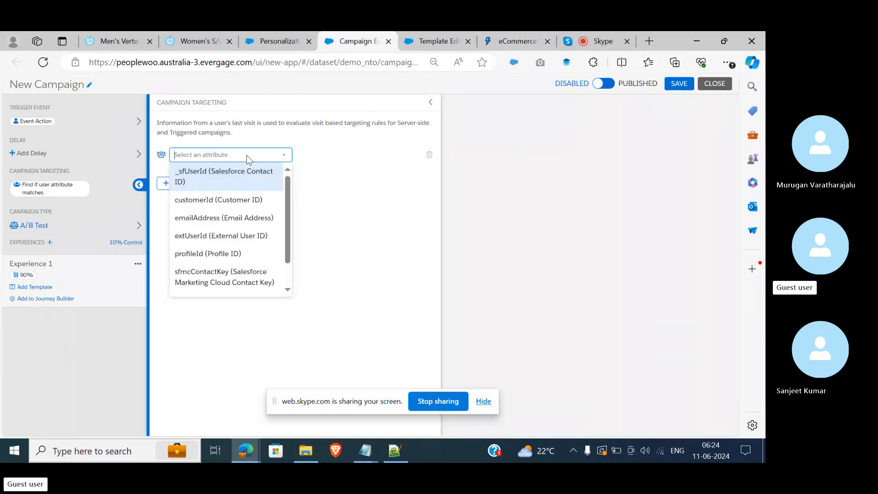
{"action": "scroll", "coordinate": [229, 263], "scroll_direction": "down", "scroll_amount": 1}
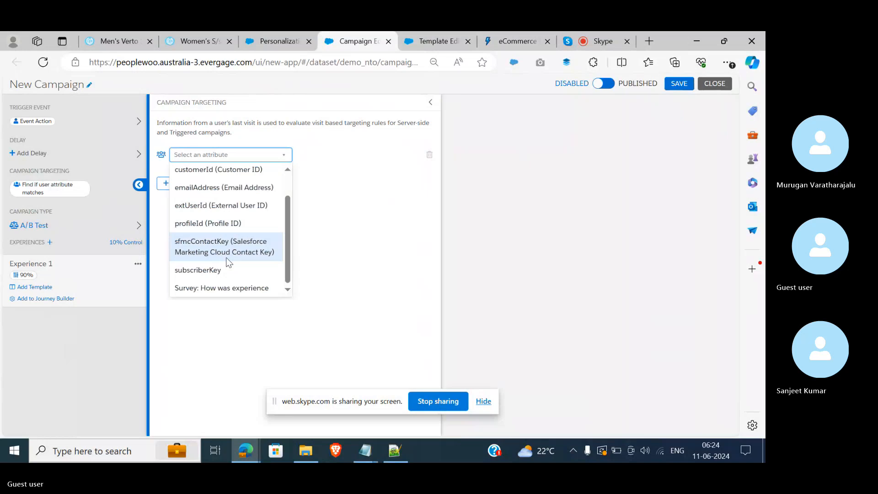
{"action": "left_click", "coordinate": [227, 287]}
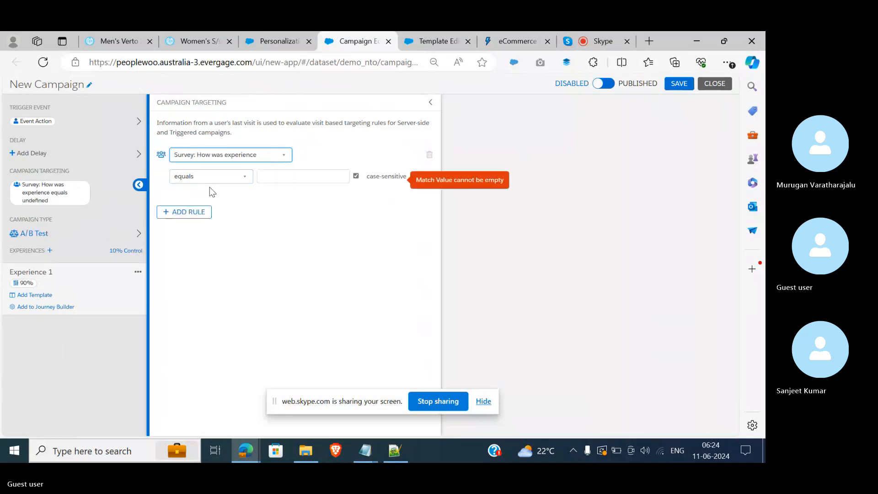
{"action": "left_click", "coordinate": [240, 158]}
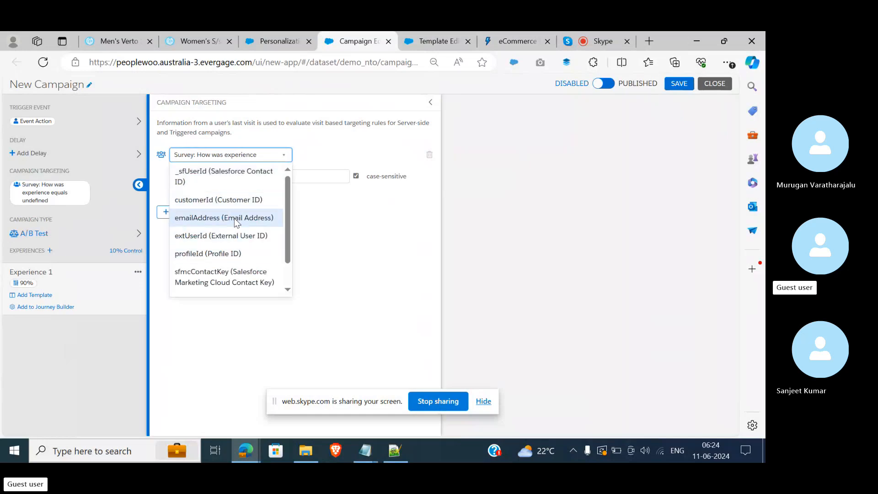
{"action": "left_click", "coordinate": [342, 229]}
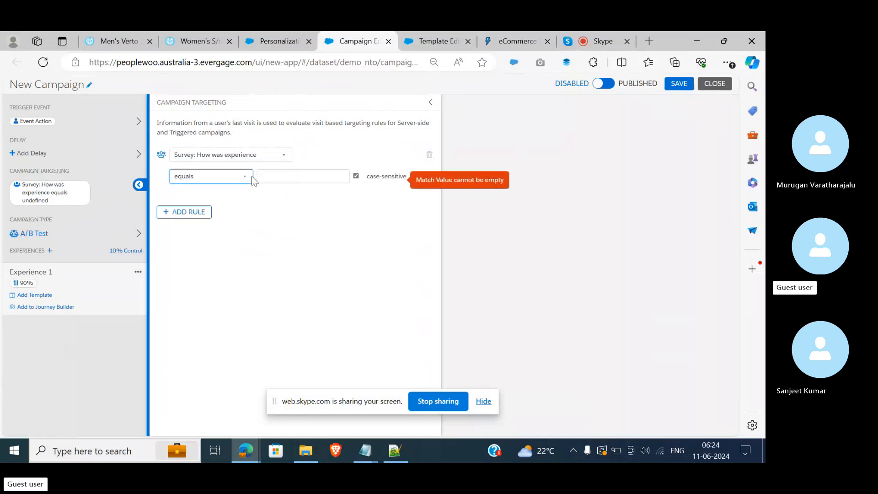
{"action": "left_click", "coordinate": [429, 157]}
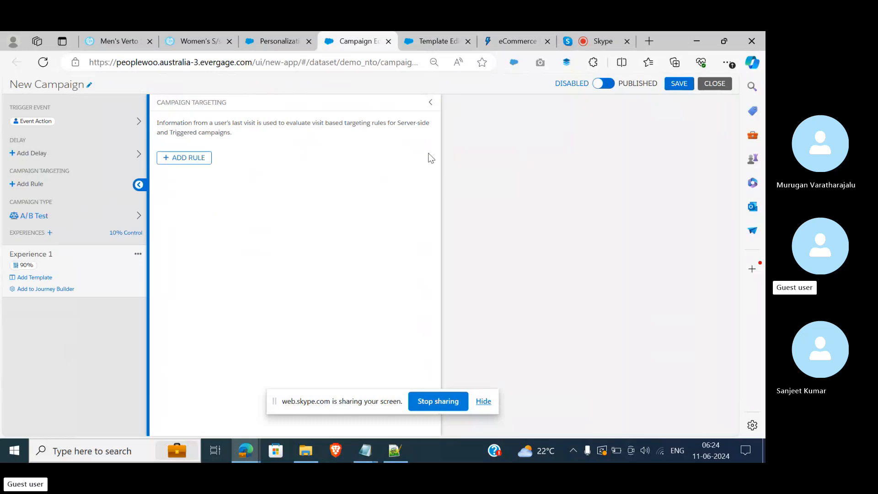
- Set the A/B test's Control share to 0% so Experience 1 receives 100%, and lock the Control percentage
{"action": "left_click", "coordinate": [138, 218]}
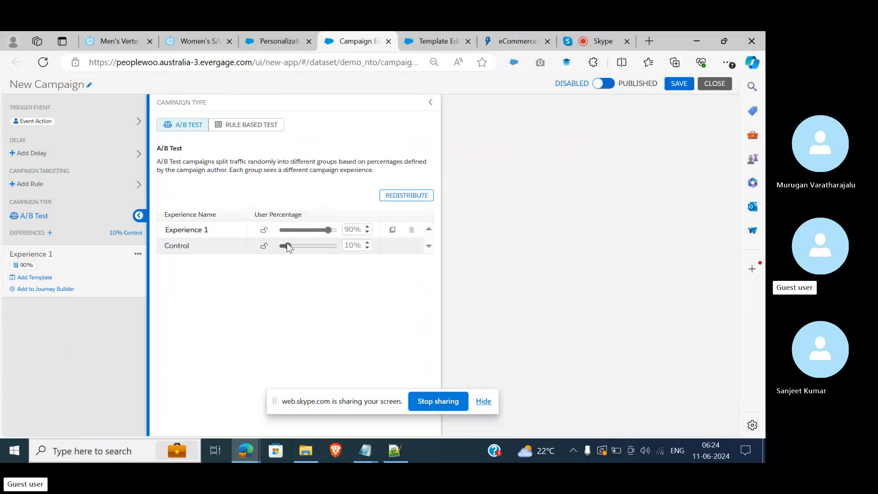
{"action": "left_click_drag", "start_coordinate": [287, 246], "coordinate": [243, 255]}
{"action": "left_click", "coordinate": [265, 246]}
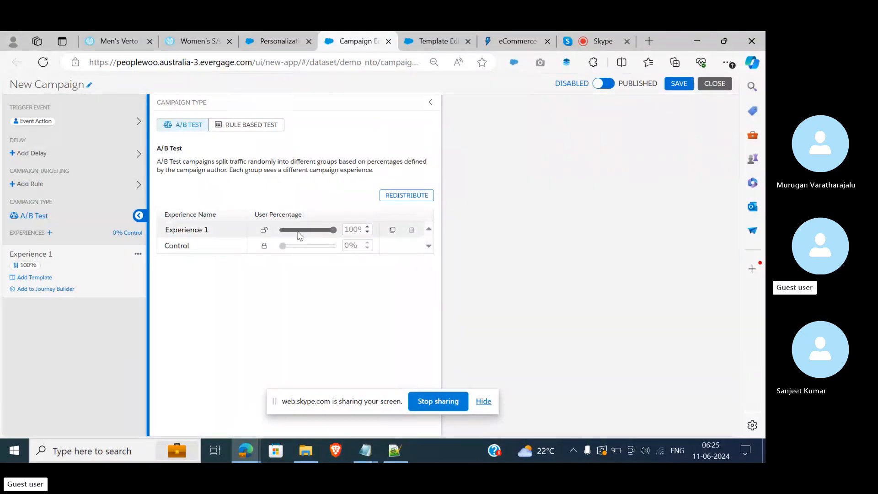
{"action": "left_click", "coordinate": [197, 231]}
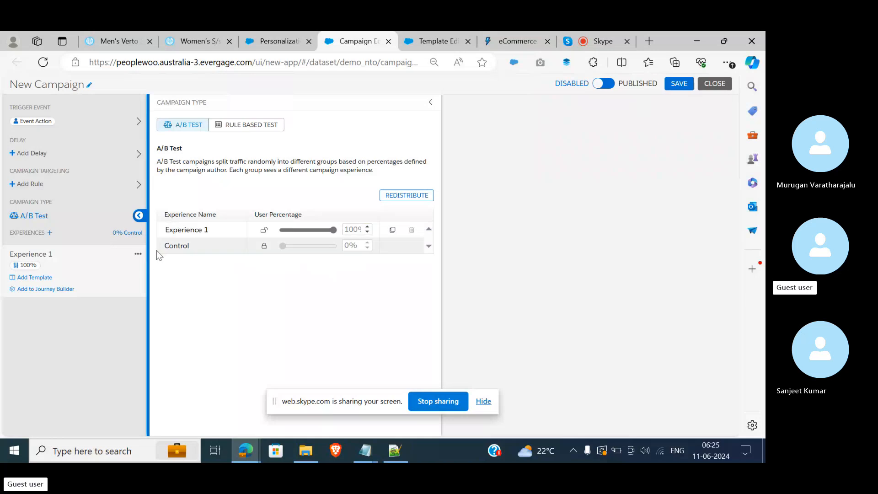
- Add the Test Journey Builder Trigger template to Experience 1, include the emailAddress user attribute, and review the other optional settings
{"action": "left_click", "coordinate": [25, 282]}
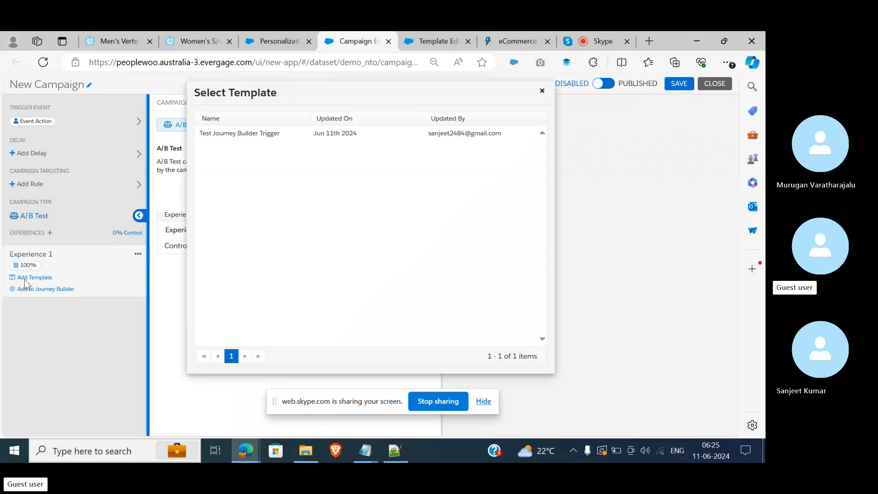
{"action": "left_click", "coordinate": [265, 133]}
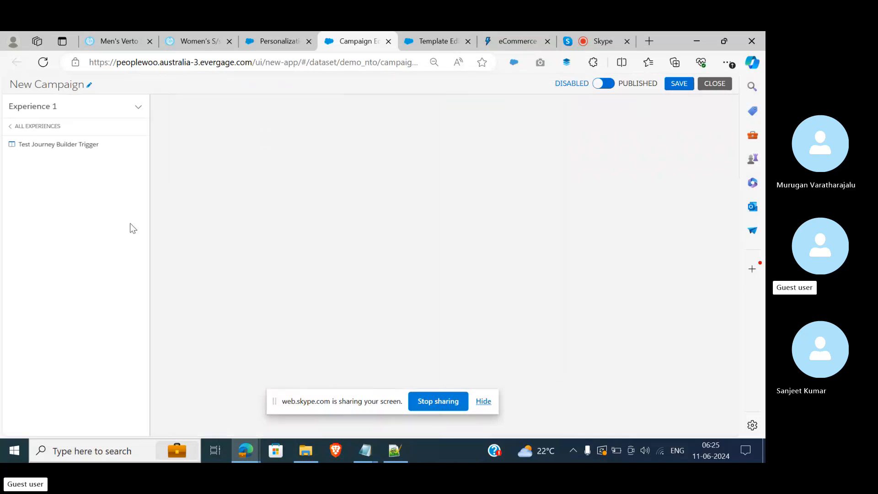
{"action": "scroll", "coordinate": [57, 319], "scroll_direction": "down", "scroll_amount": 3}
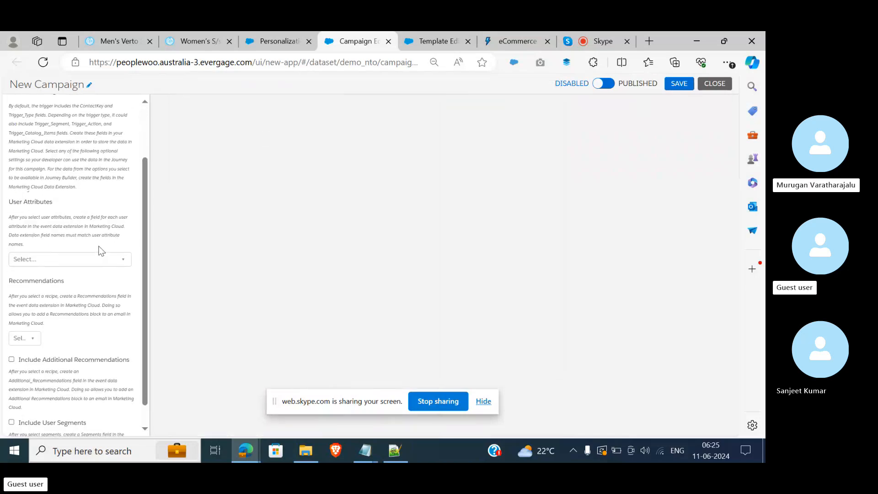
{"action": "left_click", "coordinate": [92, 259]}
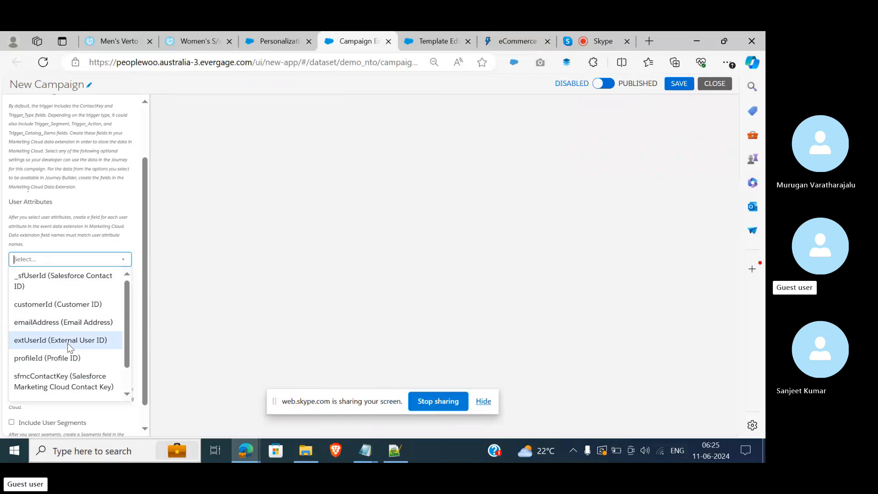
{"action": "scroll", "coordinate": [72, 322], "scroll_direction": "down", "scroll_amount": 1}
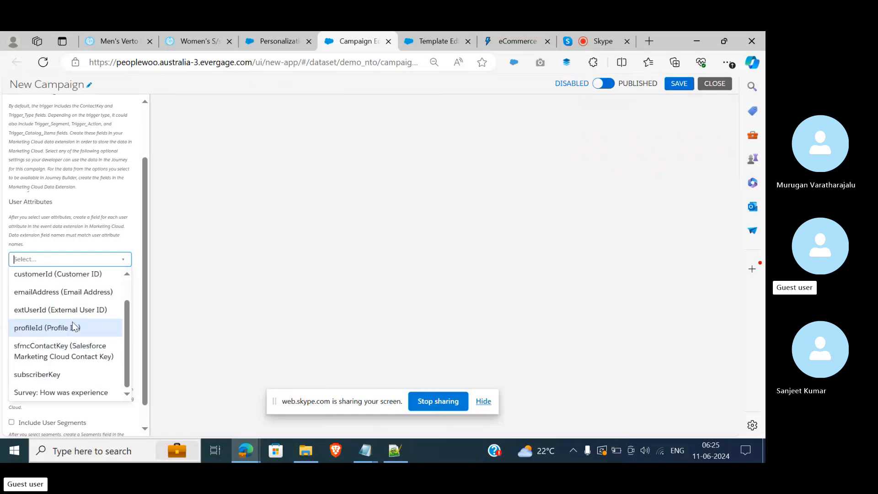
{"action": "scroll", "coordinate": [86, 350], "scroll_direction": "up", "scroll_amount": 1}
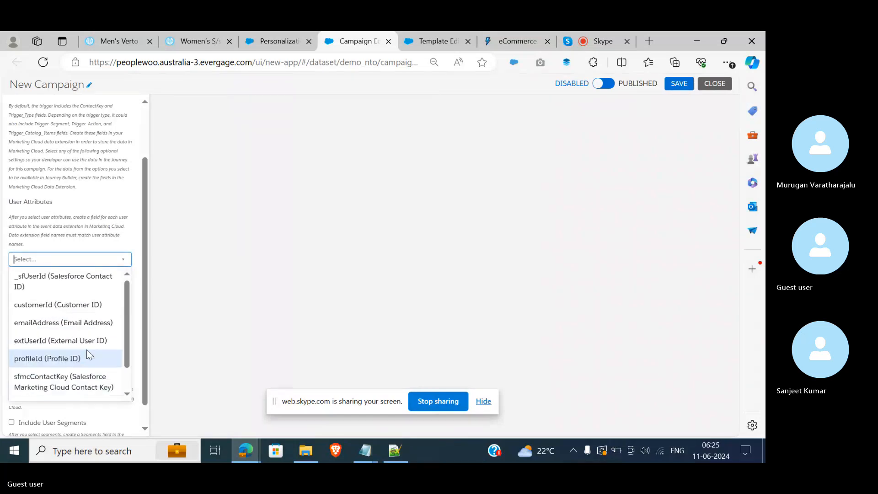
{"action": "left_click", "coordinate": [70, 322]}
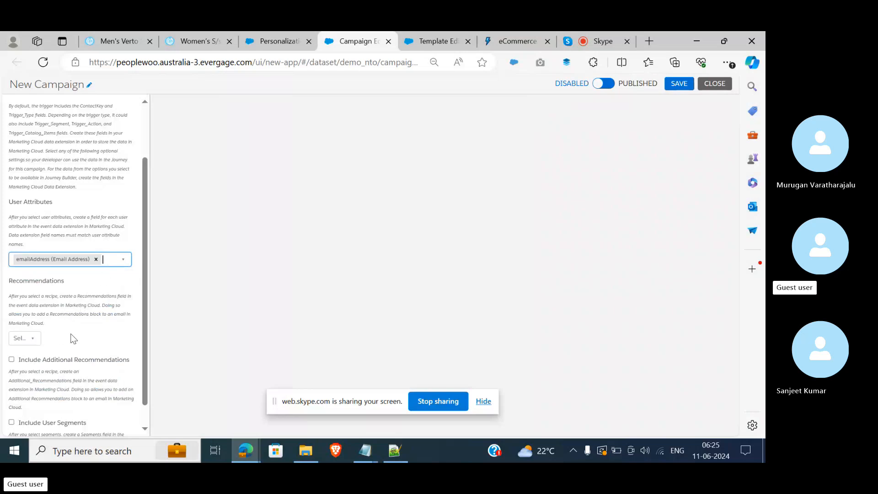
{"action": "scroll", "coordinate": [72, 338], "scroll_direction": "down", "scroll_amount": 1}
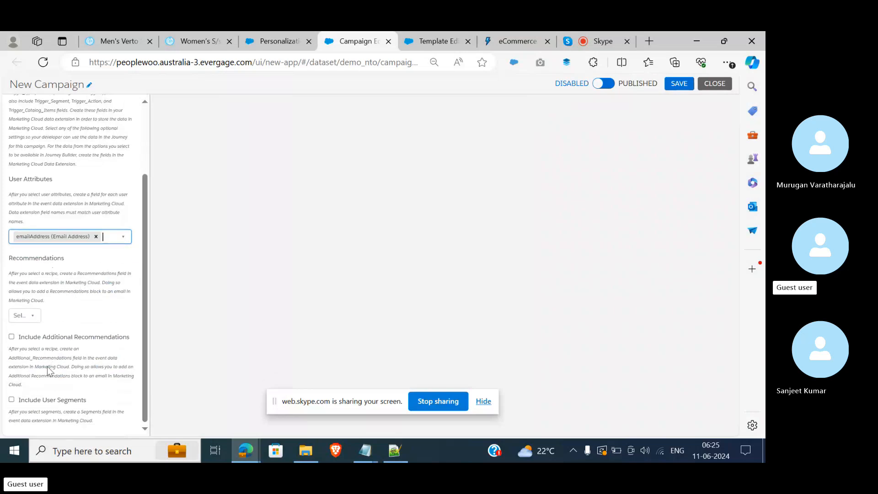
{"action": "scroll", "coordinate": [47, 367], "scroll_direction": "up", "scroll_amount": 3}
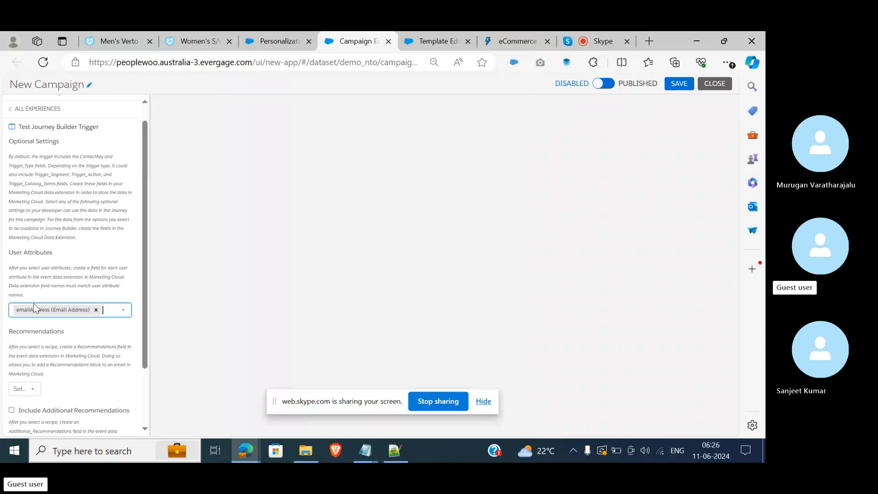
{"action": "scroll", "coordinate": [34, 304], "scroll_direction": "down", "scroll_amount": 2}
{"action": "scroll", "coordinate": [34, 304], "scroll_direction": "up", "scroll_amount": 3}
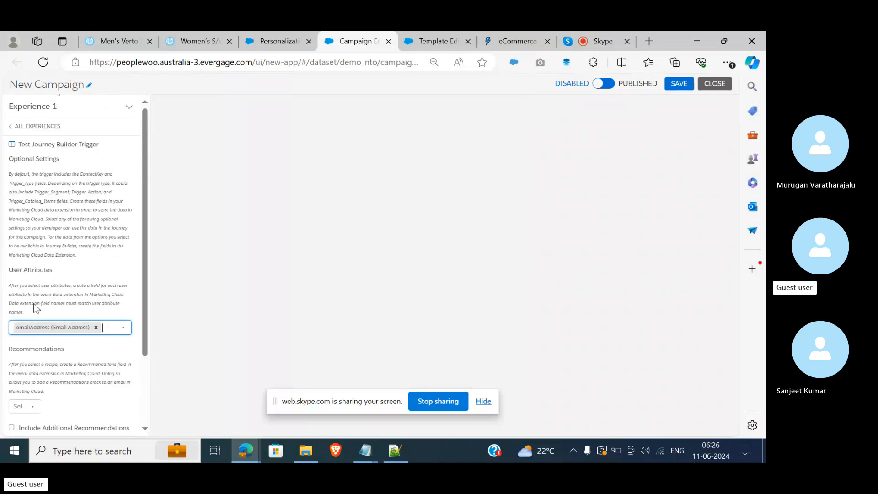
- Return to the campaign overview, open Experience 1's Journey Builder action setup, and open Journey Builder in a new browser tab
{"action": "left_click", "coordinate": [13, 127]}
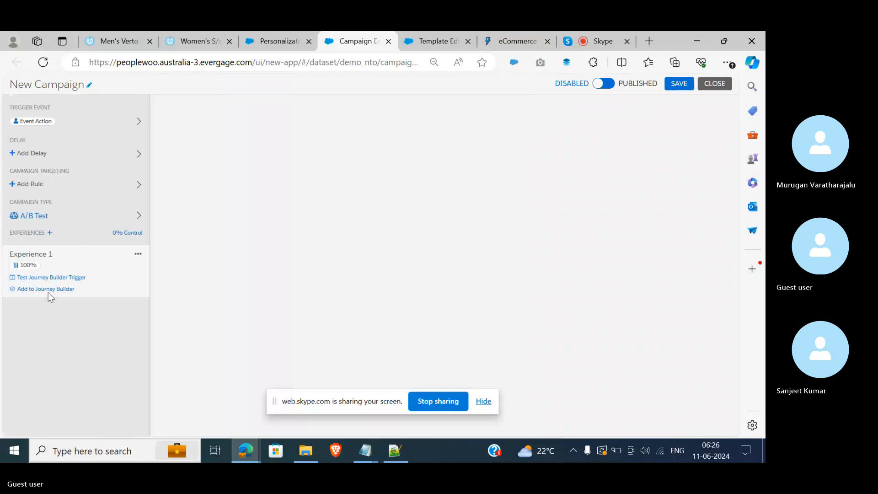
{"action": "left_click", "coordinate": [47, 290]}
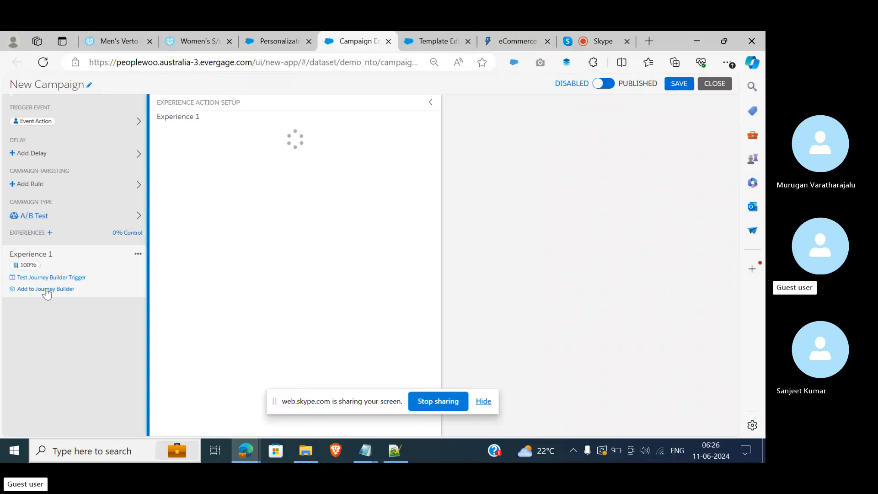
{"action": "left_click", "coordinate": [284, 33]}
{"action": "left_click", "coordinate": [15, 88]}
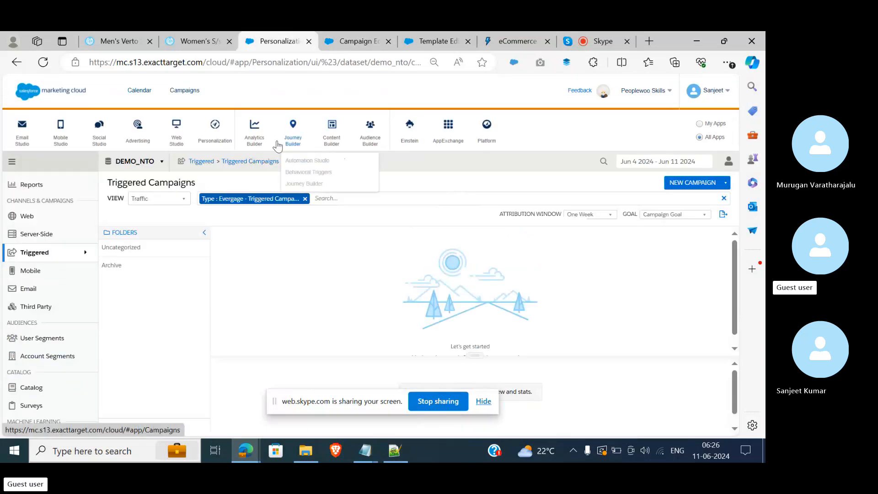
{"action": "mouse_move", "coordinate": [208, 130]}
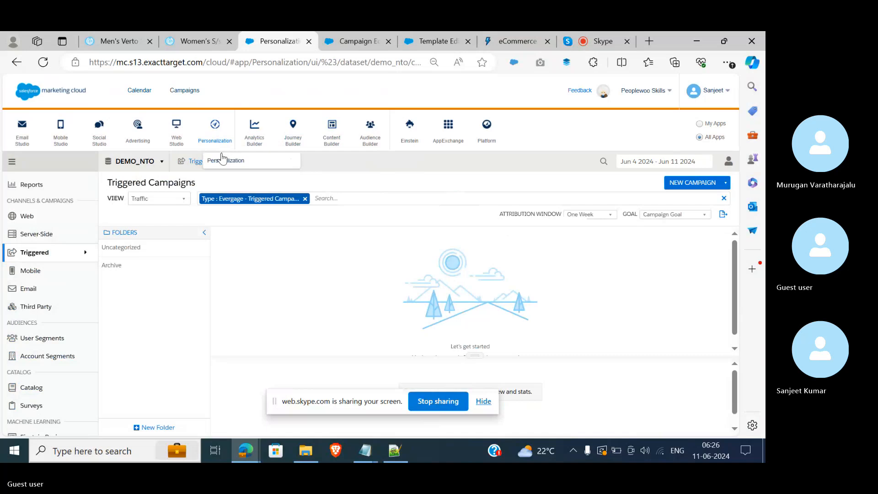
{"action": "mouse_move", "coordinate": [312, 139]}
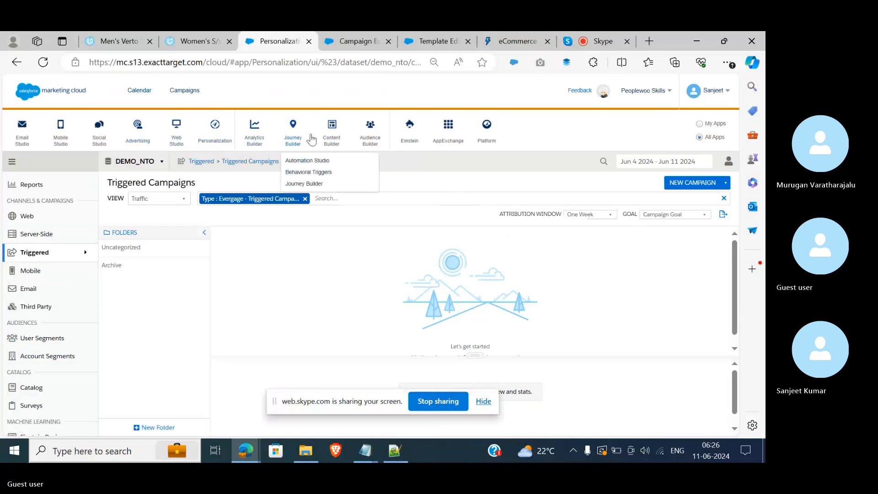
{"action": "right_click", "coordinate": [295, 184]}
{"action": "left_click", "coordinate": [339, 198]}
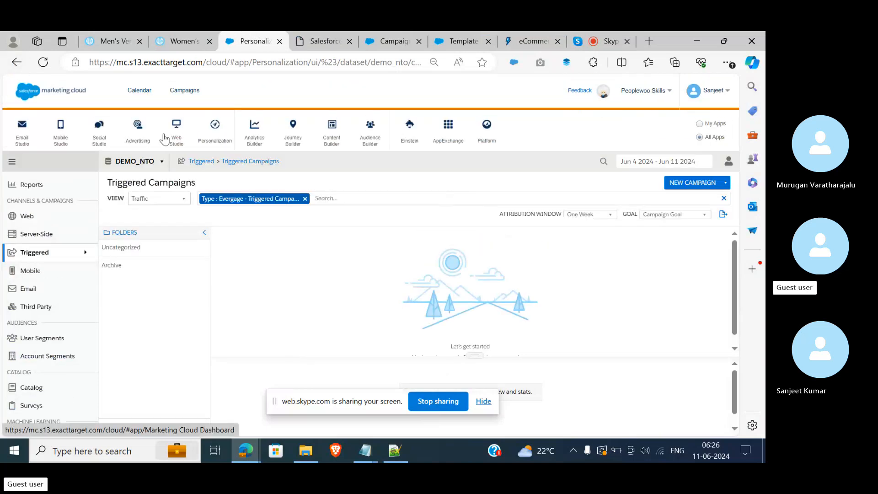
- Open Contact Builder in a new browser tab and view it and the Journeys Dashboard
{"action": "mouse_move", "coordinate": [17, 92]}
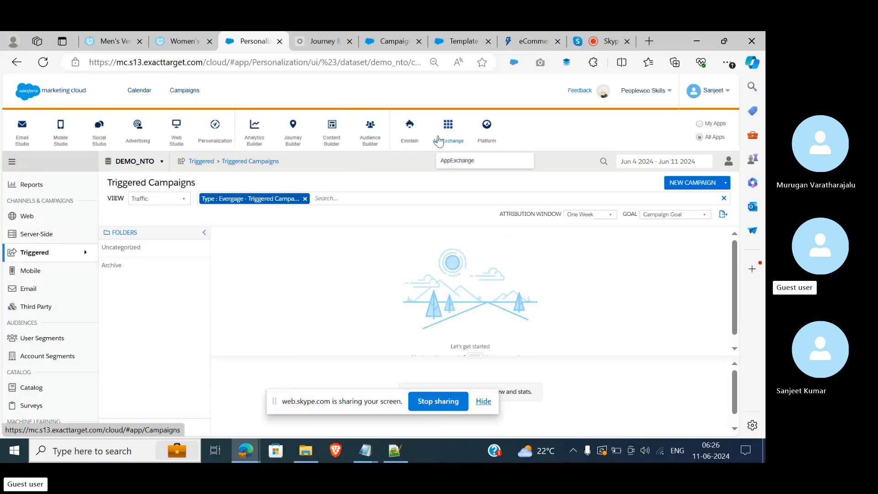
{"action": "mouse_move", "coordinate": [370, 133]}
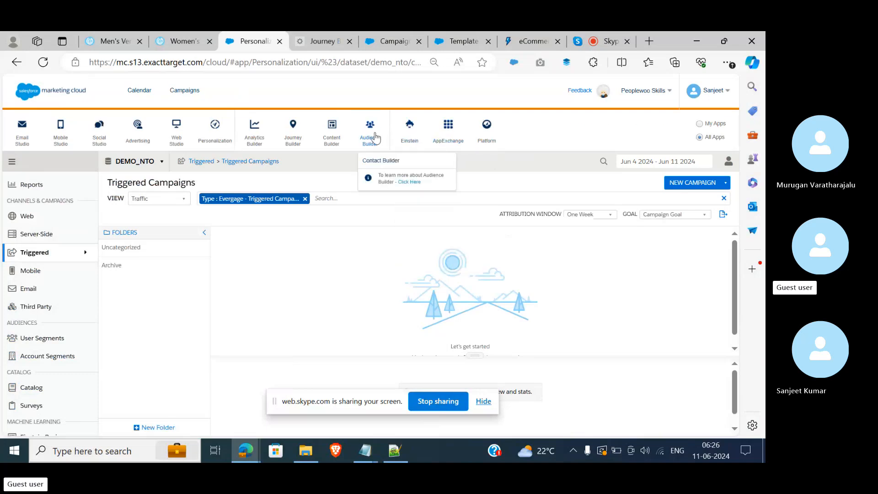
{"action": "right_click", "coordinate": [385, 163]}
{"action": "left_click", "coordinate": [410, 172]}
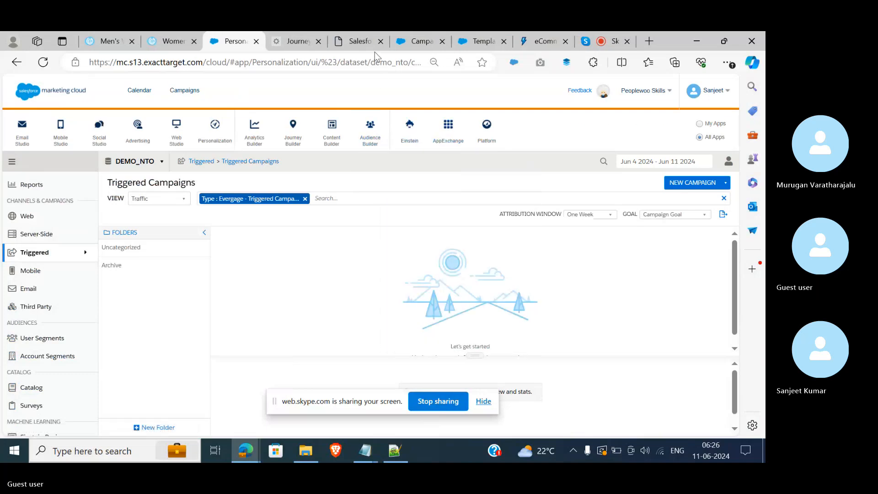
{"action": "left_click", "coordinate": [360, 41]}
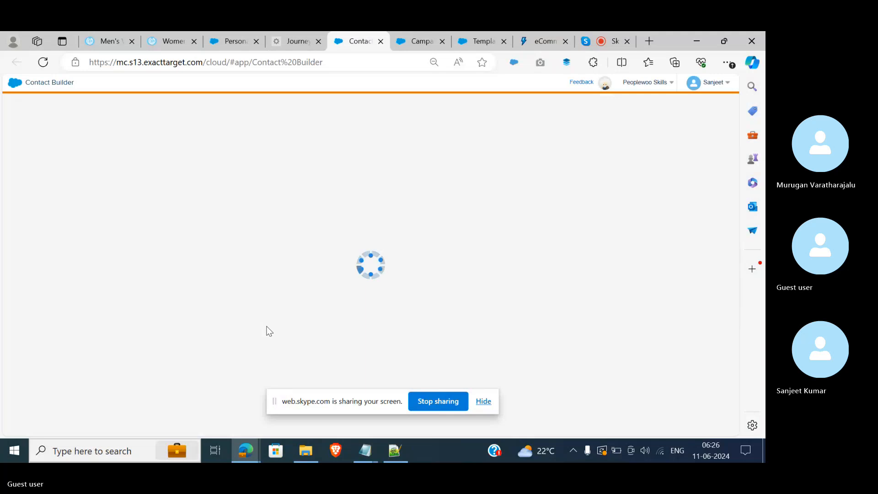
{"action": "left_click", "coordinate": [307, 39]}
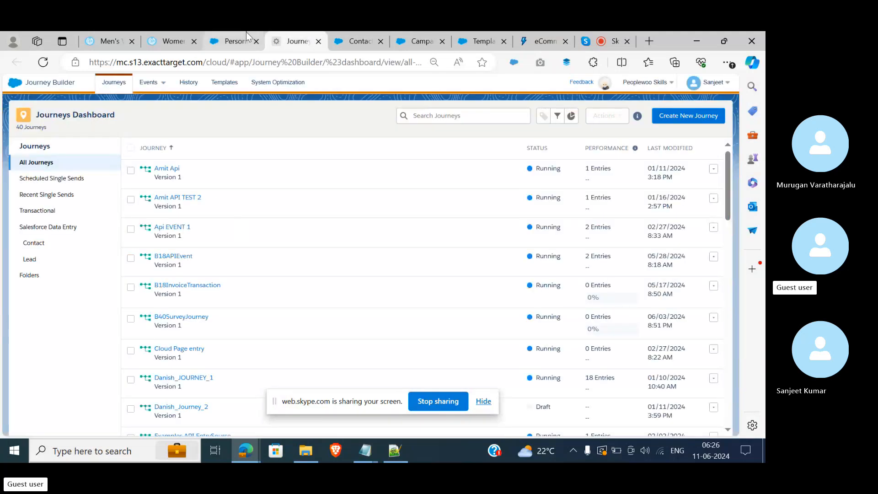
- In the Personalization Event Stream report, inspect a View Item Detail event and examine its user's profile and identity attributes
{"action": "left_click", "coordinate": [233, 41]}
{"action": "mouse_move", "coordinate": [69, 130]}
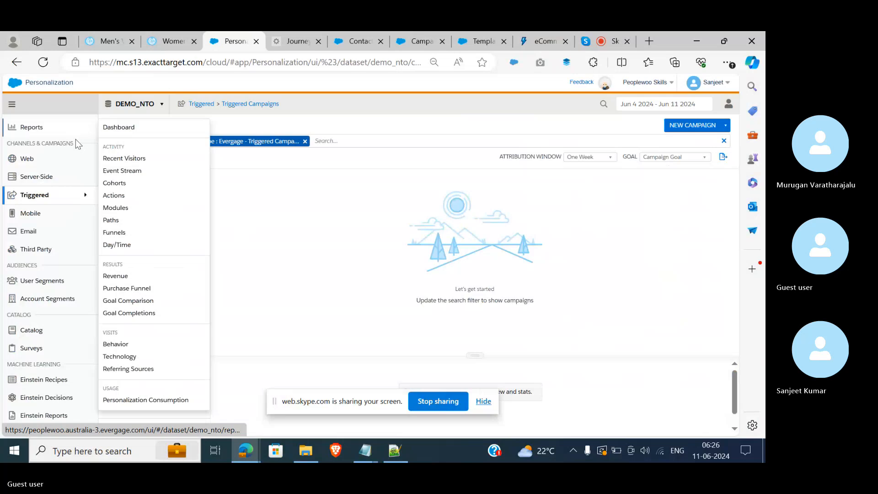
{"action": "left_click", "coordinate": [157, 173]}
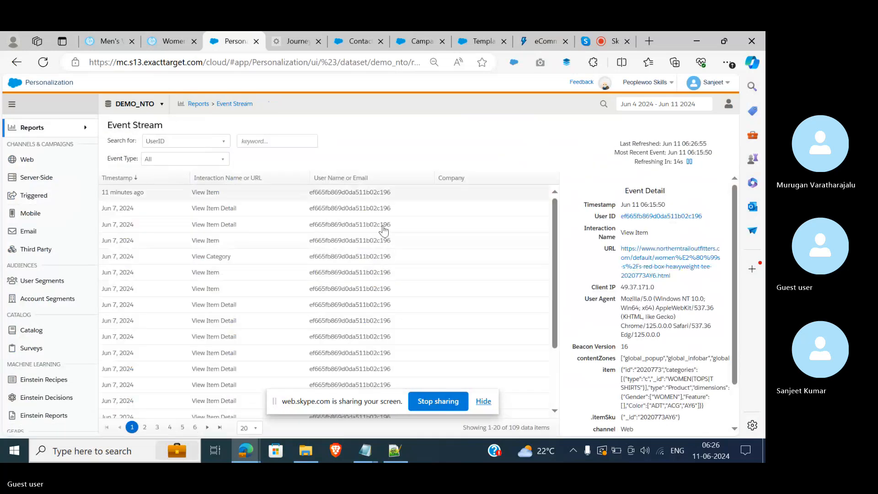
{"action": "left_click", "coordinate": [362, 217]}
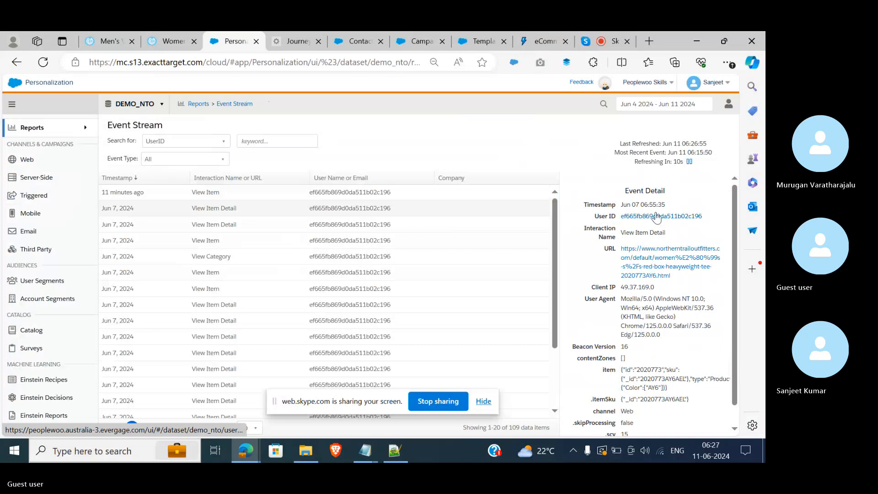
{"action": "left_click", "coordinate": [657, 217]}
{"action": "scroll", "coordinate": [418, 260], "scroll_direction": "down", "scroll_amount": 5}
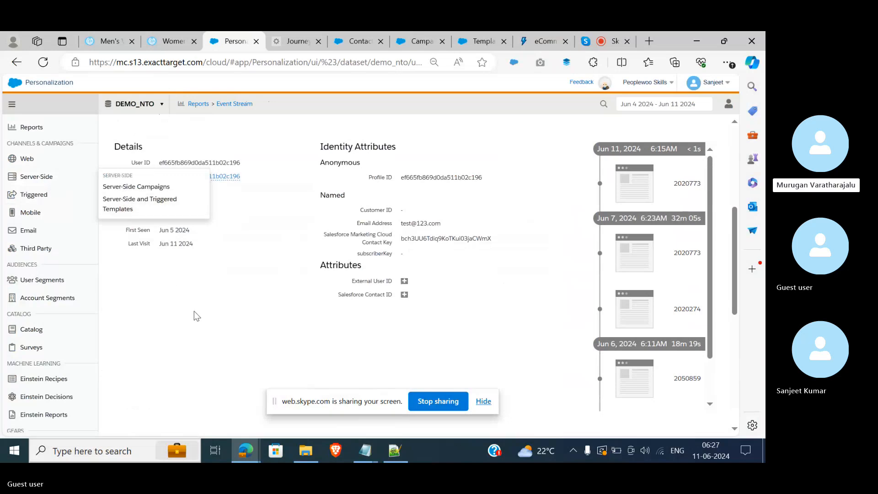
- Open the User Attributes settings and copy the emailAddress attribute name
{"action": "scroll", "coordinate": [67, 360], "scroll_direction": "down", "scroll_amount": 3}
{"action": "mouse_move", "coordinate": [48, 361]}
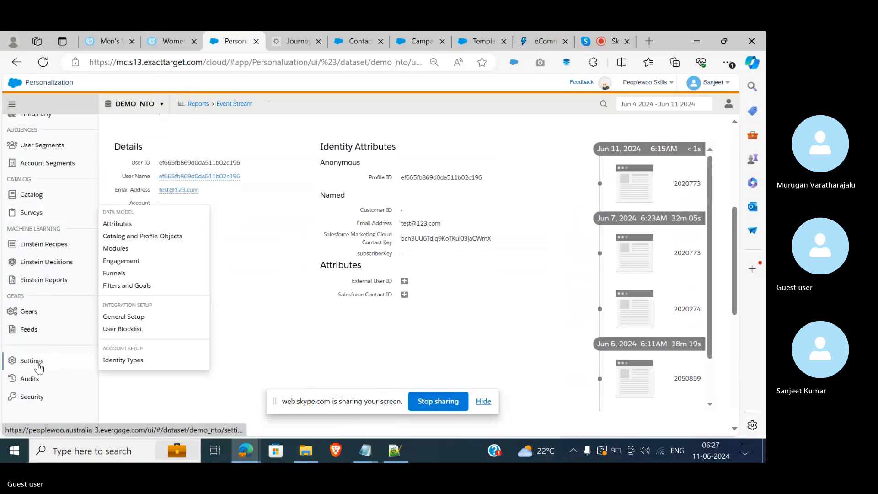
{"action": "left_click", "coordinate": [133, 225]}
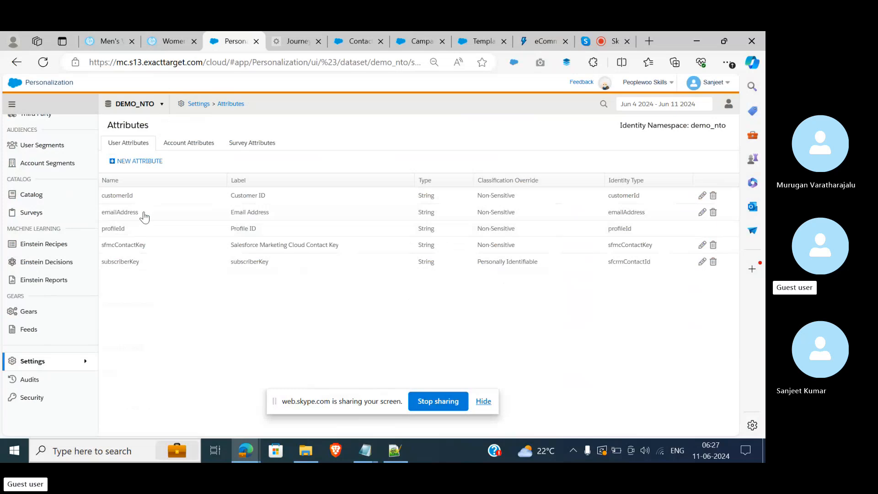
{"action": "left_click_drag", "start_coordinate": [144, 217], "coordinate": [103, 222]}
{"action": "key", "text": "ctrl+c"}
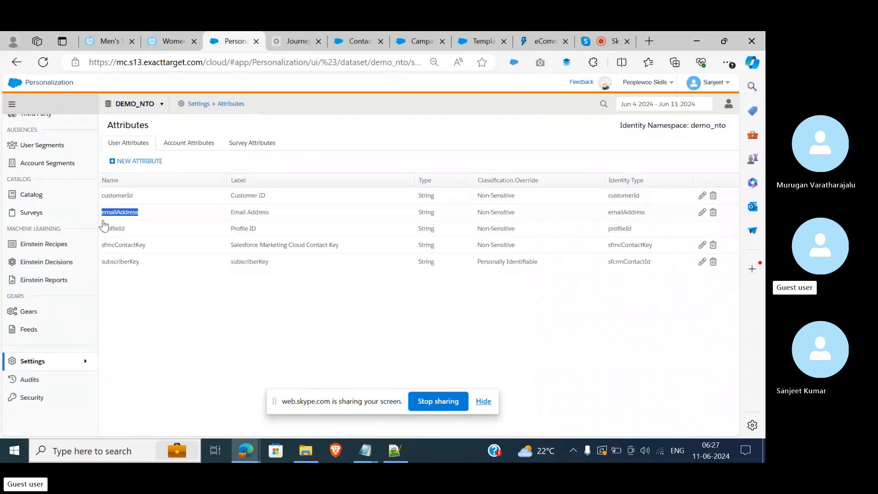
- Switch to Contact Builder's Data Extensions, expand the Data Extensions folder, and look through its subfolders
{"action": "left_click", "coordinate": [373, 36]}
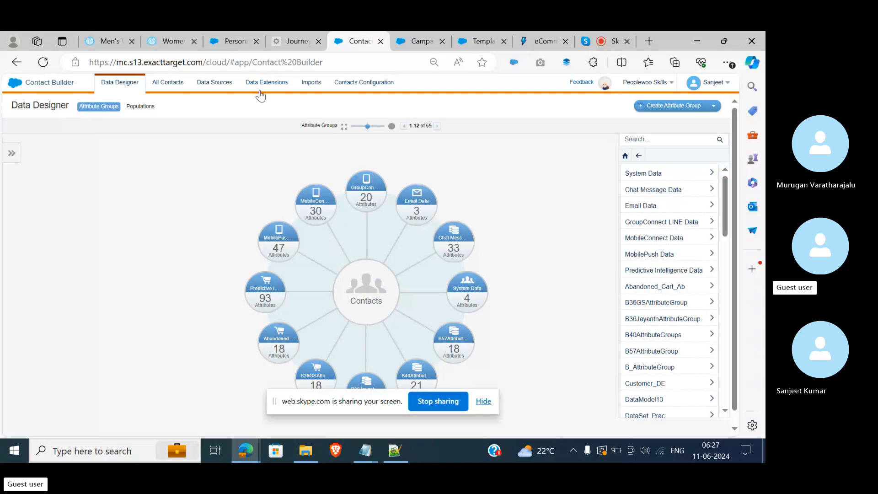
{"action": "left_click", "coordinate": [260, 92]}
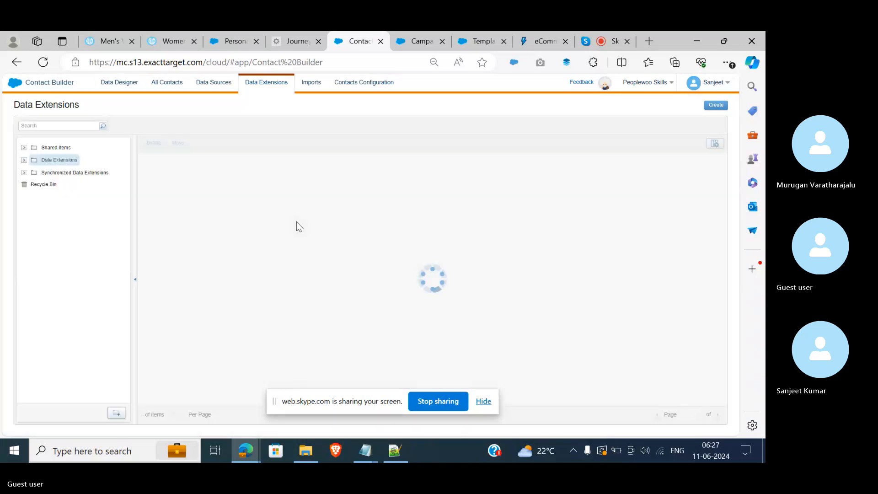
{"action": "left_click", "coordinate": [24, 161]}
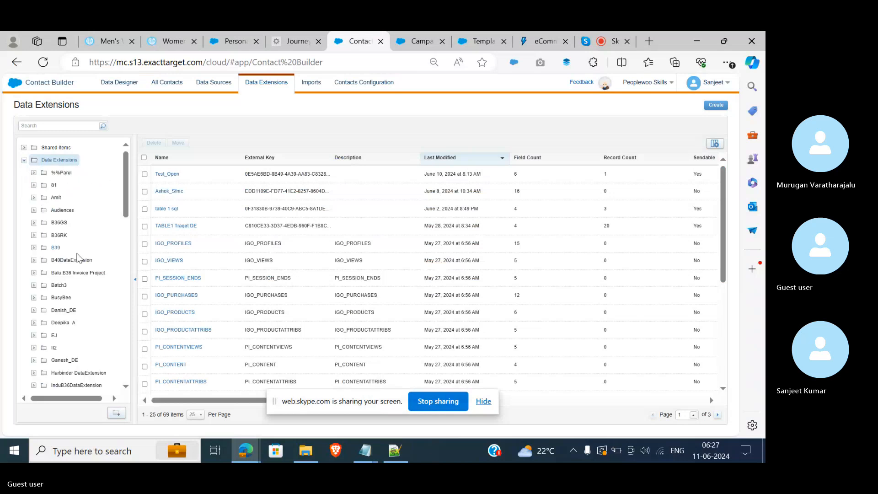
{"action": "scroll", "coordinate": [79, 259], "scroll_direction": "down", "scroll_amount": 12}
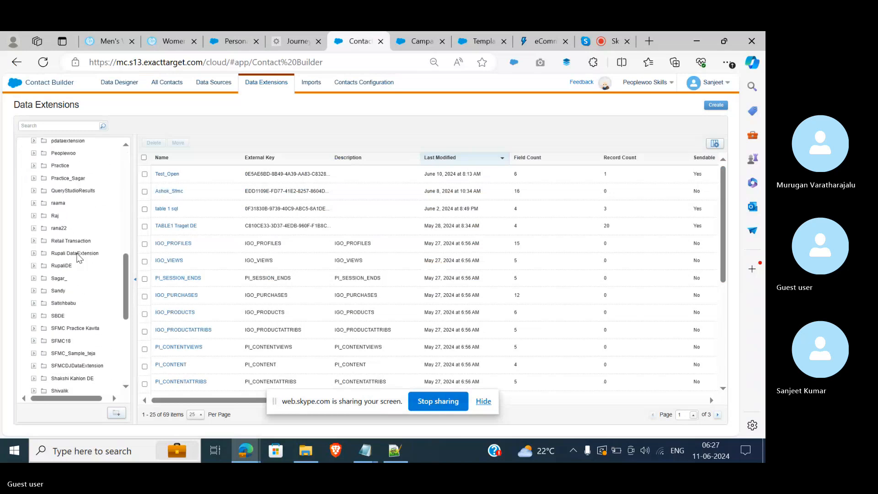
{"action": "scroll", "coordinate": [79, 259], "scroll_direction": "up", "scroll_amount": 12}
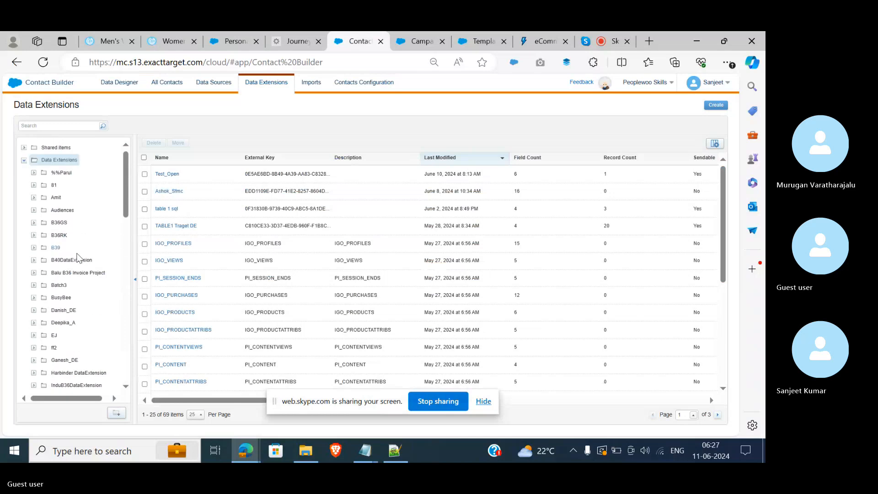
- Create a new folder named IS_Triggred_test under Data Extensions
{"action": "left_click", "coordinate": [117, 413]}
{"action": "type", "text": "IS_"}
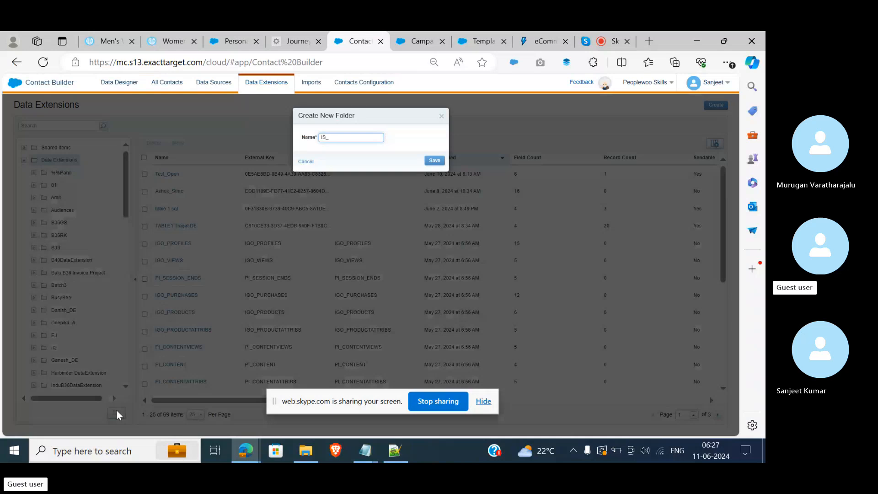
{"action": "type", "text": "Triggred"}
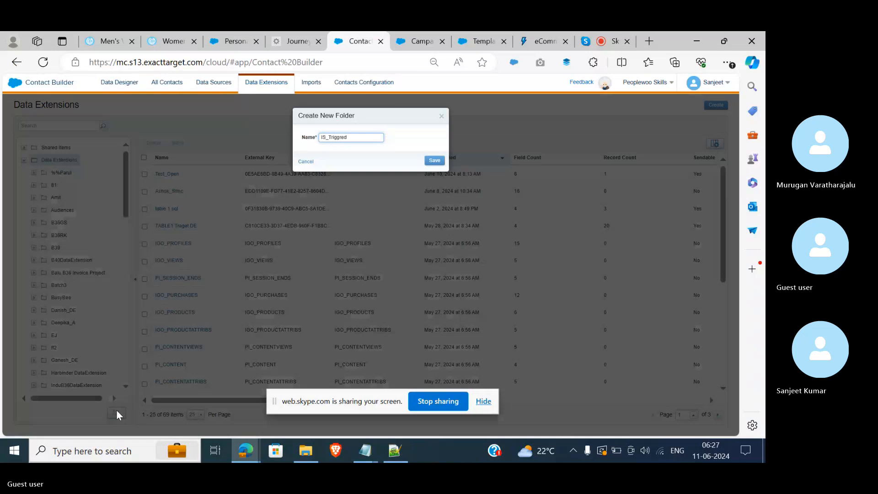
{"action": "type", "text": "_test"}
{"action": "left_click", "coordinate": [432, 161]}
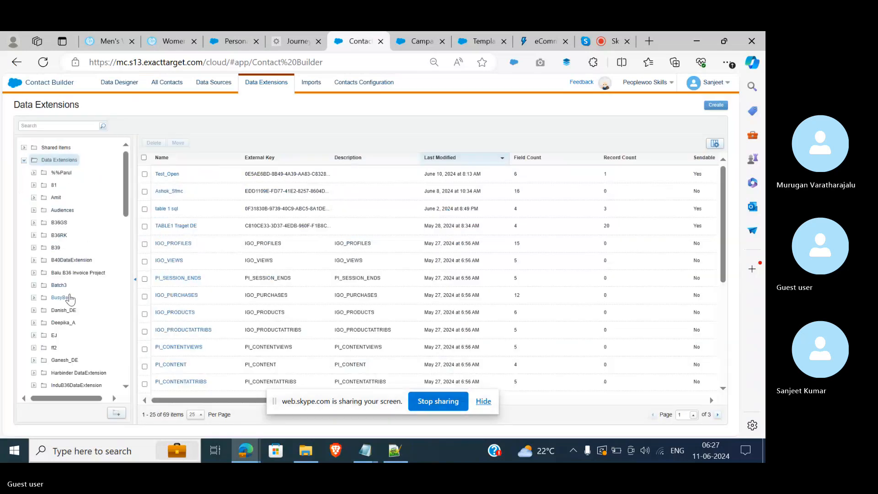
- Start a new data extension in the IS_Triggred_test folder and name it IS_Triggred_Campaign
{"action": "scroll", "coordinate": [70, 300], "scroll_direction": "down", "scroll_amount": 4}
{"action": "scroll", "coordinate": [70, 300], "scroll_direction": "up", "scroll_amount": 1}
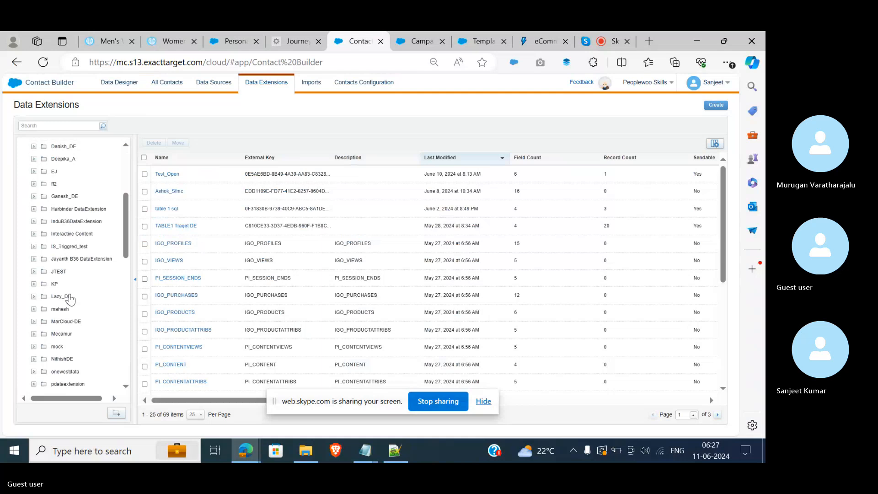
{"action": "left_click", "coordinate": [73, 251]}
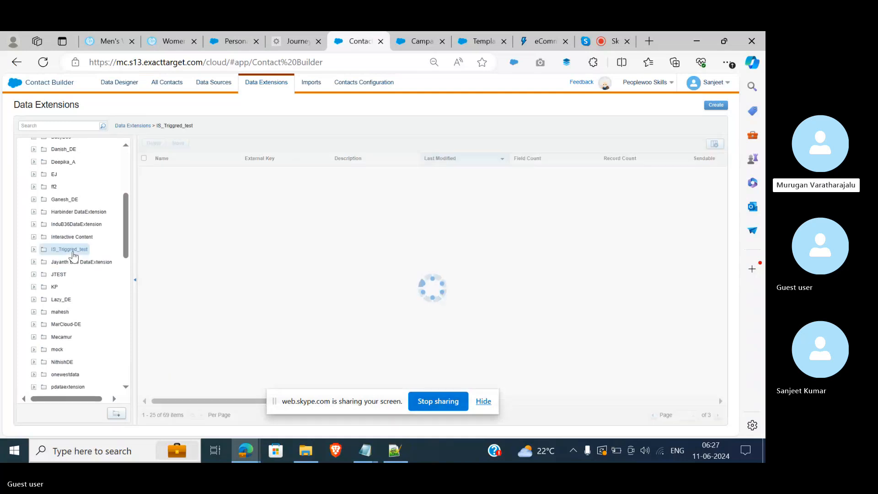
{"action": "left_click", "coordinate": [716, 106]}
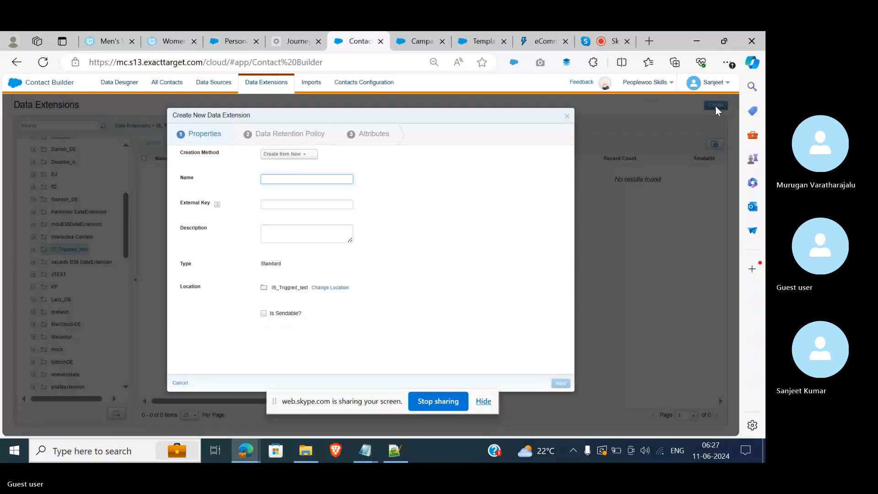
{"action": "left_click", "coordinate": [293, 180]}
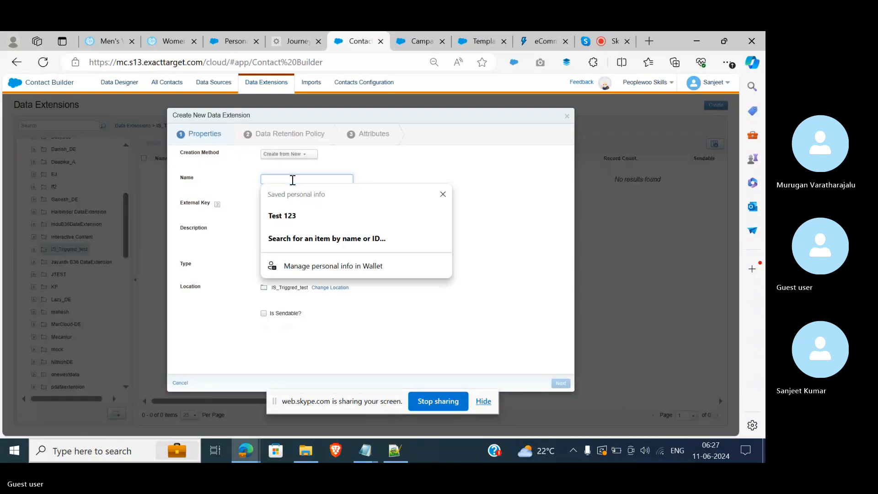
{"action": "type", "text": "I"}
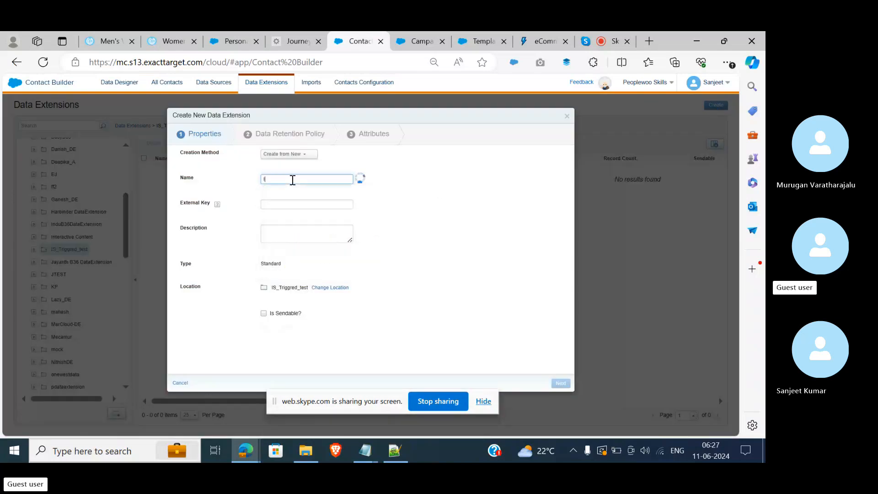
{"action": "type", "text": "S_Triggred_Campaign"}
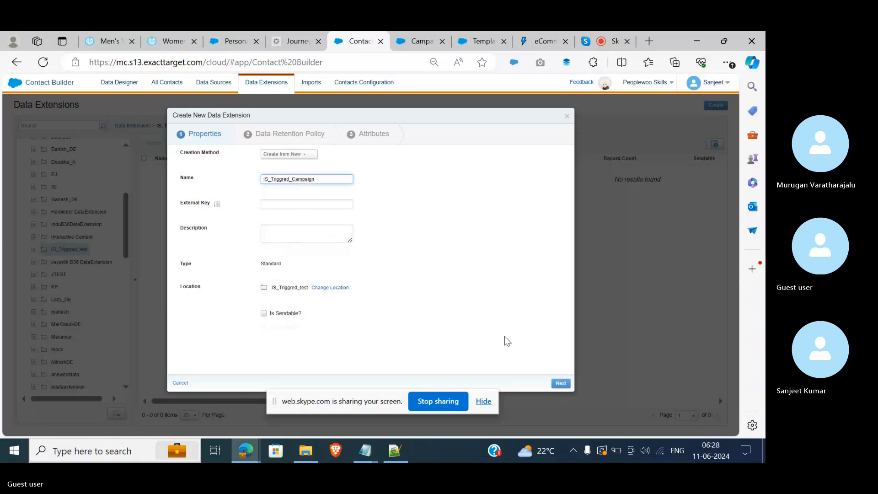
- Make the IS_Triggred_Campaign data extension sendable and add emailAddress as its first attribute
{"action": "left_click", "coordinate": [264, 313]}
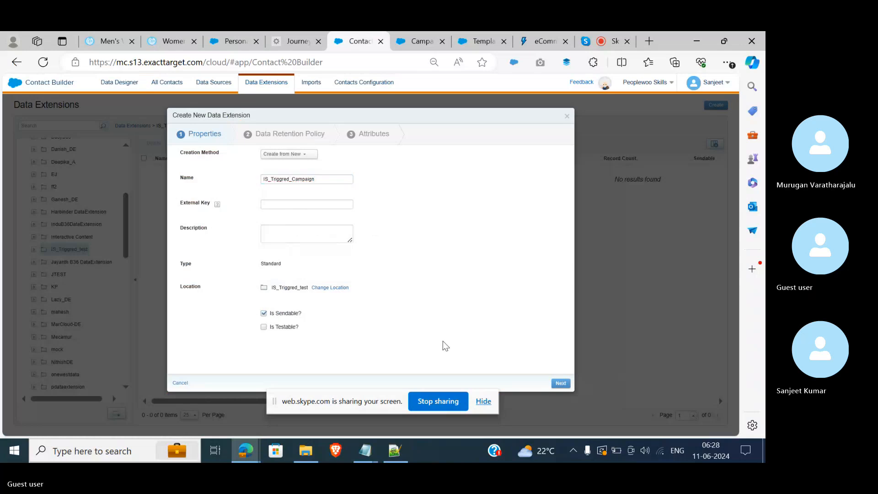
{"action": "left_click", "coordinate": [562, 384]}
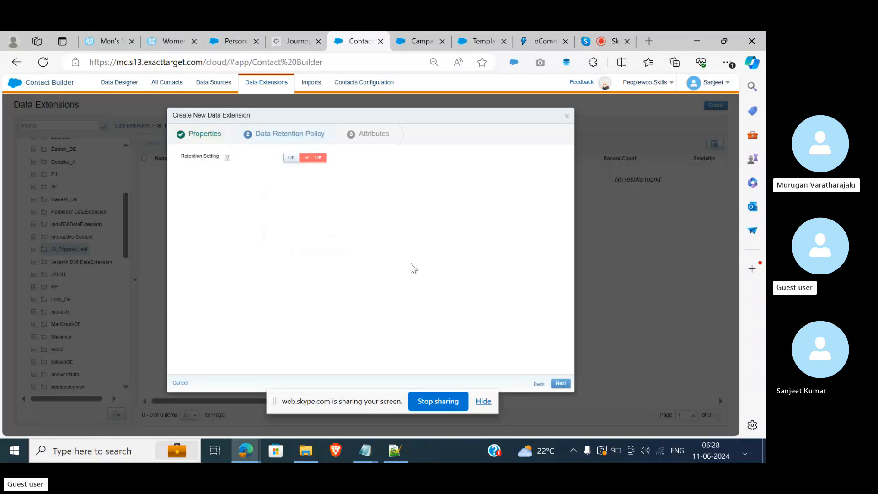
{"action": "left_click", "coordinate": [563, 385]}
{"action": "left_click", "coordinate": [254, 174]}
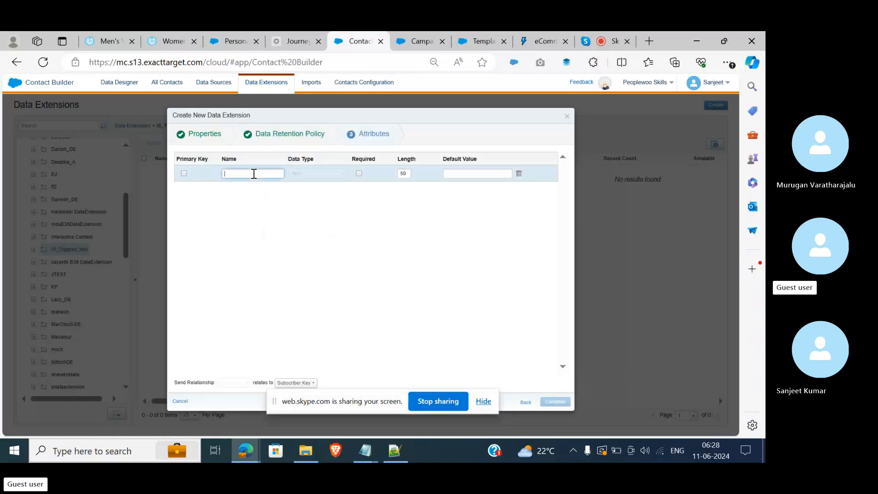
{"action": "key", "text": "ctrl+v"}
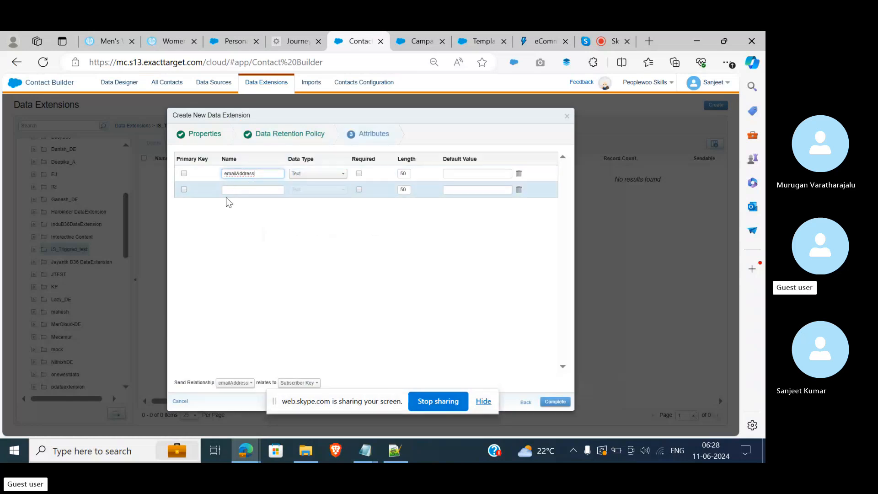
- Switch to the campaign and add profileId (Profile ID) to the user attributes of Experience 1's Test Journey Builder Trigger
{"action": "left_click", "coordinate": [230, 36]}
{"action": "left_click", "coordinate": [418, 34]}
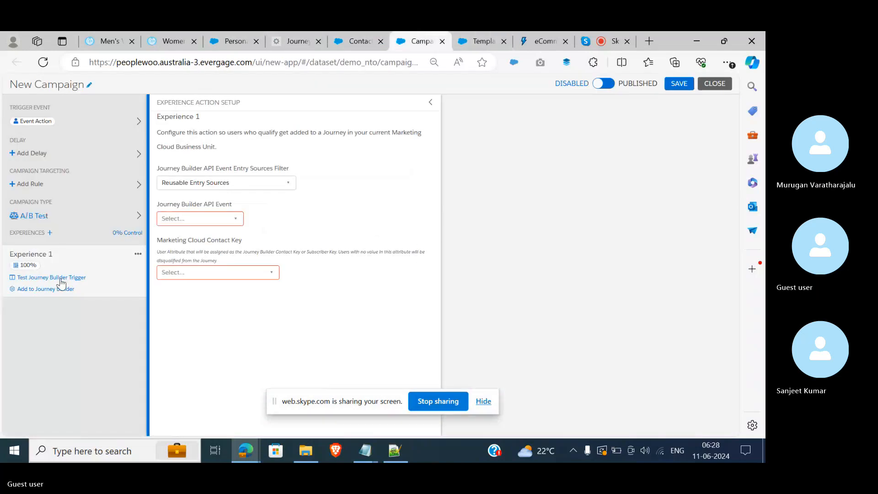
{"action": "left_click", "coordinate": [61, 279]}
{"action": "left_click", "coordinate": [13, 145]}
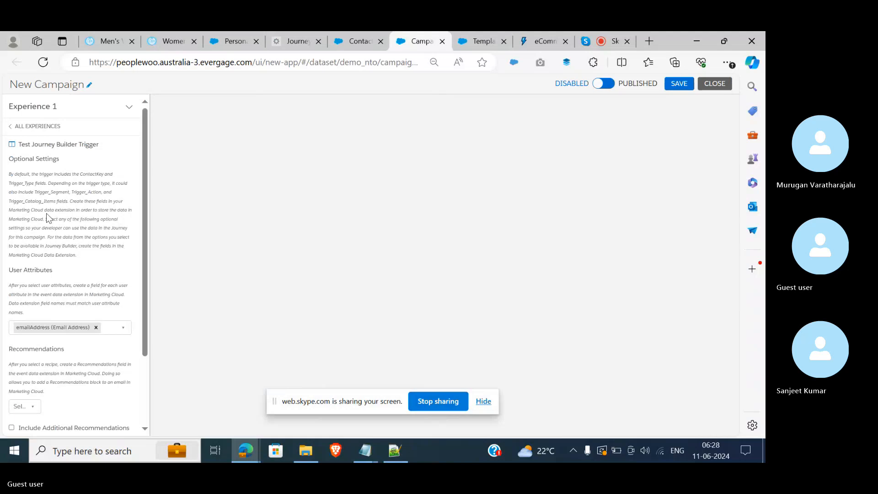
{"action": "left_click", "coordinate": [107, 330]}
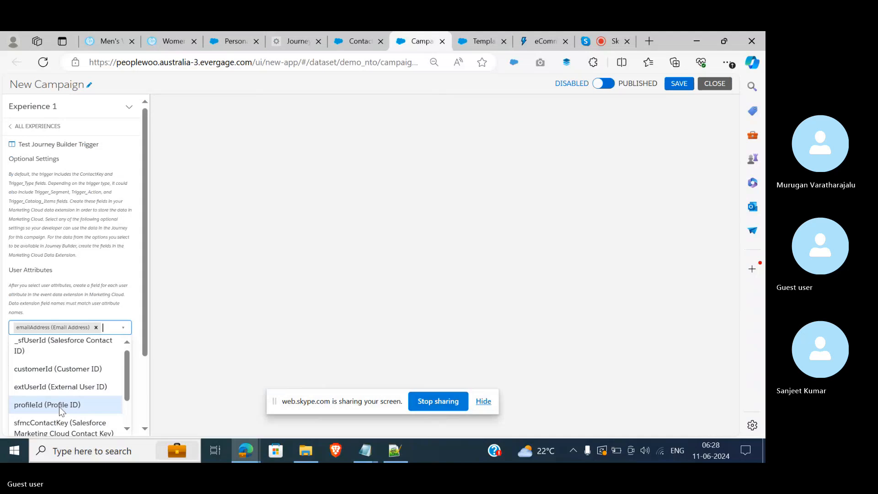
{"action": "scroll", "coordinate": [59, 407], "scroll_direction": "down", "scroll_amount": 2}
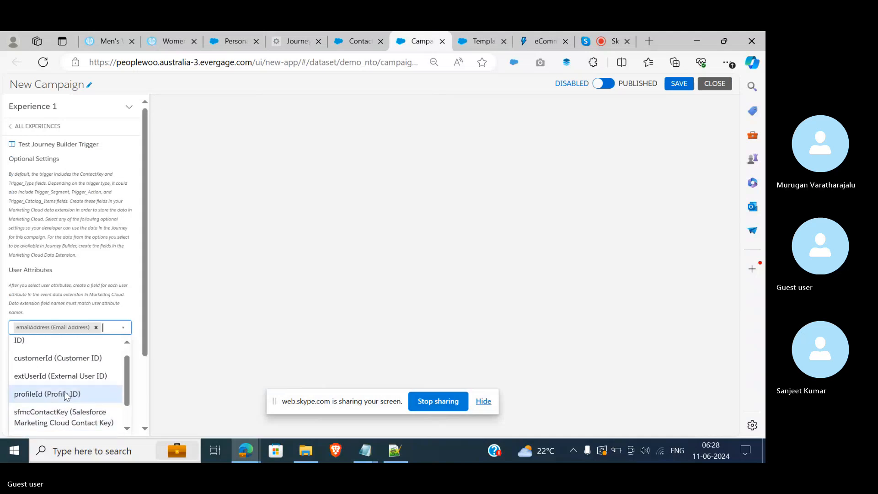
{"action": "left_click", "coordinate": [66, 394]}
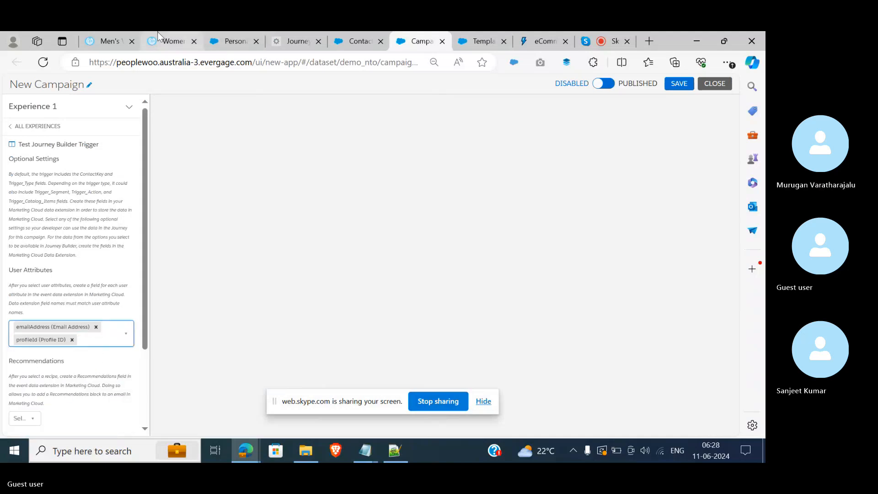
- Copy the profileId name from the Personalization user attributes and add it as the data extension's second attribute
{"action": "left_click", "coordinate": [233, 41]}
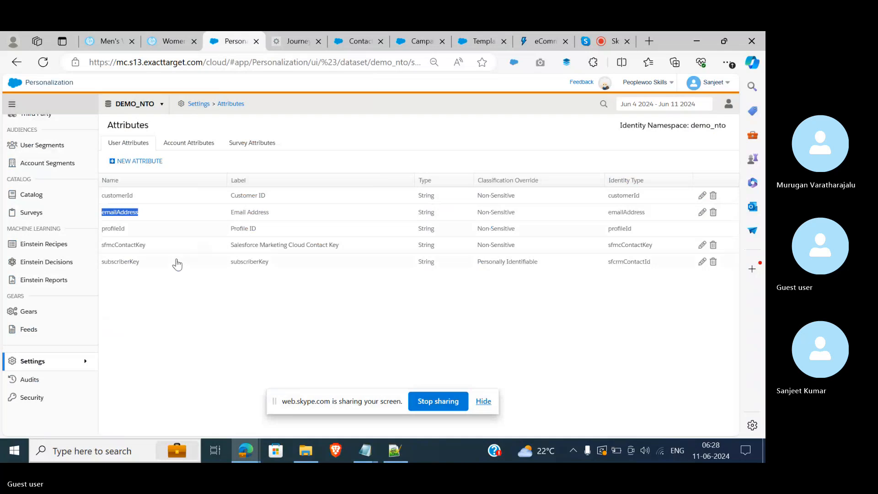
{"action": "double_click", "coordinate": [117, 229]}
{"action": "key", "text": "ctrl+c"}
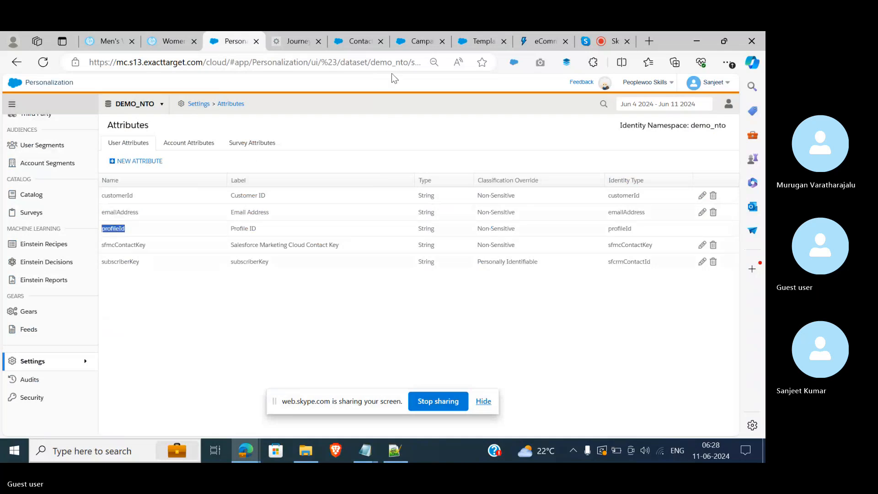
{"action": "left_click", "coordinate": [359, 39]}
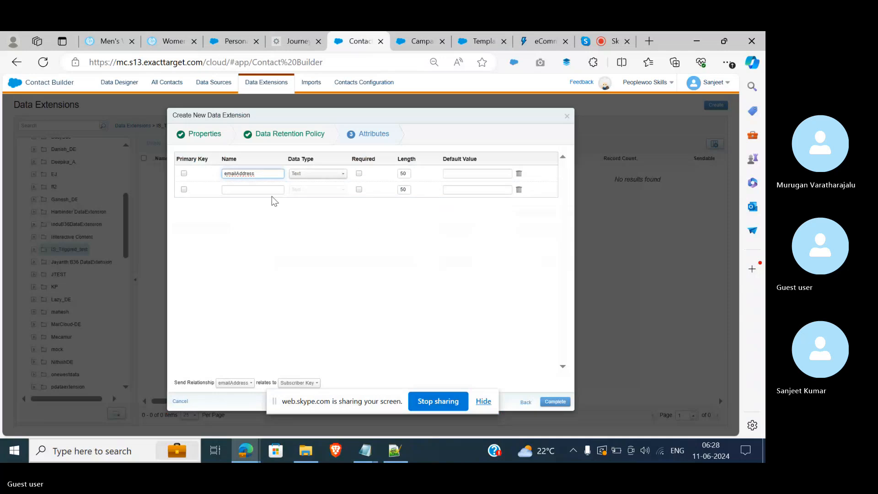
{"action": "left_click", "coordinate": [263, 188]}
{"action": "key", "text": "ctrl+v"}
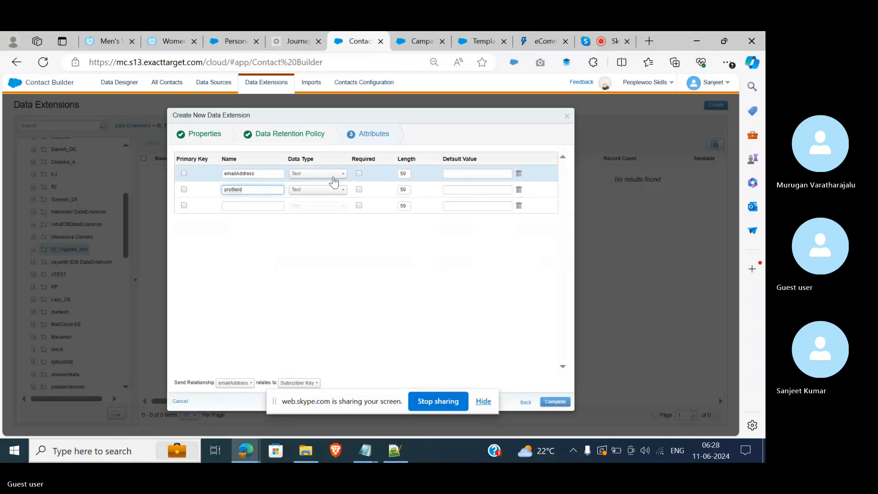
- Set emailAddress to the Email Address data type and profileId's length to 100, and complete the data extension
{"action": "left_click", "coordinate": [332, 177]}
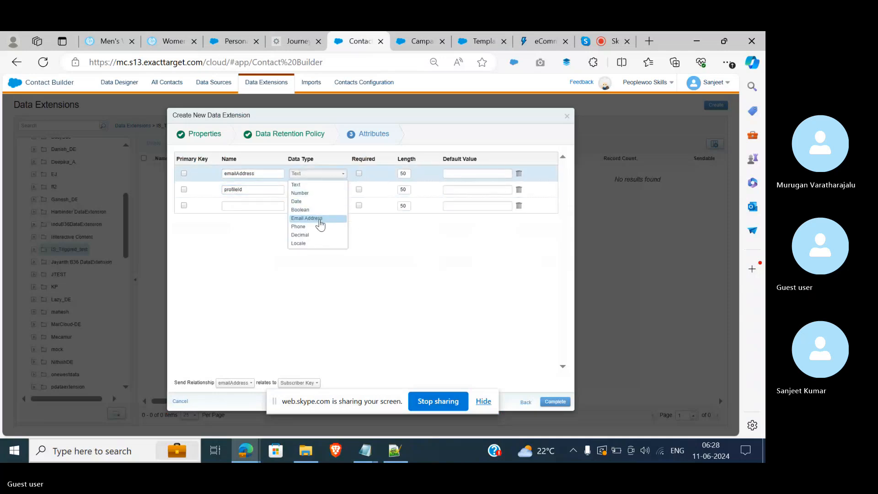
{"action": "left_click", "coordinate": [320, 220]}
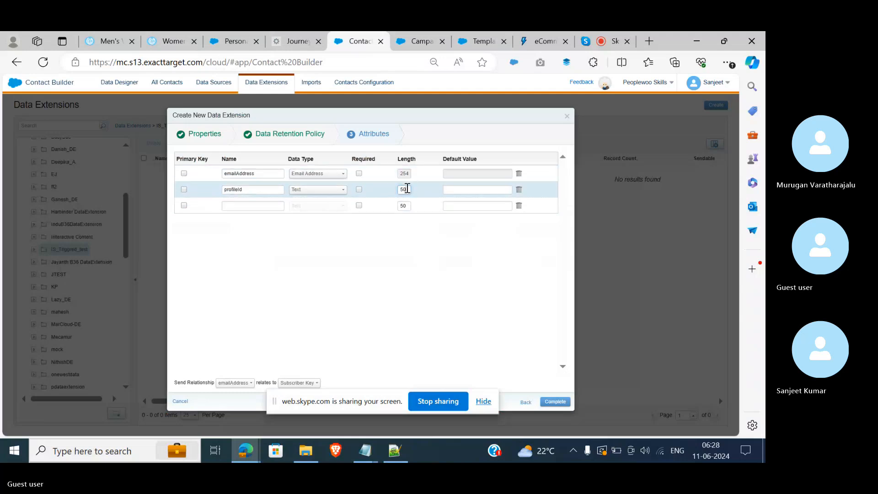
{"action": "key", "text": "BackSpace"}
{"action": "key", "text": "BackSpace"}
{"action": "type", "text": "10"}
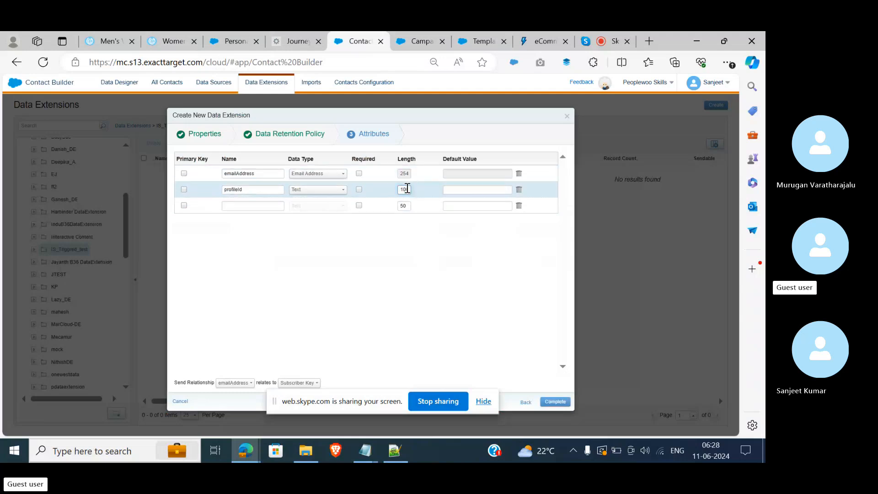
{"action": "type", "text": "0"}
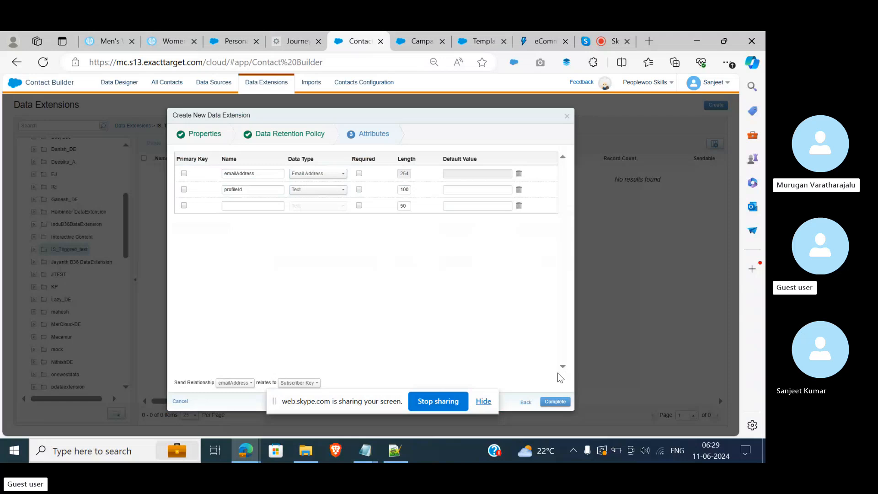
{"action": "left_click", "coordinate": [557, 403]}
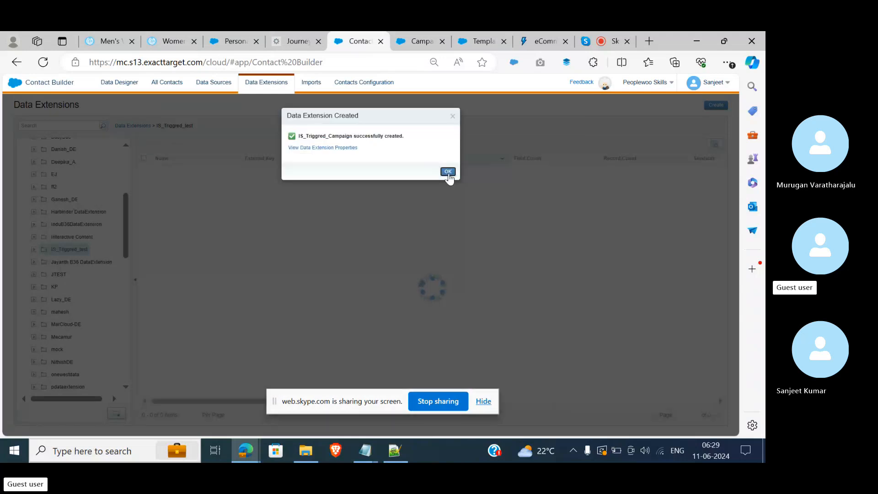
{"action": "left_click", "coordinate": [447, 172]}
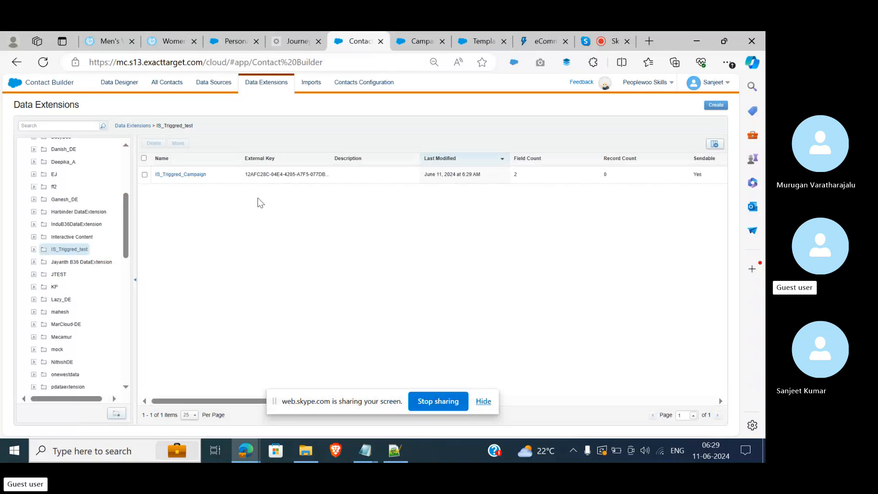
- Switch to Journey Builder, open the peoplewoo folder under My Journeys, and create a Multi-Step Journey
{"action": "left_click", "coordinate": [284, 38]}
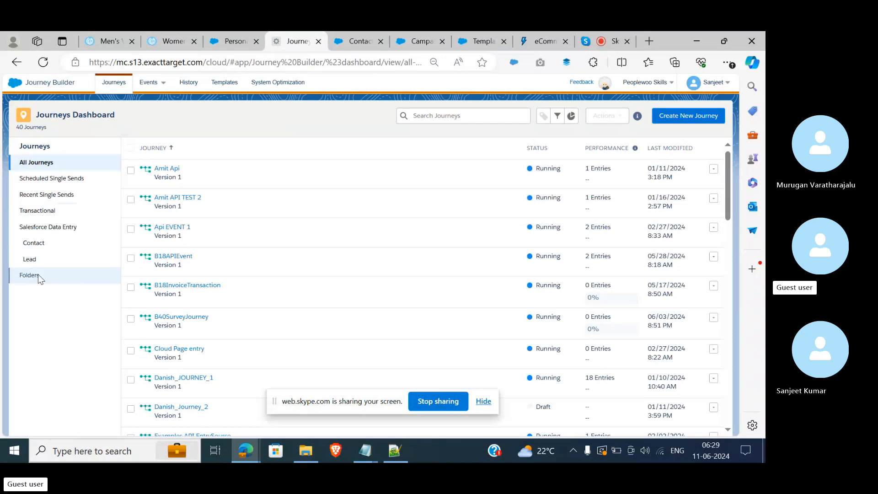
{"action": "left_click", "coordinate": [30, 276]}
{"action": "scroll", "coordinate": [59, 383], "scroll_direction": "down", "scroll_amount": 2}
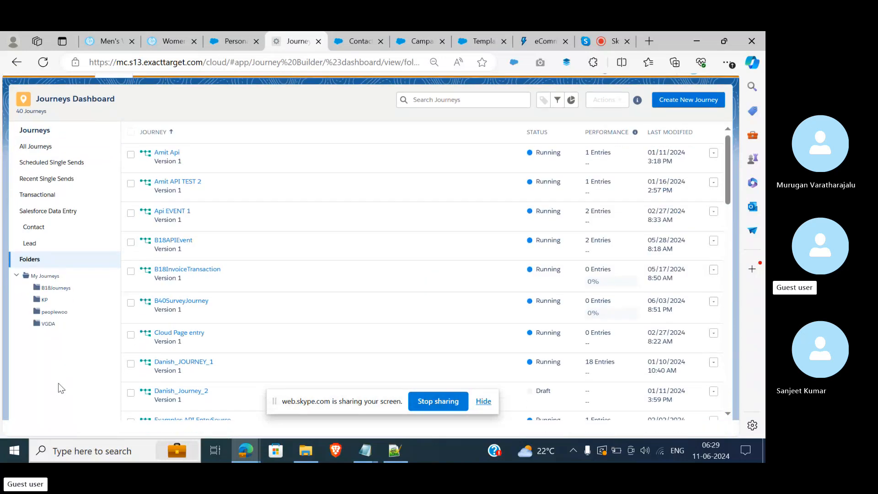
{"action": "scroll", "coordinate": [59, 383], "scroll_direction": "up", "scroll_amount": 2}
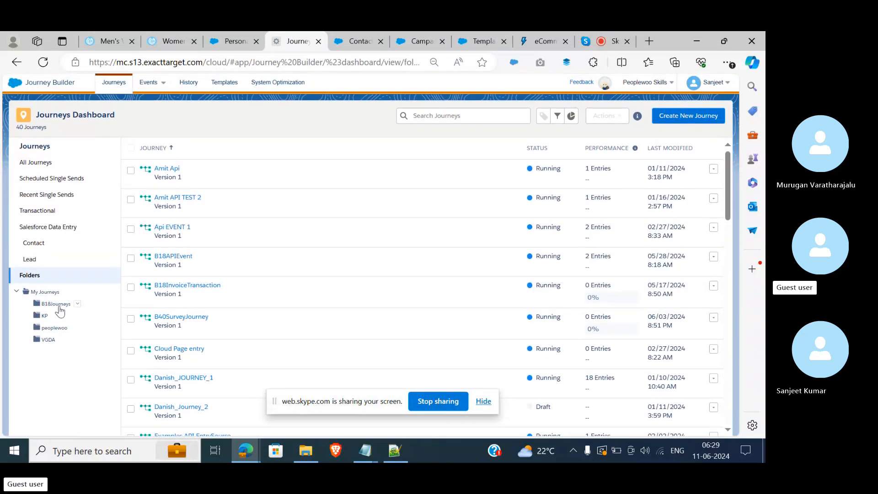
{"action": "left_click", "coordinate": [53, 332]}
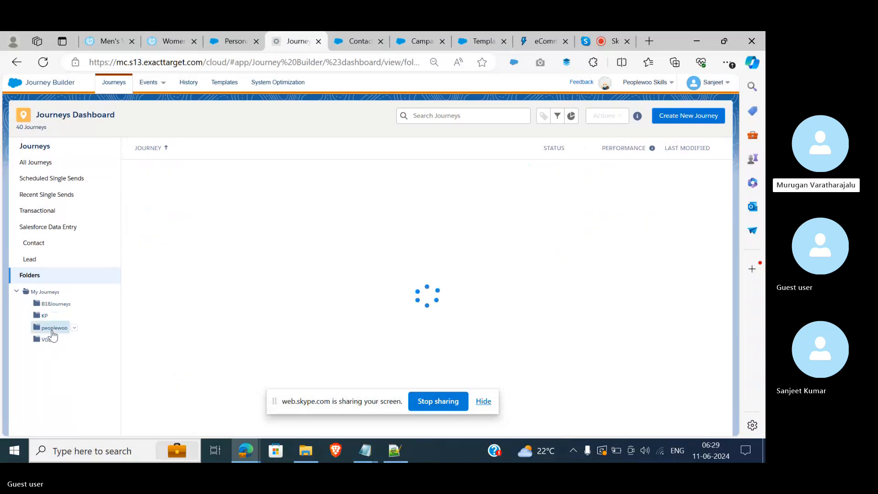
{"action": "left_click", "coordinate": [688, 117]}
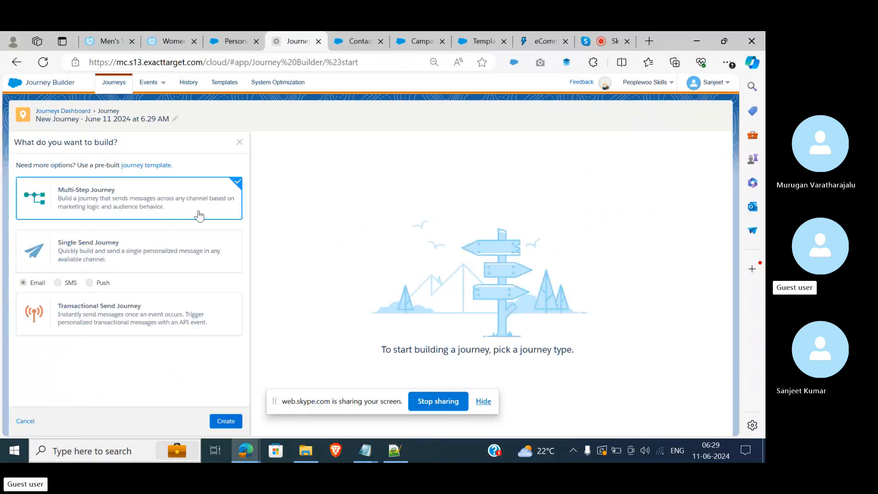
{"action": "left_click", "coordinate": [218, 423]}
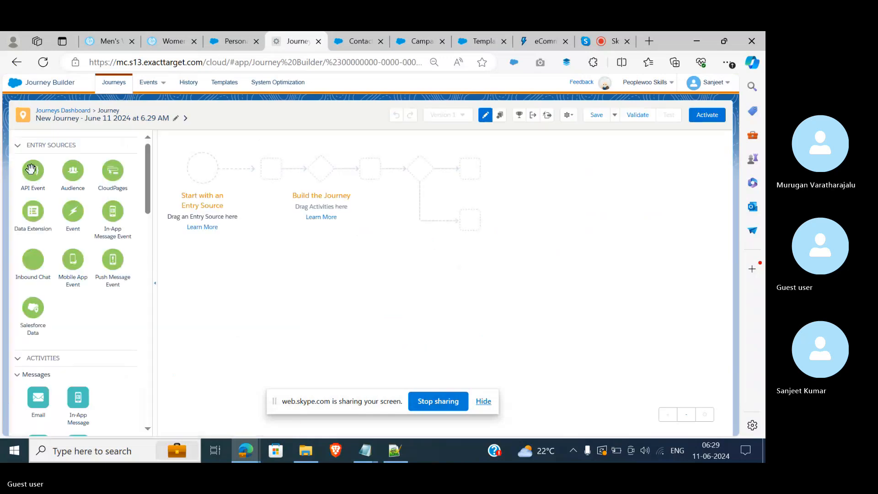
- Add an API Event entry source to the journey canvas and start creating a new event for it
{"action": "left_click_drag", "start_coordinate": [33, 170], "coordinate": [205, 167]}
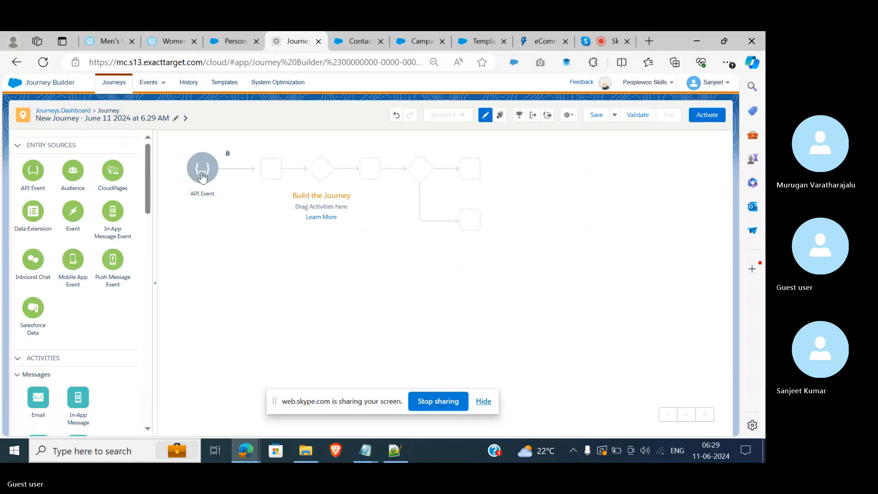
{"action": "left_click", "coordinate": [202, 174]}
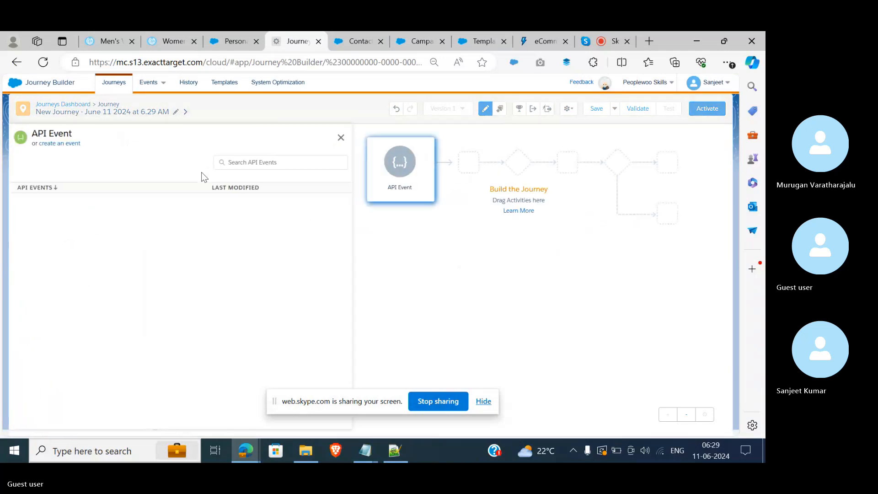
{"action": "left_click", "coordinate": [275, 162]}
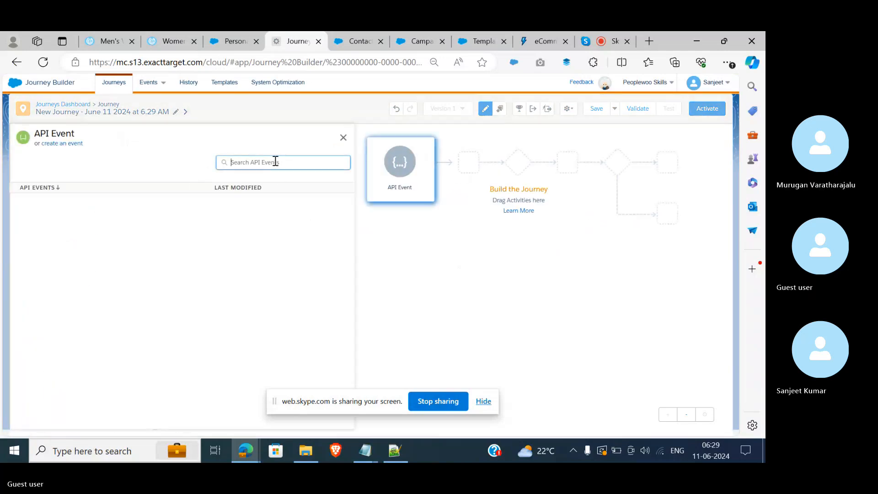
{"action": "left_click", "coordinate": [53, 144]}
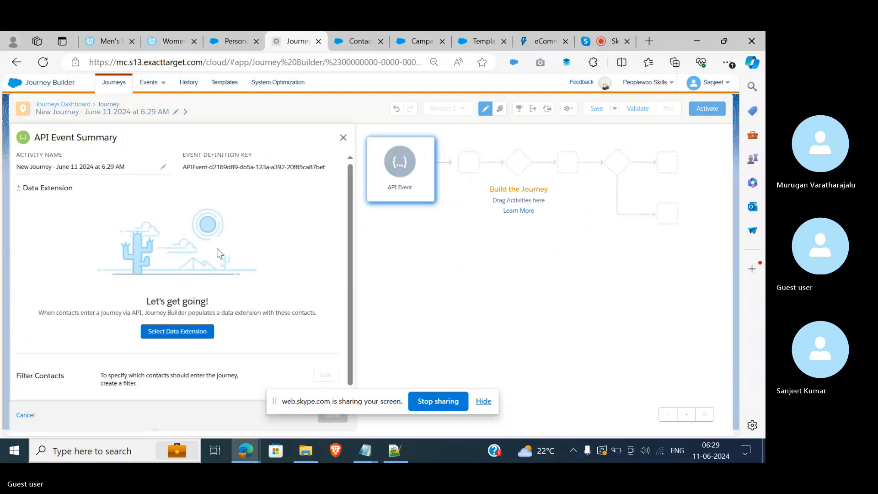
- Assign the IS_Triggred_Campaign data extension from the IS_Triggred_test folder to the API event and finish its setup
{"action": "left_click", "coordinate": [194, 332]}
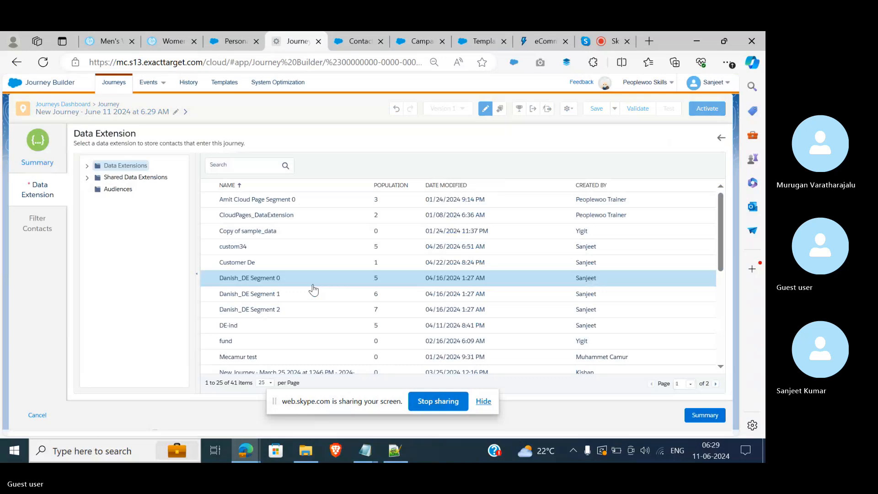
{"action": "left_click", "coordinate": [87, 166]}
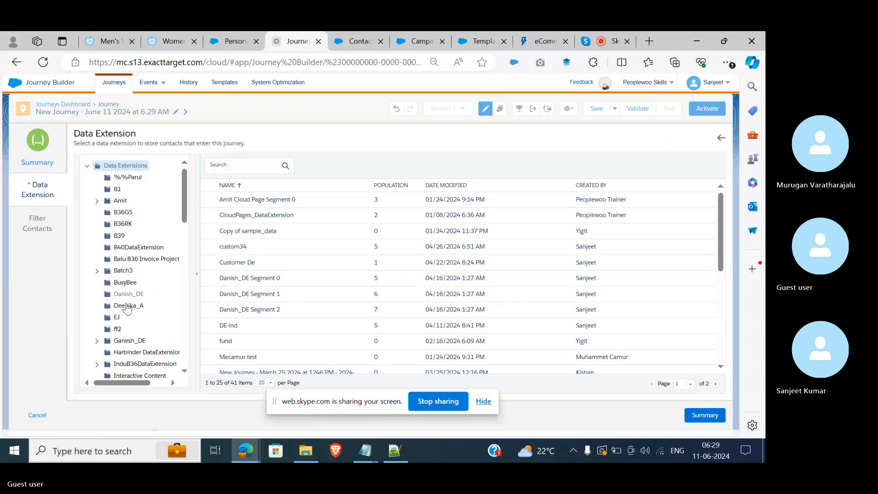
{"action": "scroll", "coordinate": [126, 344], "scroll_direction": "down", "scroll_amount": 1}
{"action": "scroll", "coordinate": [126, 343], "scroll_direction": "down", "scroll_amount": 3}
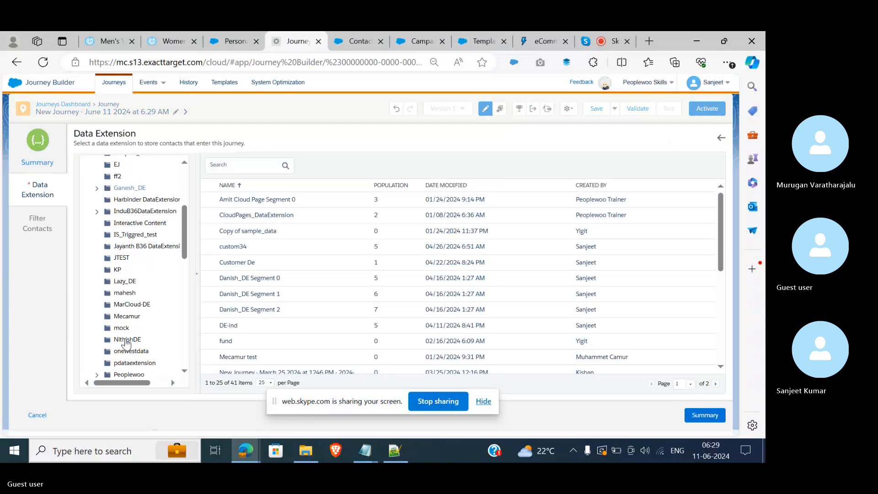
{"action": "left_click", "coordinate": [135, 235]}
{"action": "left_click", "coordinate": [303, 206]}
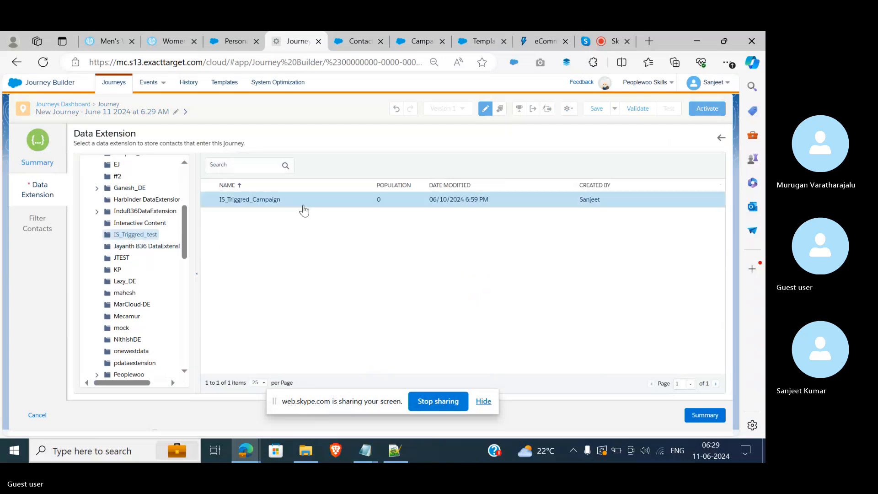
{"action": "left_click", "coordinate": [704, 417]}
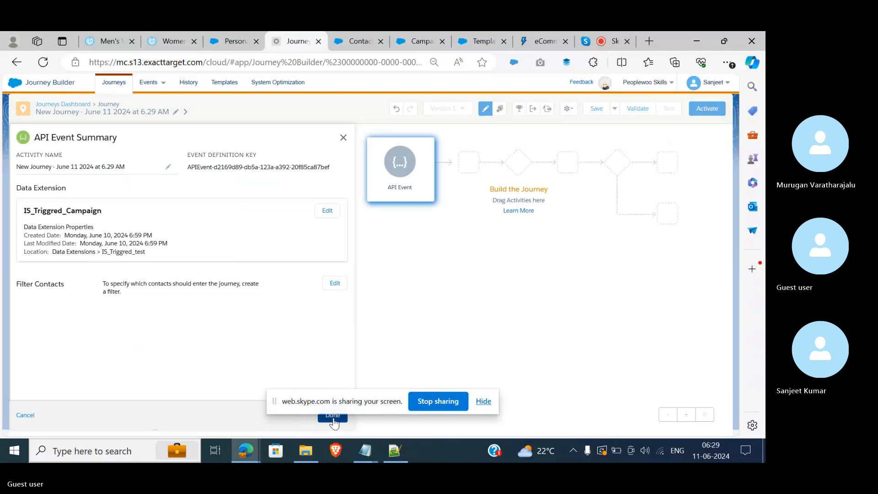
{"action": "left_click", "coordinate": [333, 417]}
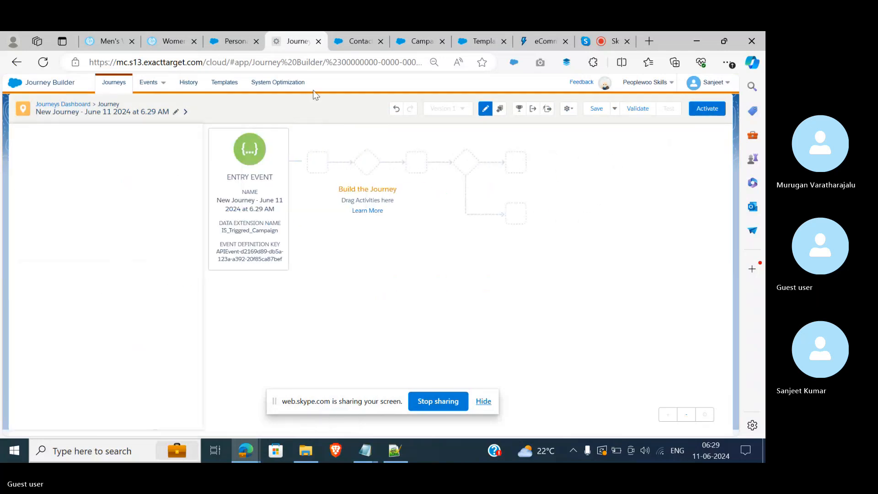
- Add an Update Contact activity after the journey's entry event and open its configuration
{"action": "scroll", "coordinate": [43, 354], "scroll_direction": "down", "scroll_amount": 3}
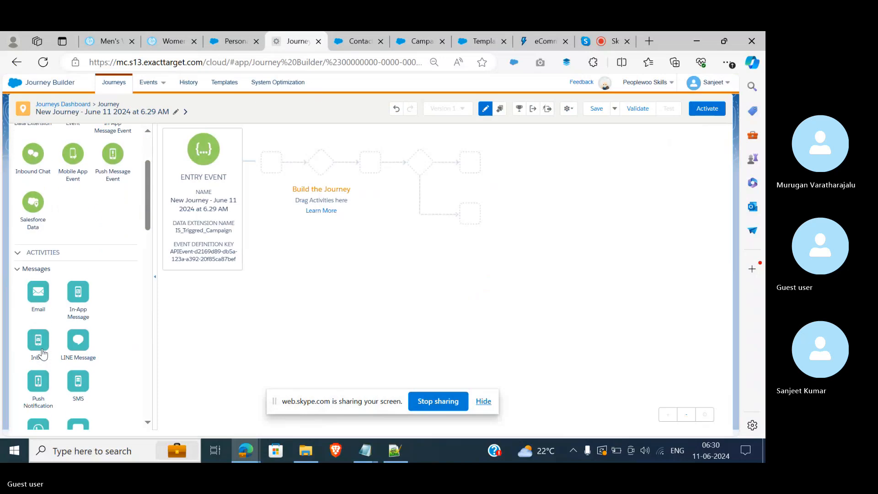
{"action": "scroll", "coordinate": [42, 354], "scroll_direction": "down", "scroll_amount": 5}
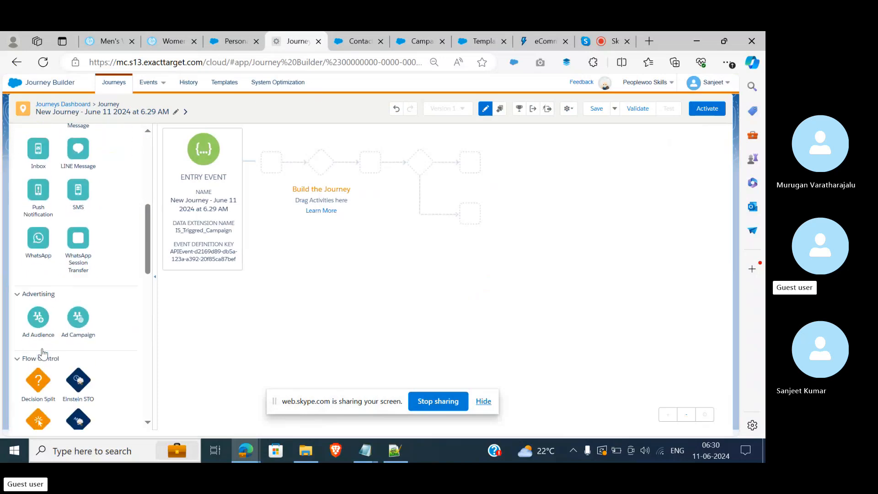
{"action": "scroll", "coordinate": [45, 376], "scroll_direction": "down", "scroll_amount": 4}
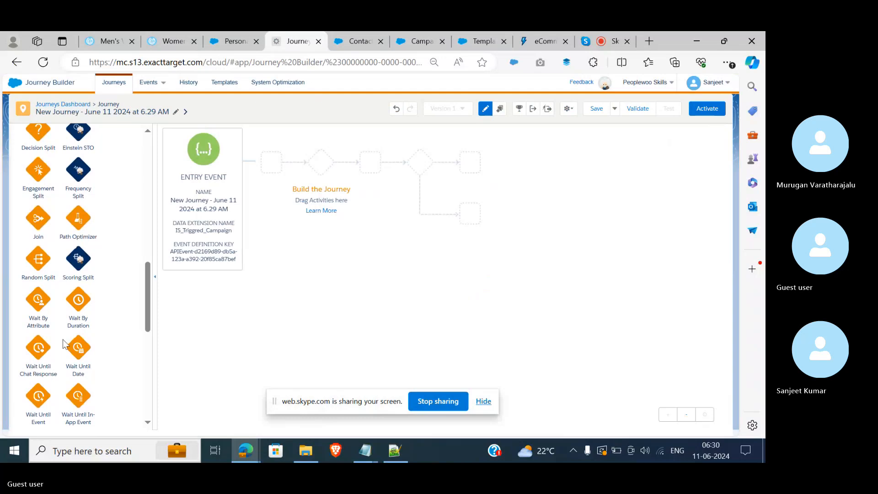
{"action": "left_click_drag", "start_coordinate": [76, 301], "coordinate": [268, 174]}
{"action": "scroll", "coordinate": [74, 316], "scroll_direction": "up", "scroll_amount": 5}
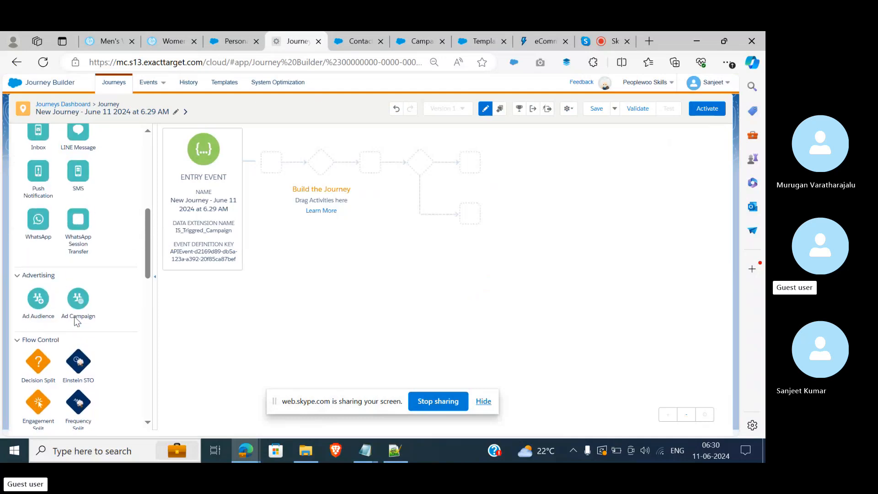
{"action": "scroll", "coordinate": [78, 345], "scroll_direction": "up", "scroll_amount": 5}
{"action": "scroll", "coordinate": [73, 320], "scroll_direction": "down", "scroll_amount": 10}
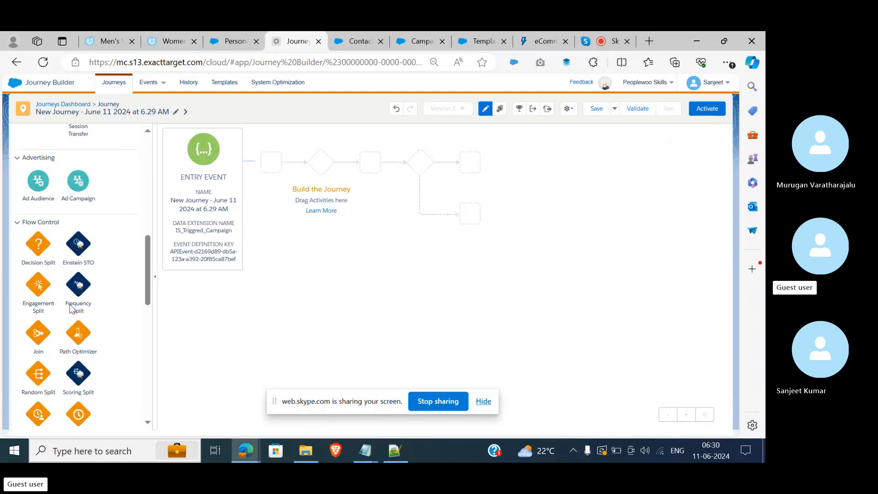
{"action": "scroll", "coordinate": [70, 304], "scroll_direction": "down", "scroll_amount": 3}
{"action": "scroll", "coordinate": [69, 304], "scroll_direction": "up", "scroll_amount": 3}
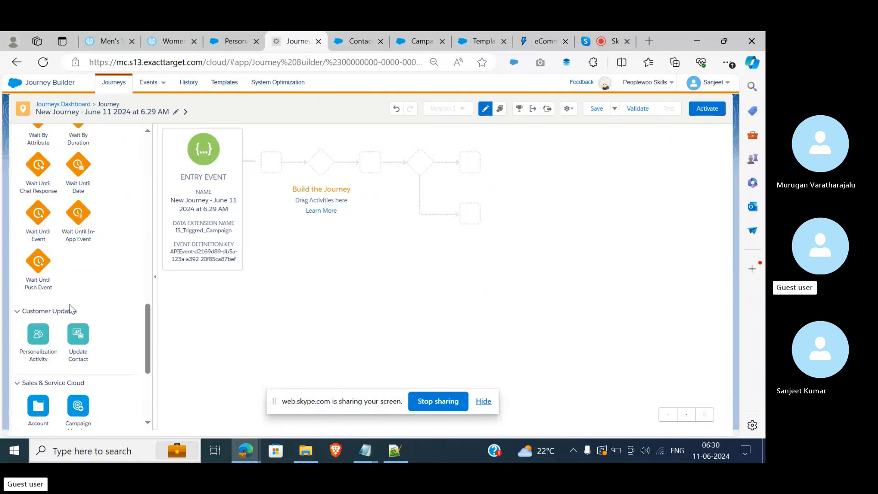
{"action": "scroll", "coordinate": [69, 304], "scroll_direction": "down", "scroll_amount": 2}
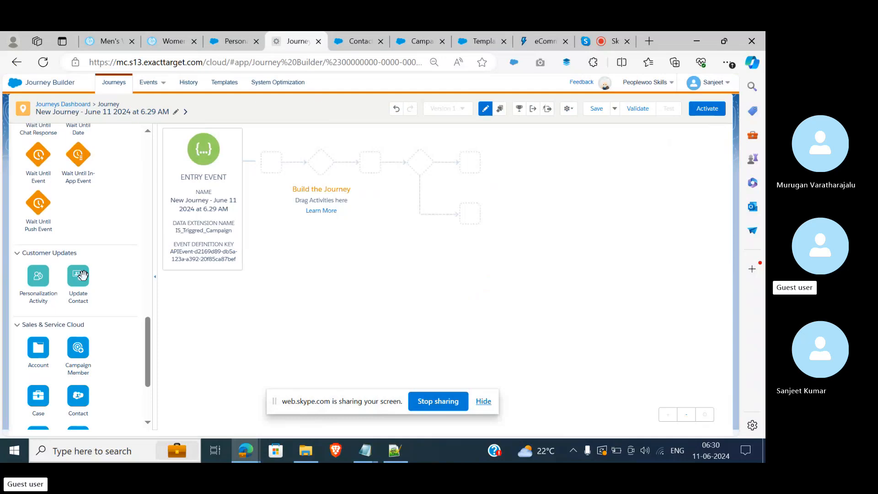
{"action": "left_click_drag", "start_coordinate": [82, 275], "coordinate": [262, 165]}
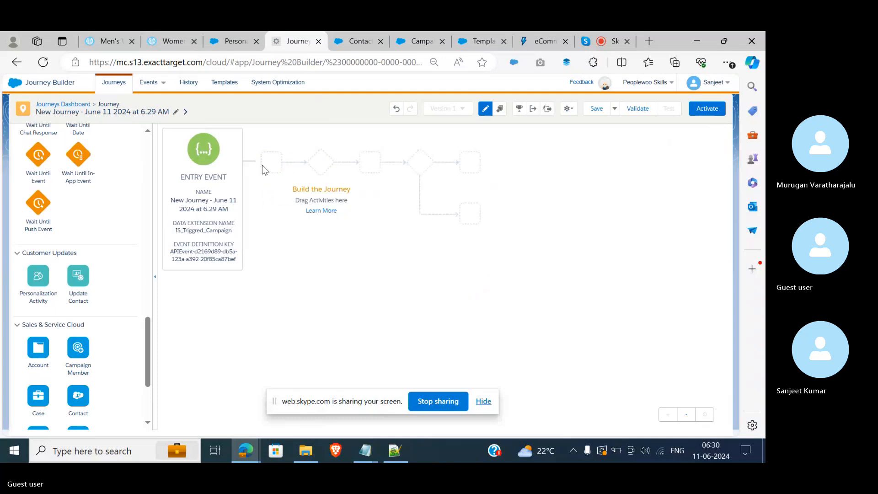
{"action": "left_click_drag", "start_coordinate": [78, 272], "coordinate": [295, 160]}
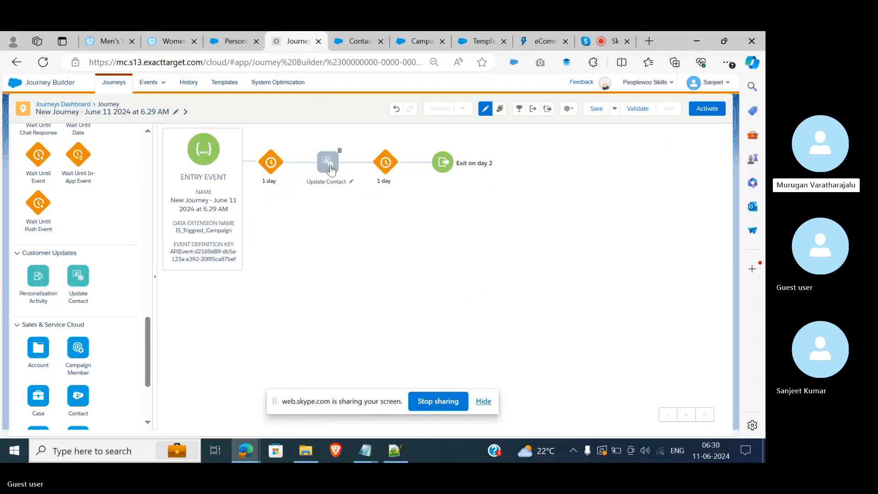
{"action": "left_click", "coordinate": [328, 166]}
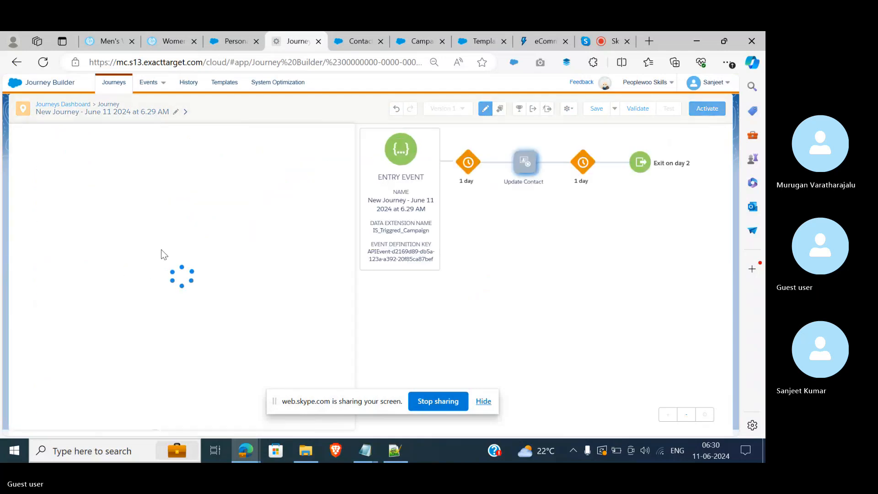
- Switch to Contact Builder and add a Created_Date attribute of type Date to the IS_Triggred_Campaign data extension
{"action": "left_click", "coordinate": [355, 33]}
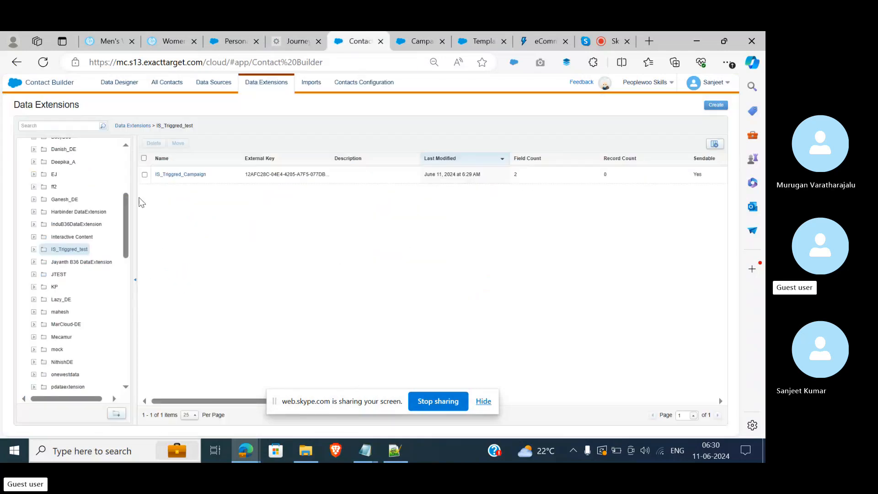
{"action": "left_click", "coordinate": [182, 175]}
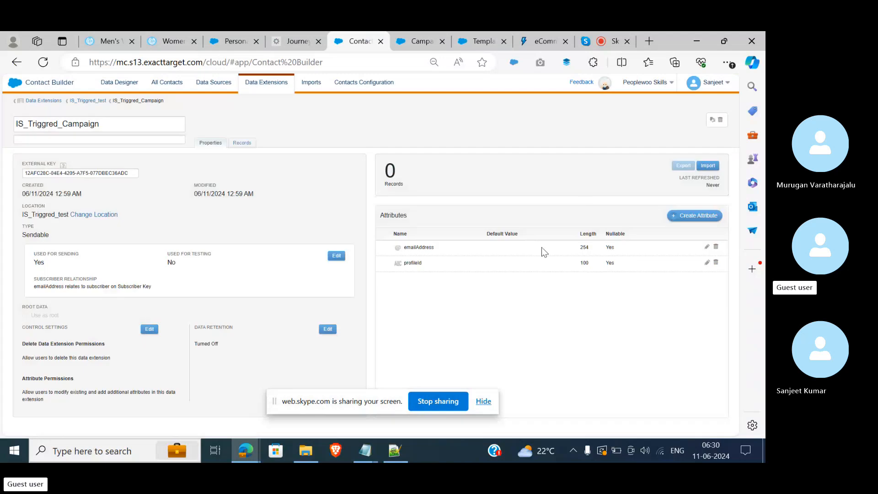
{"action": "left_click", "coordinate": [696, 214]}
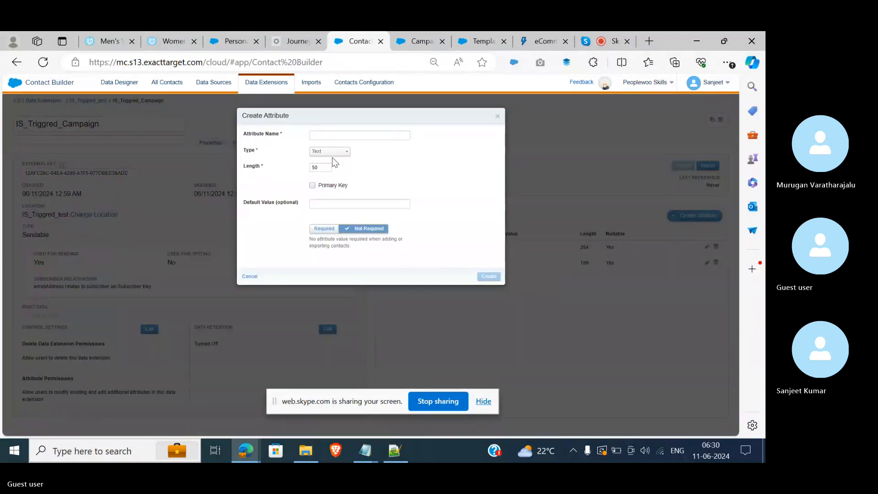
{"action": "left_click", "coordinate": [343, 135]}
{"action": "type", "text": "Created_Date"}
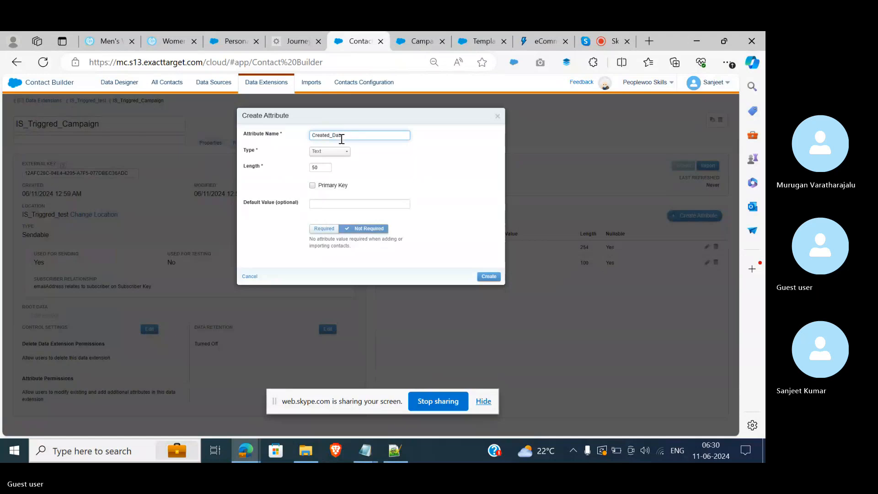
{"action": "left_click", "coordinate": [336, 152]}
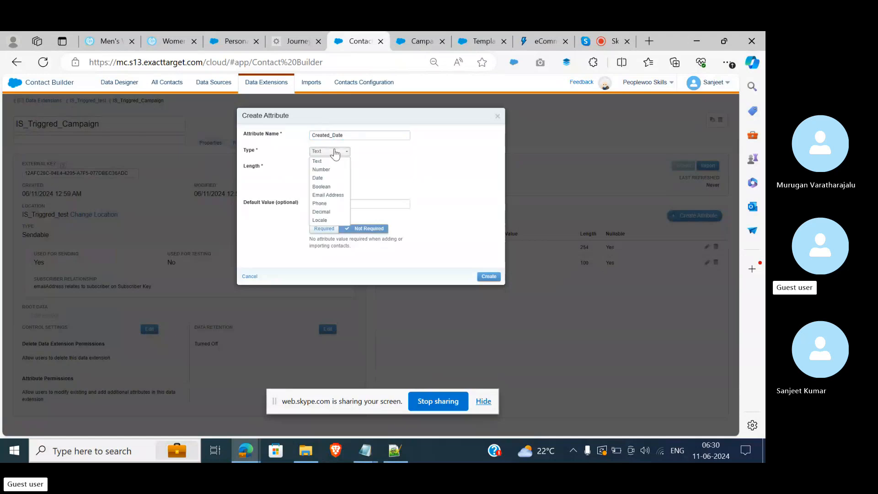
{"action": "left_click", "coordinate": [327, 178]}
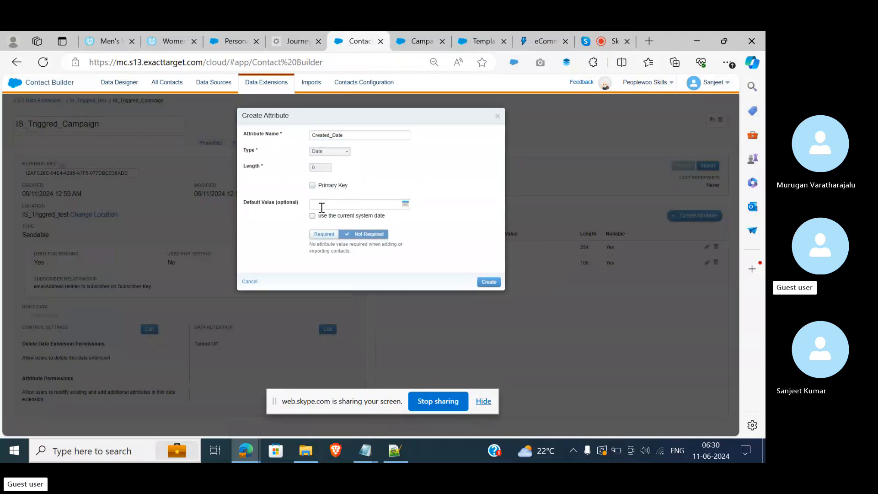
{"action": "left_click", "coordinate": [494, 285]}
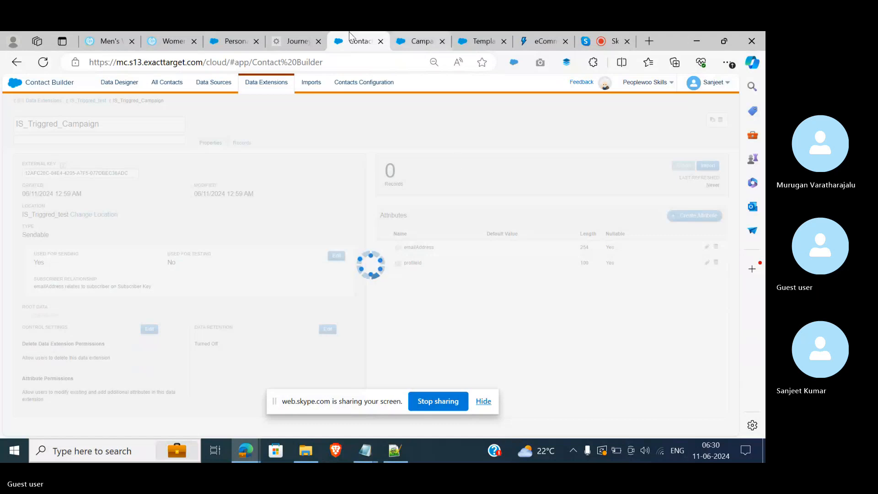
- Return to the journey and delete the 1-day wait between the entry event and the Update Contact activity
{"action": "left_click", "coordinate": [307, 33]}
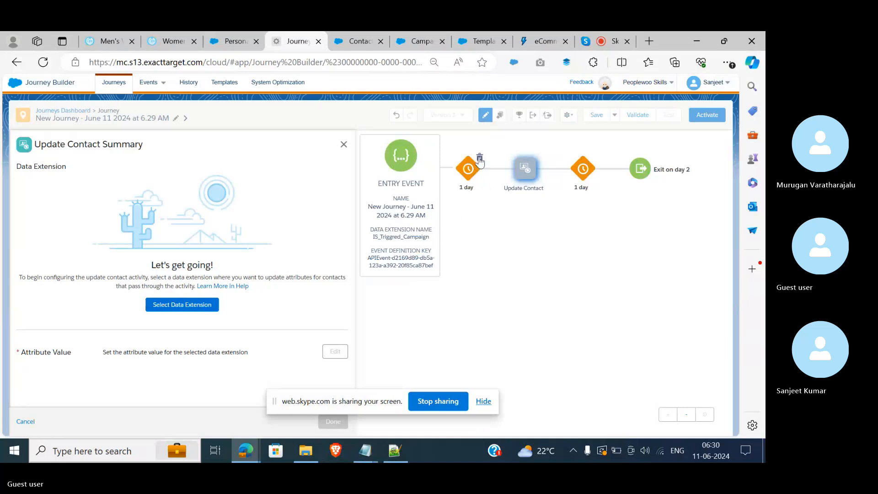
{"action": "left_click", "coordinate": [479, 159]}
{"action": "left_click", "coordinate": [553, 180]}
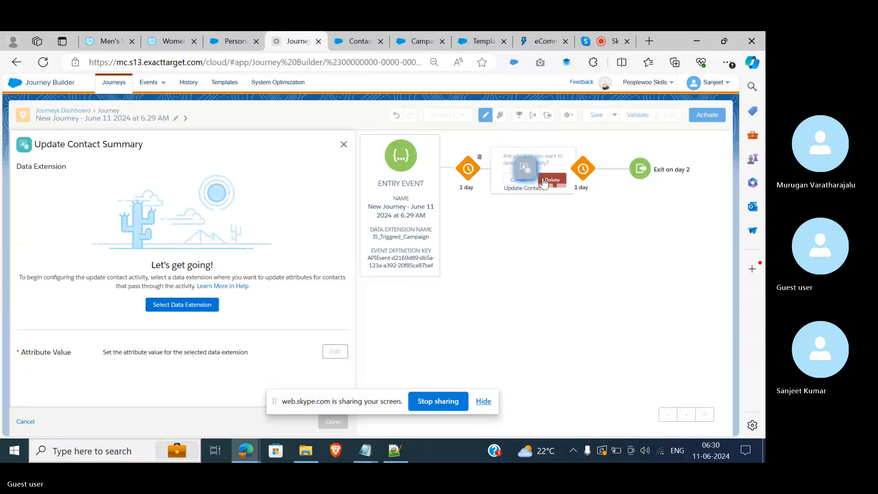
- Select IS_Triggred_Campaign from the IS_Triggred_test folder as the data extension for the Update Contact activity
{"action": "left_click", "coordinate": [196, 305]}
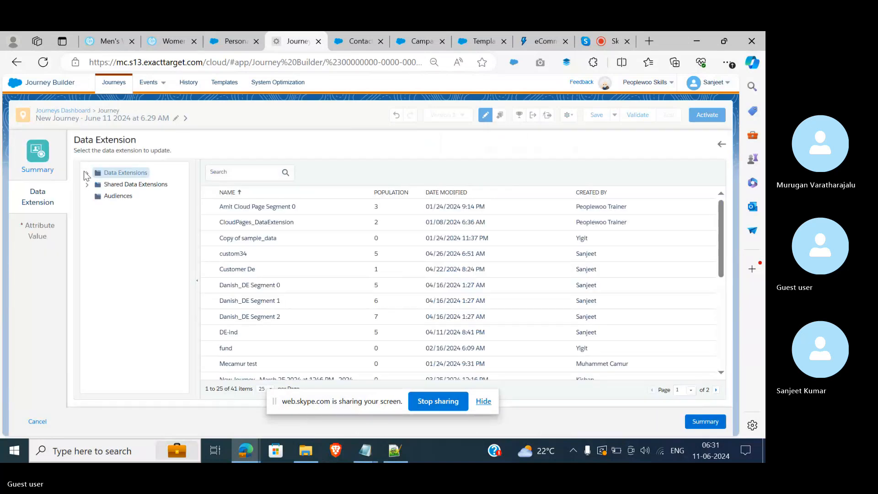
{"action": "left_click", "coordinate": [87, 175]}
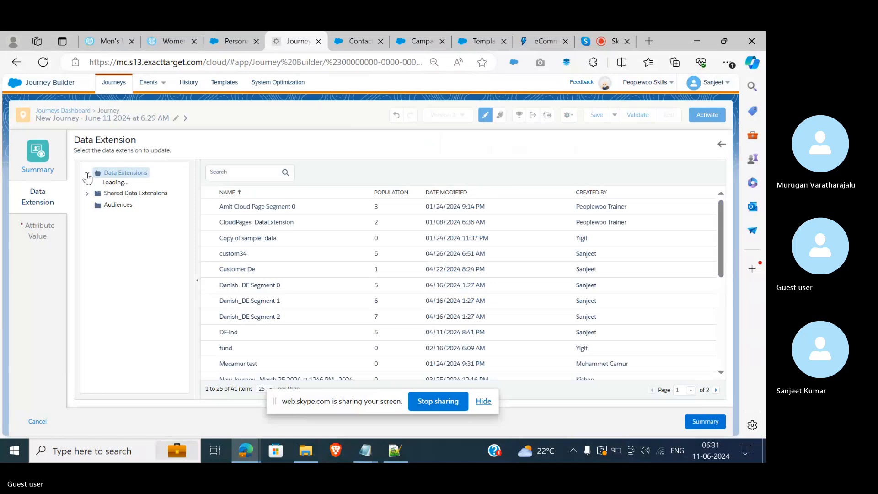
{"action": "scroll", "coordinate": [120, 370], "scroll_direction": "down", "scroll_amount": 3}
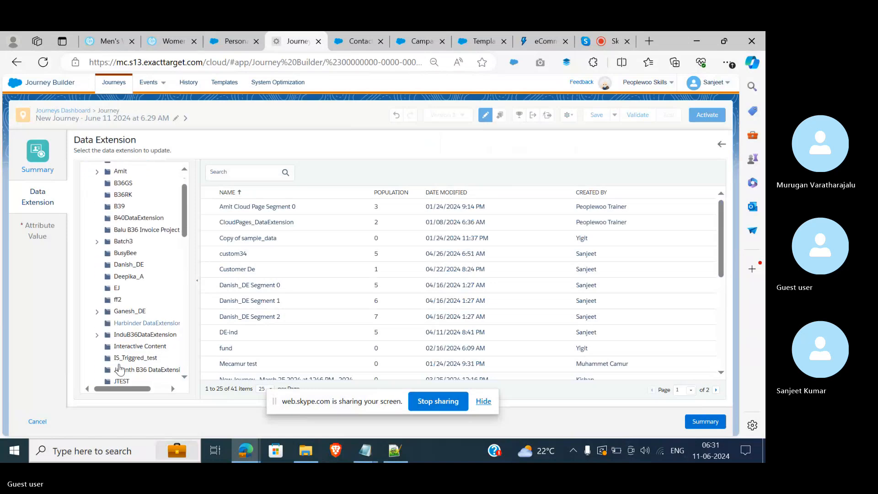
{"action": "scroll", "coordinate": [120, 370], "scroll_direction": "down", "scroll_amount": 2}
{"action": "left_click", "coordinate": [137, 334]}
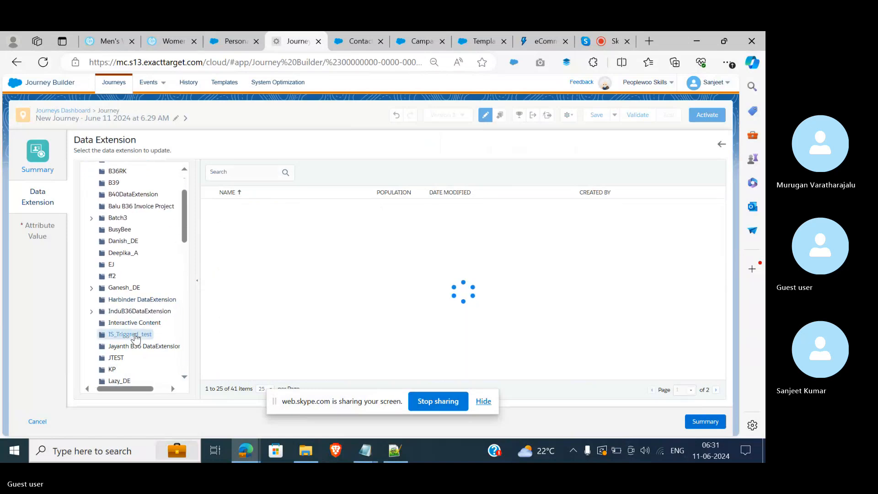
{"action": "left_click", "coordinate": [310, 209]}
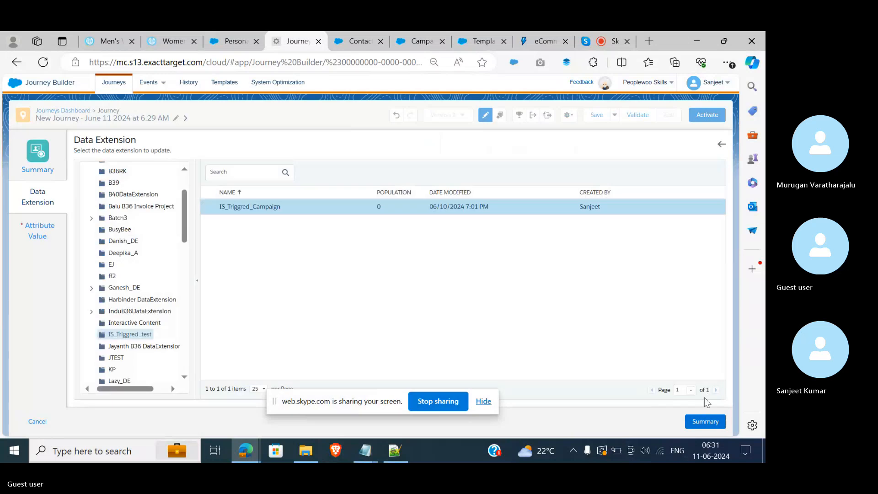
{"action": "left_click", "coordinate": [705, 421]}
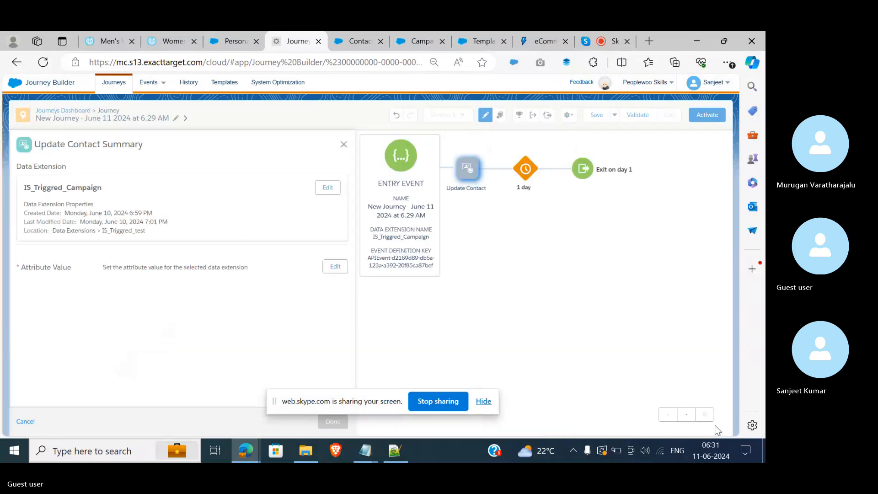
- Set the Update Contact activity's Created_Date attribute to use the current date time and finish its configuration
{"action": "left_click", "coordinate": [339, 267]}
{"action": "left_click", "coordinate": [140, 189]}
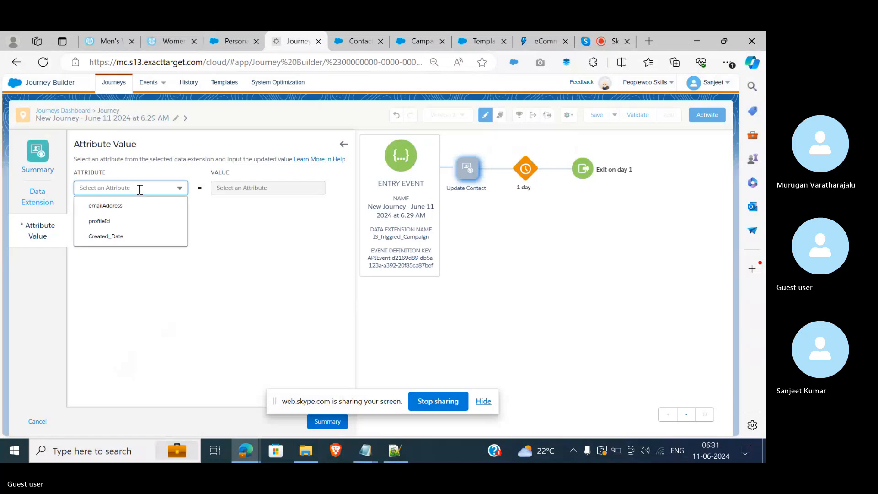
{"action": "left_click", "coordinate": [125, 235]}
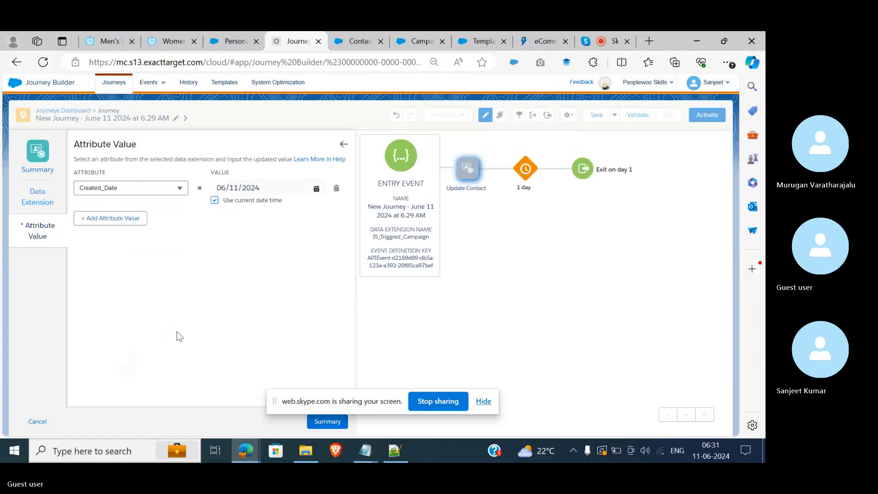
{"action": "left_click", "coordinate": [328, 421]}
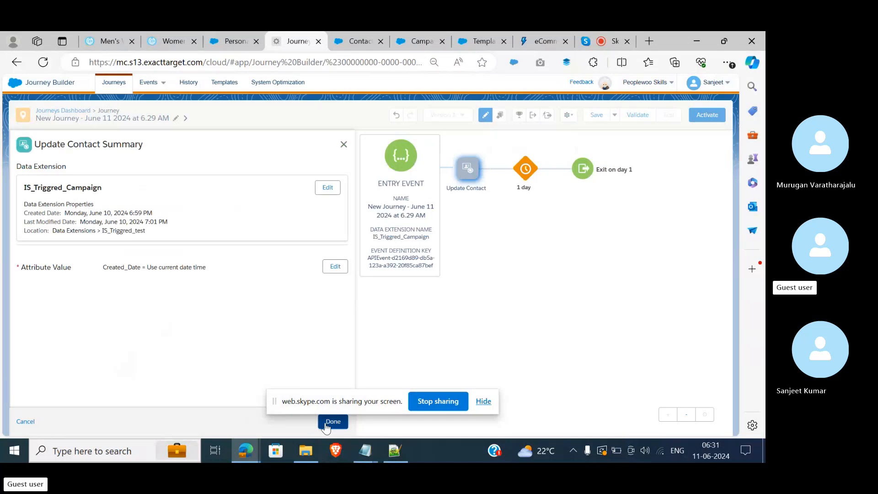
{"action": "left_click", "coordinate": [325, 424]}
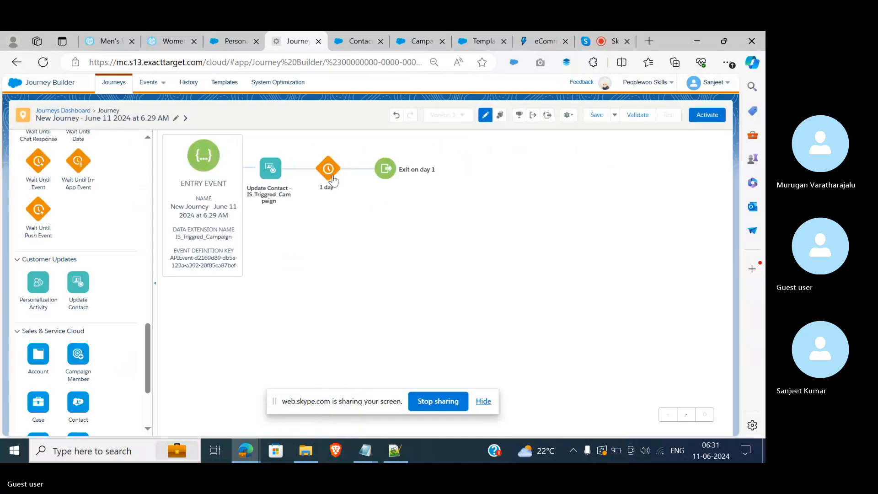
- Change the wait activity's duration to 1 minute
{"action": "left_click", "coordinate": [332, 177]}
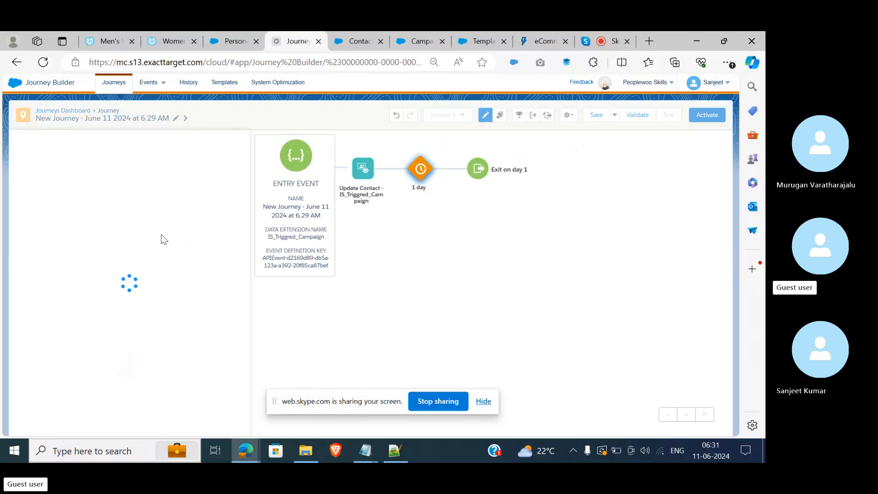
{"action": "left_click", "coordinate": [129, 187]}
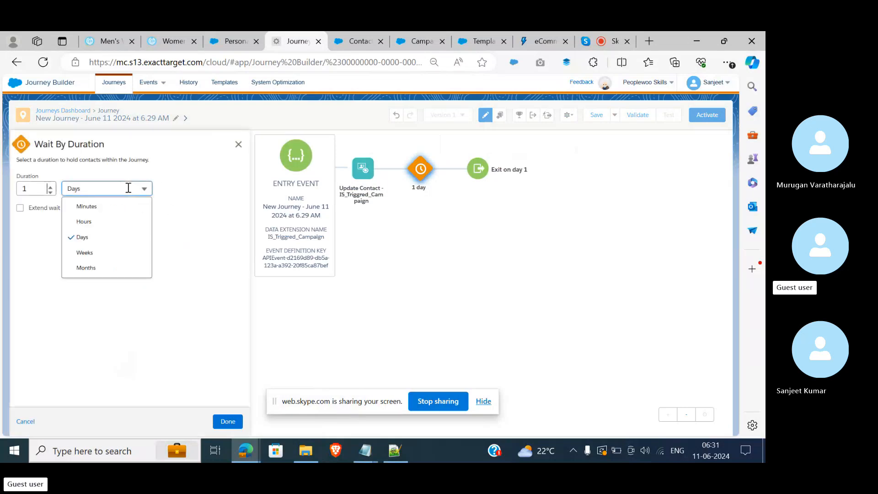
{"action": "left_click", "coordinate": [104, 212]}
{"action": "left_click", "coordinate": [227, 422]}
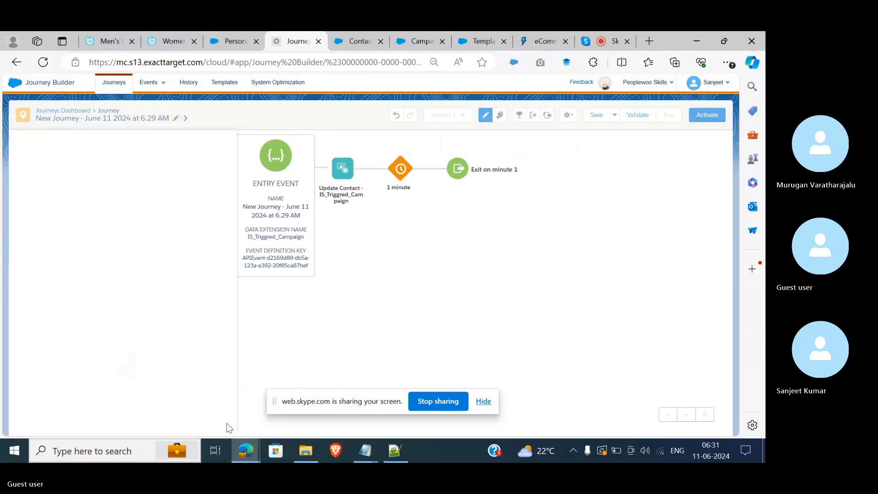
- Set the contact entry mode in the journey settings to Re-entry anytime and finish the settings
{"action": "left_click", "coordinate": [569, 115]}
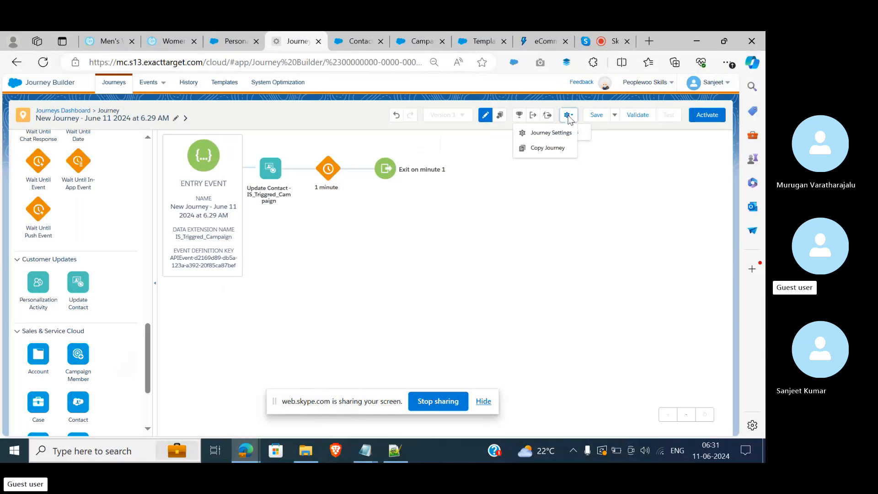
{"action": "left_click", "coordinate": [565, 133]}
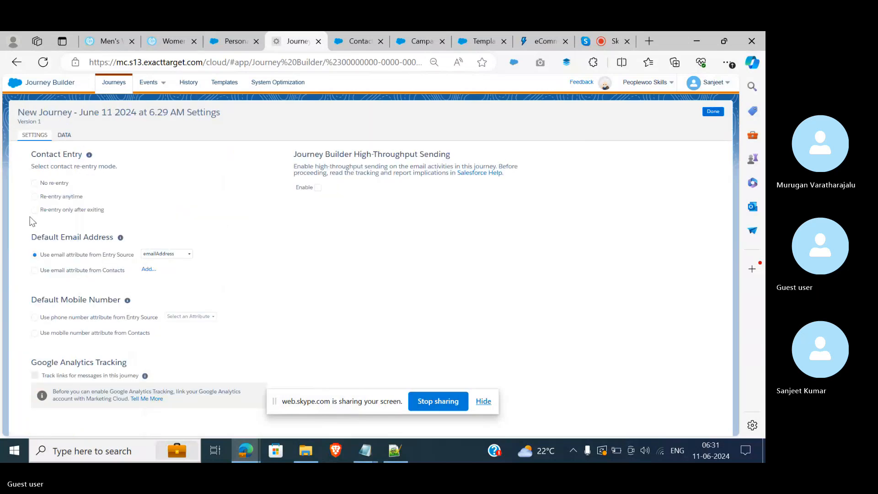
{"action": "left_click", "coordinate": [39, 202]}
{"action": "left_click", "coordinate": [713, 112]}
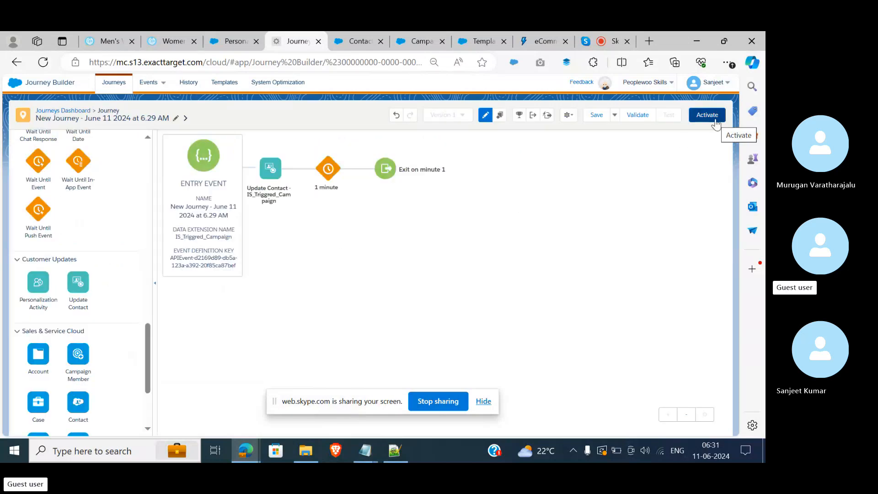
- Save the journey, rename it as IS_Triggred_Journey and save it again under the new name
{"action": "left_click", "coordinate": [596, 117]}
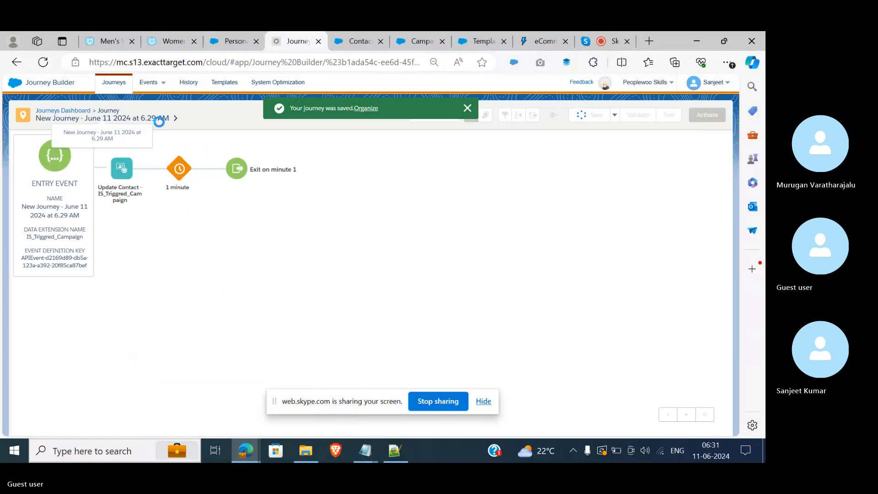
{"action": "left_click", "coordinate": [468, 109]}
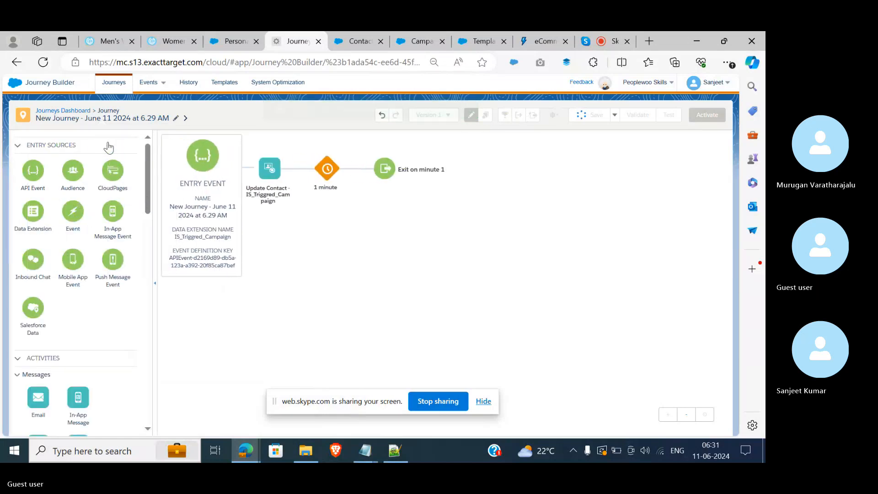
{"action": "left_click", "coordinate": [150, 119]}
{"action": "key", "text": "BackSpace"}
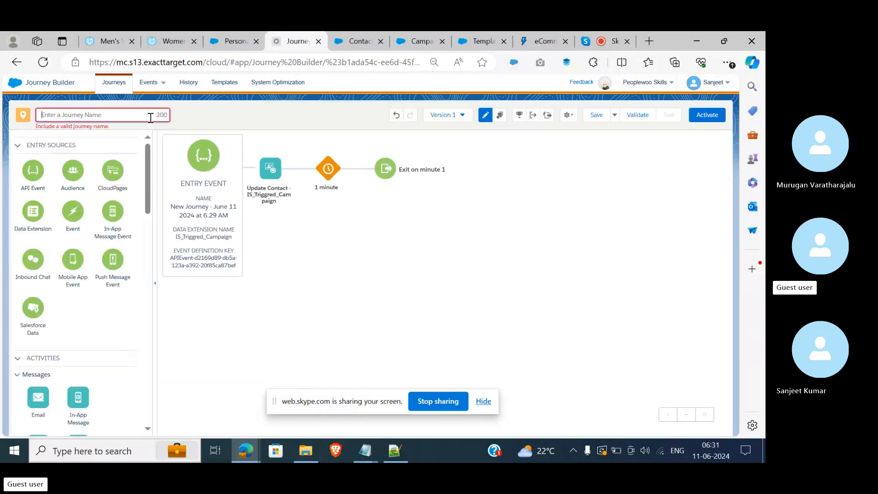
{"action": "type", "text": "IS_Triggred_"}
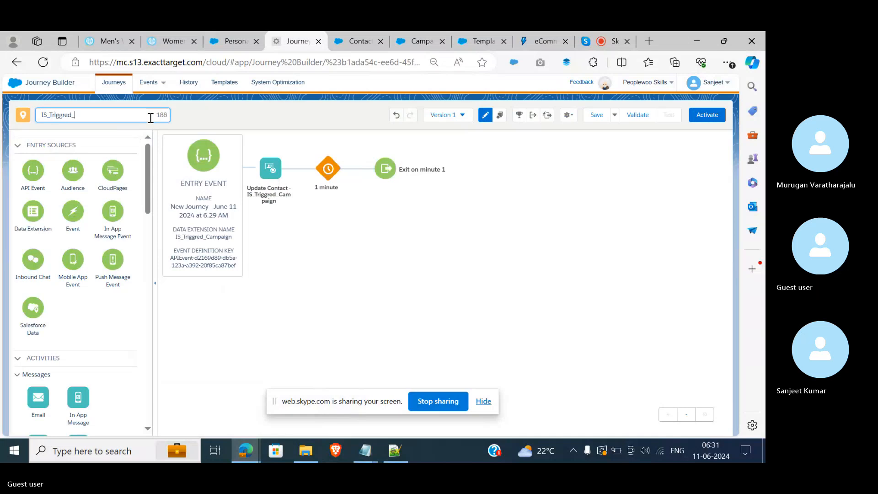
{"action": "type", "text": "y"}
{"action": "left_click", "coordinate": [322, 302]}
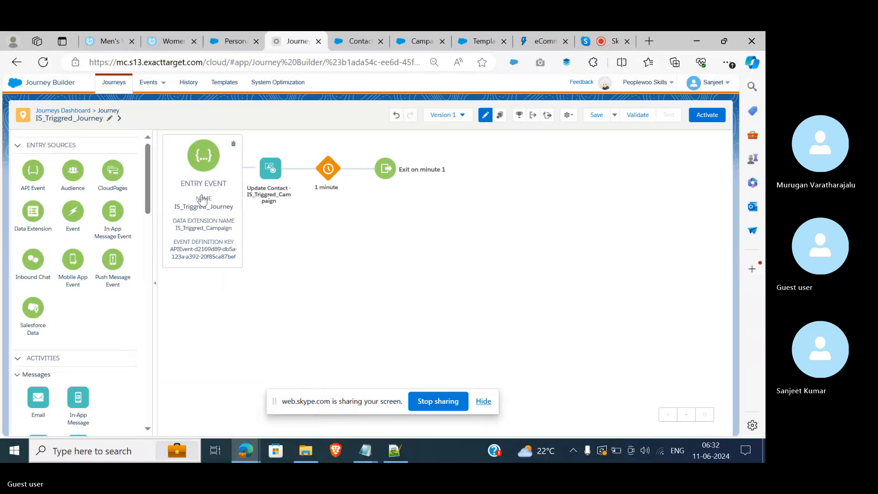
{"action": "left_click", "coordinate": [596, 117]}
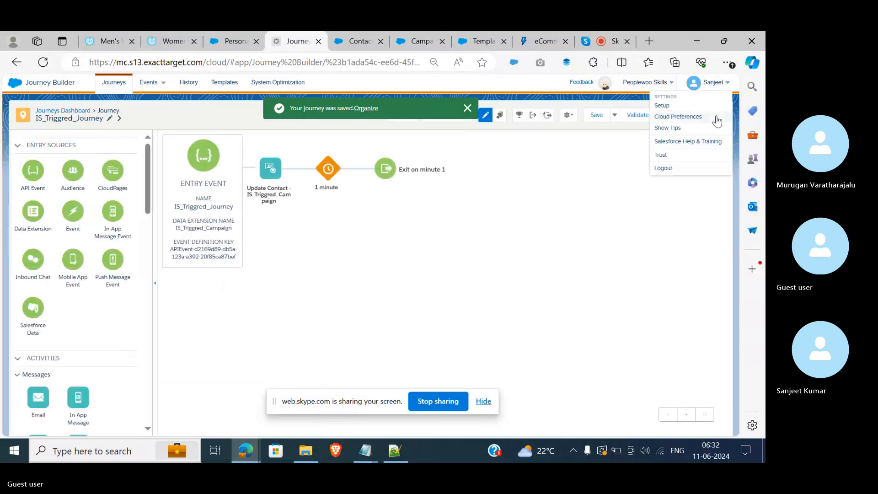
- Activate IS_Triggred_Journey without resolving the validation recommendation, confirming the activation
{"action": "left_click", "coordinate": [717, 115]}
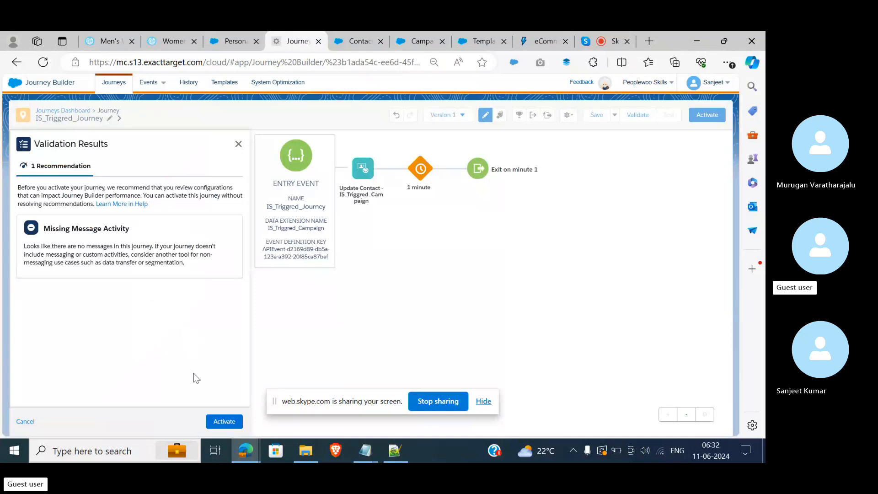
{"action": "left_click", "coordinate": [218, 426]}
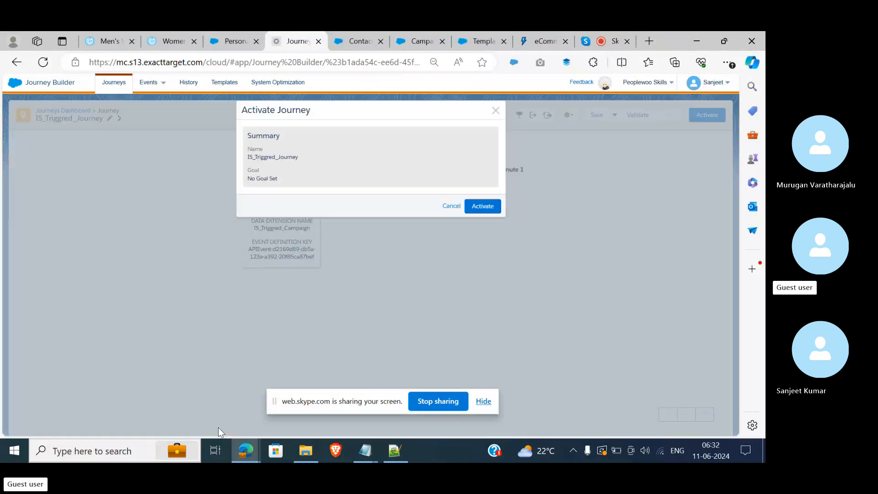
{"action": "left_click", "coordinate": [481, 206]}
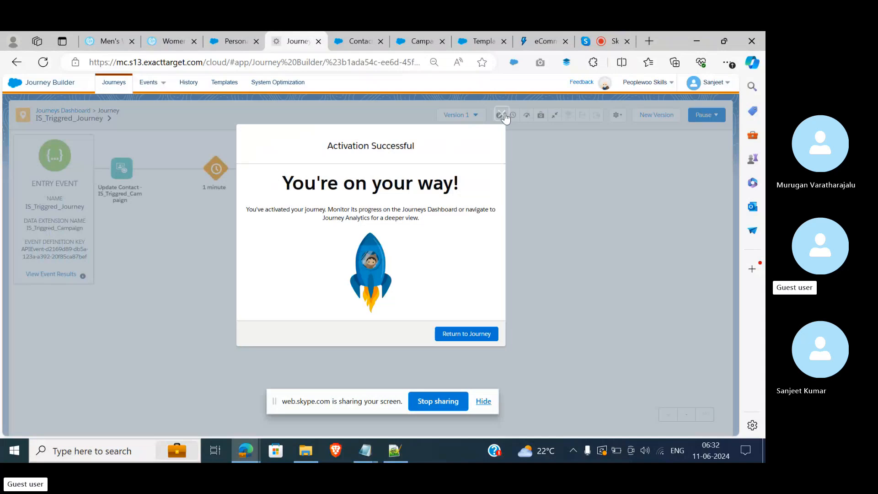
{"action": "left_click", "coordinate": [501, 114]}
- Switch to the open triggered campaign in Personalization and save its user attribute settings
{"action": "left_click", "coordinate": [235, 32]}
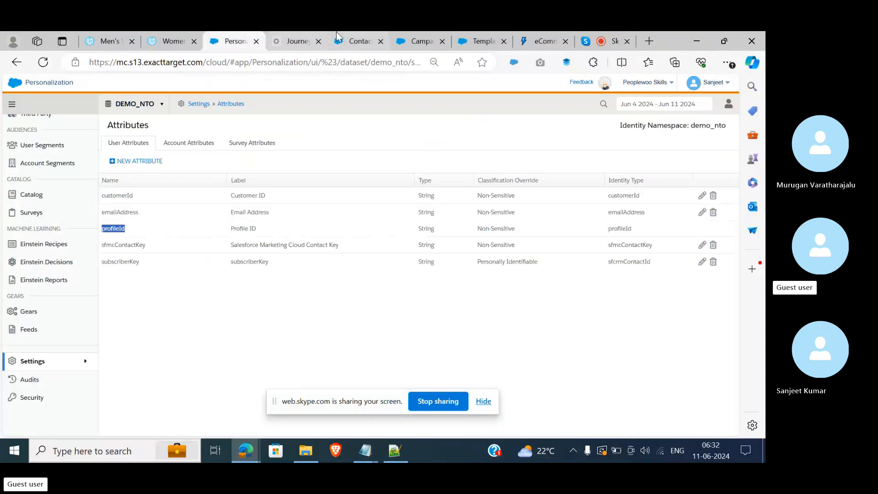
{"action": "left_click", "coordinate": [361, 33]}
{"action": "left_click", "coordinate": [418, 33]}
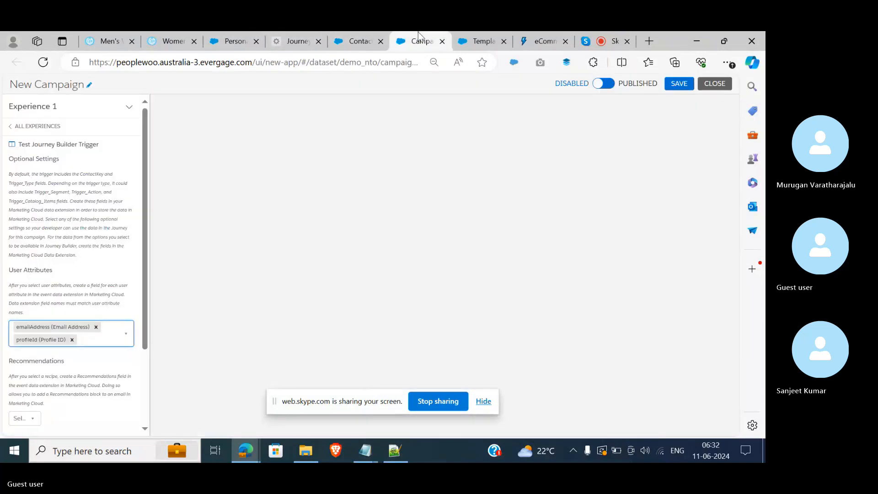
{"action": "left_click", "coordinate": [678, 84]}
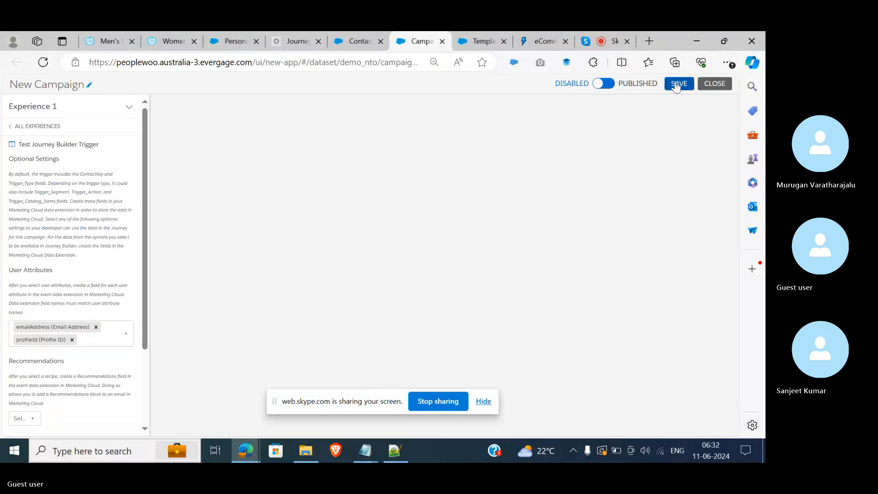
- Return to the campaign's overview of all experiences and rename the campaign as Triggred Campaign
{"action": "left_click", "coordinate": [11, 126]}
{"action": "left_click", "coordinate": [30, 86]}
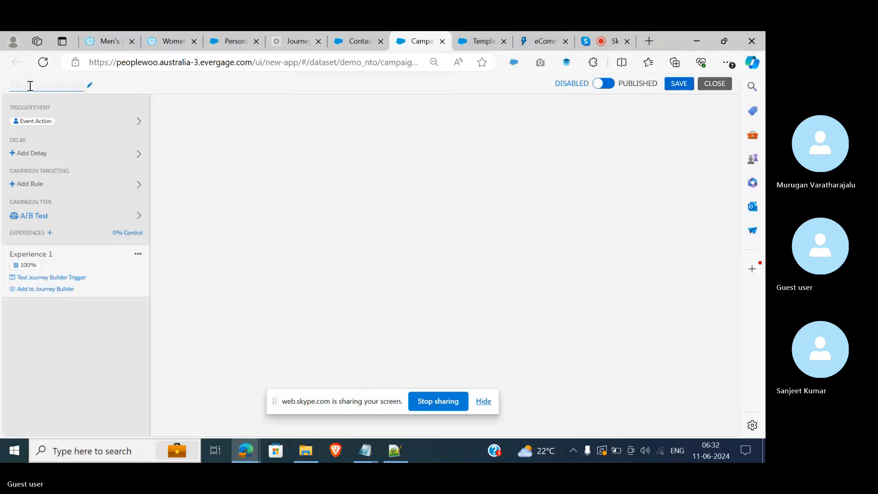
{"action": "key", "text": "BackSpace"}
{"action": "key", "text": "BackSpace"}
{"action": "key", "text": "BackSpace"}
{"action": "type", "text": "Triggred"}
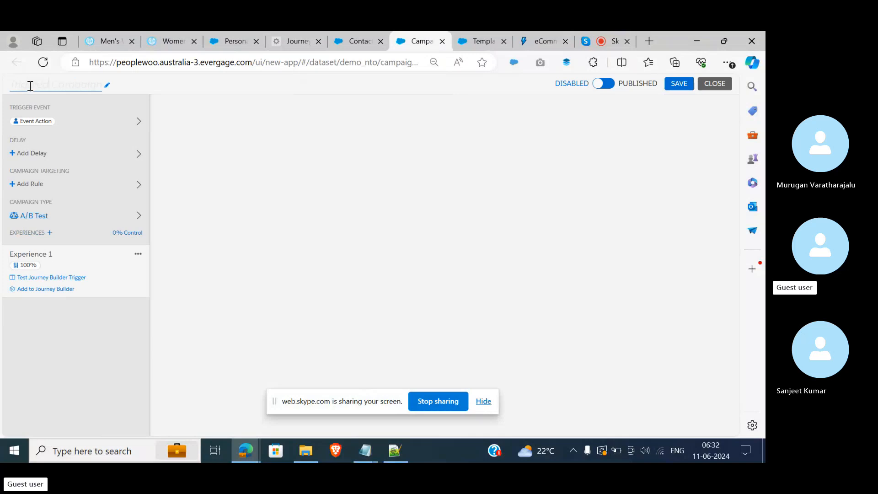
{"action": "left_click", "coordinate": [241, 208]}
- Set Experience 1's journey action to Running Journey Entry Sources, API event IS_Triggred_Journey and contact key emailAddress (Email Address)
{"action": "left_click", "coordinate": [62, 278]}
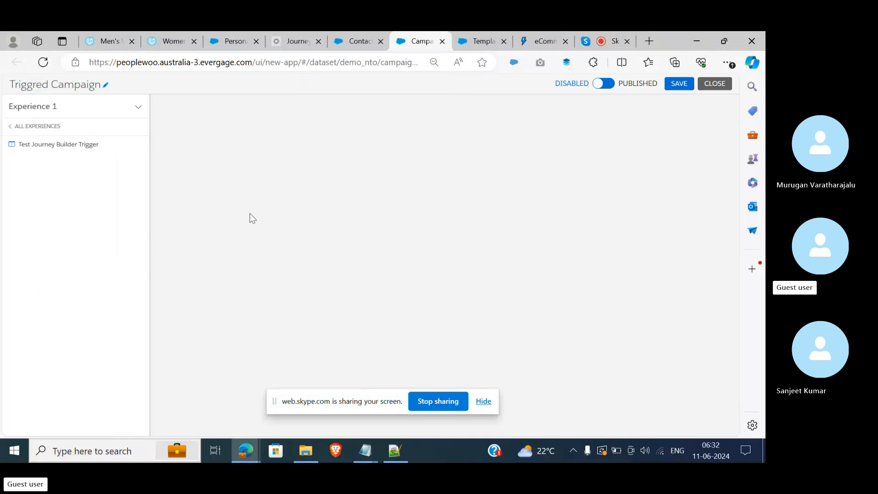
{"action": "left_click", "coordinate": [11, 127]}
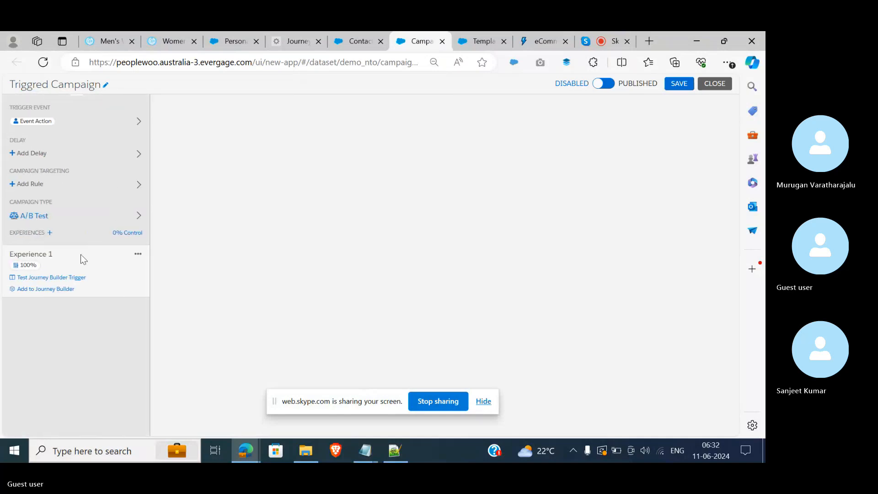
{"action": "left_click", "coordinate": [60, 289]}
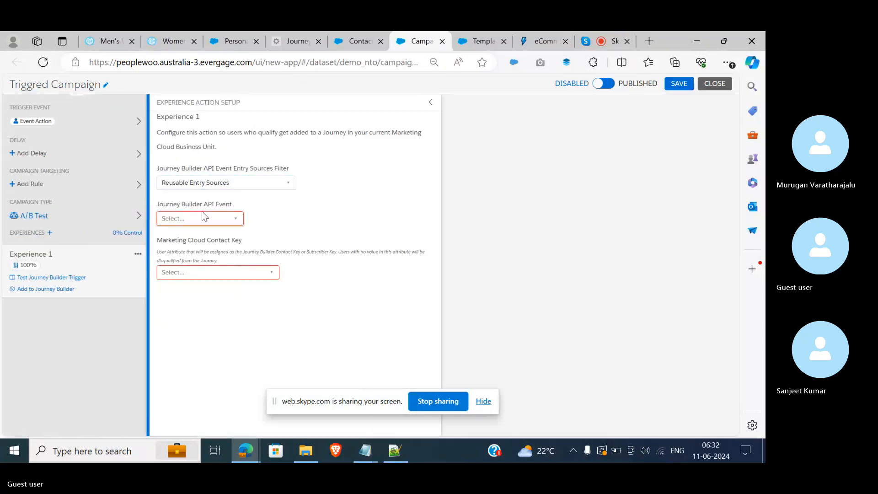
{"action": "left_click", "coordinate": [227, 183]}
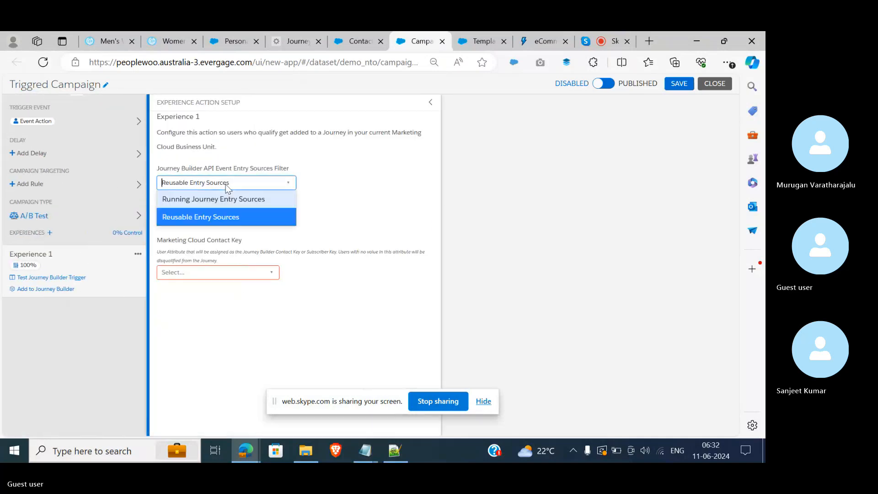
{"action": "left_click", "coordinate": [218, 209]}
{"action": "left_click", "coordinate": [200, 220]}
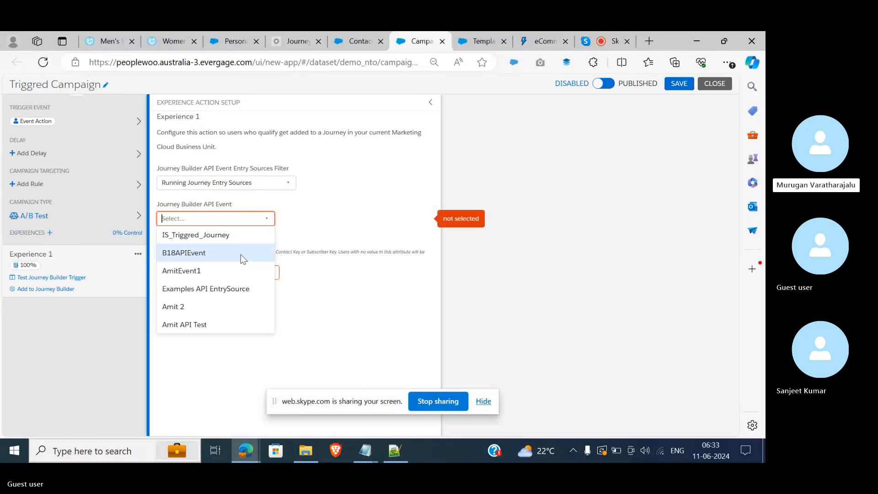
{"action": "left_click", "coordinate": [215, 235]}
{"action": "left_click", "coordinate": [207, 273]}
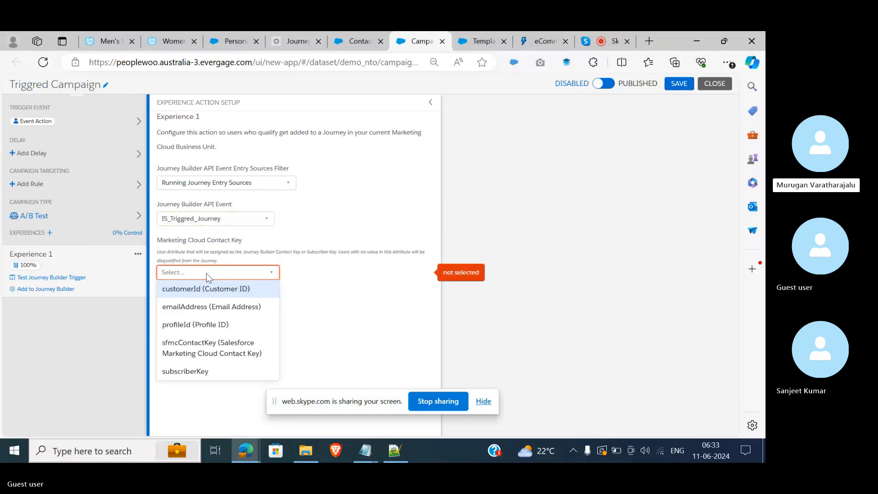
{"action": "left_click", "coordinate": [210, 309]}
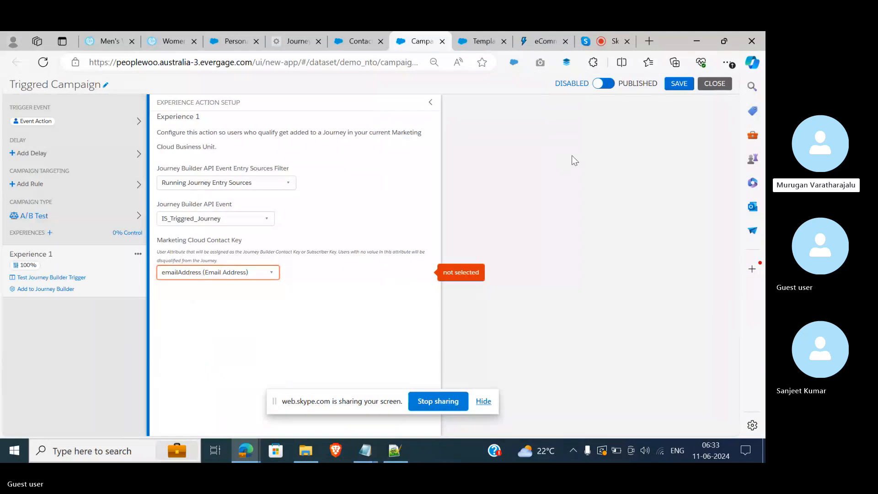
- Save the Triggred Campaign and set its status to Published
{"action": "left_click", "coordinate": [681, 84]}
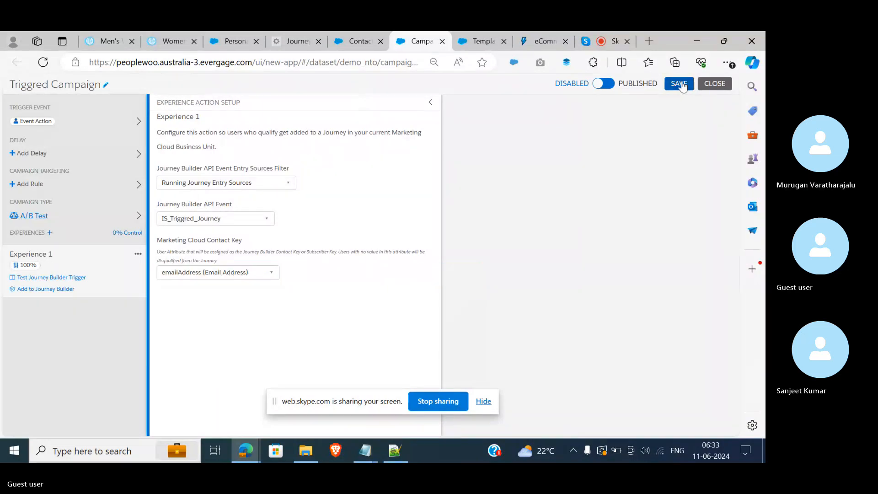
{"action": "left_click", "coordinate": [610, 85]}
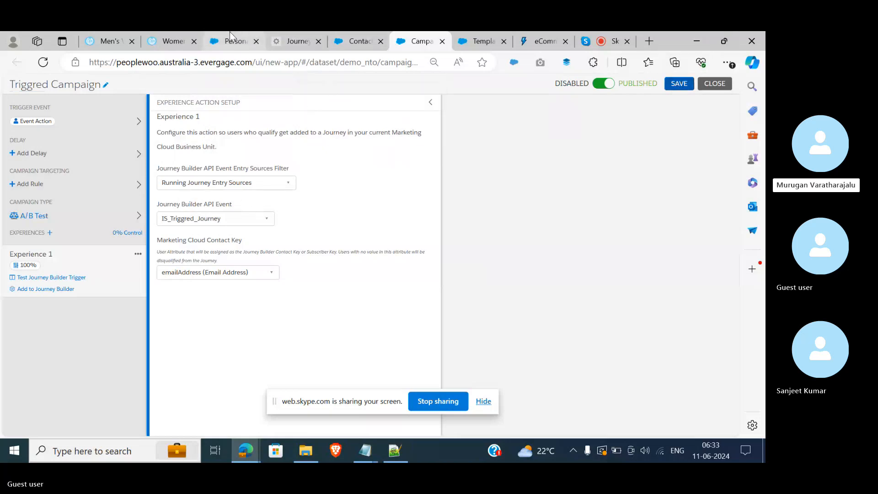
- Visit the Northern Trail Outfitters homepage from the product page to fire the campaign's trigger event, and return to the journey
{"action": "left_click", "coordinate": [165, 41]}
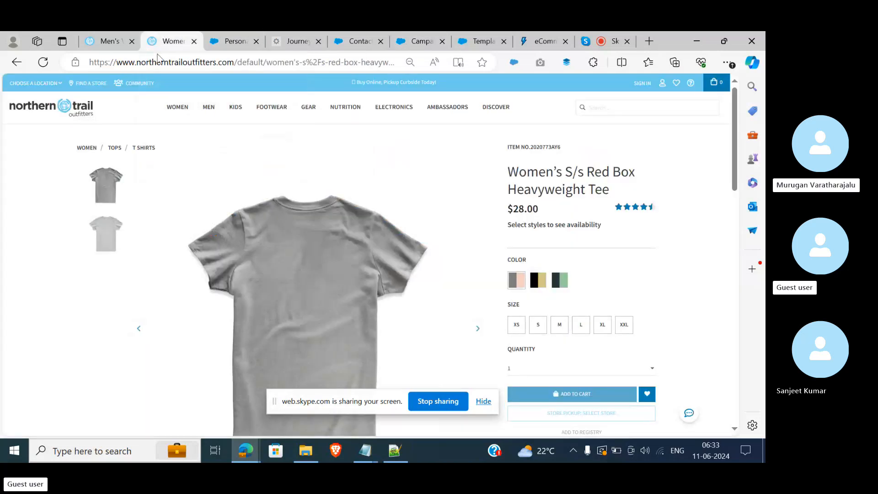
{"action": "left_click", "coordinate": [62, 110]}
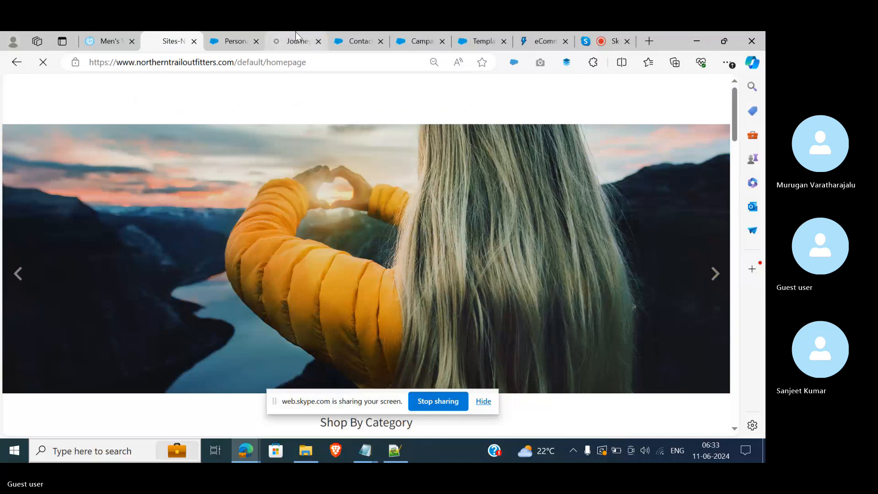
{"action": "left_click", "coordinate": [296, 37]}
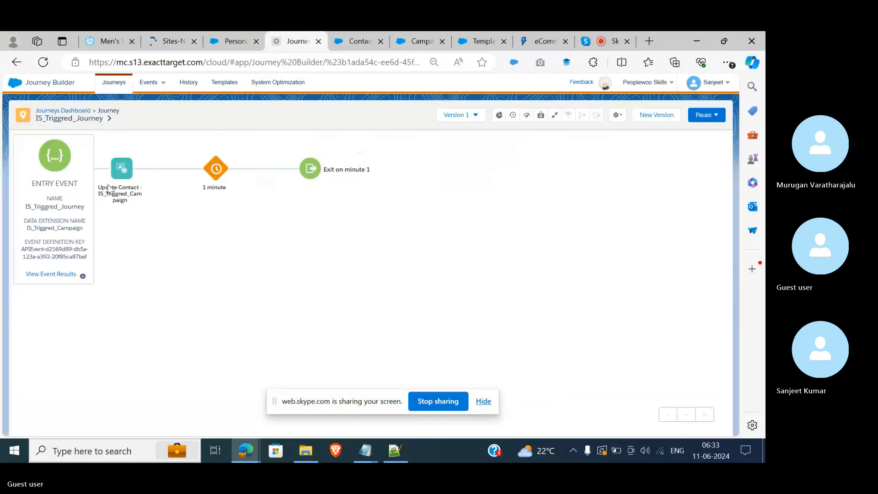
- View the Event Stream report in Personalization and examine the details of the latest Homepage event
{"action": "left_click", "coordinate": [233, 41]}
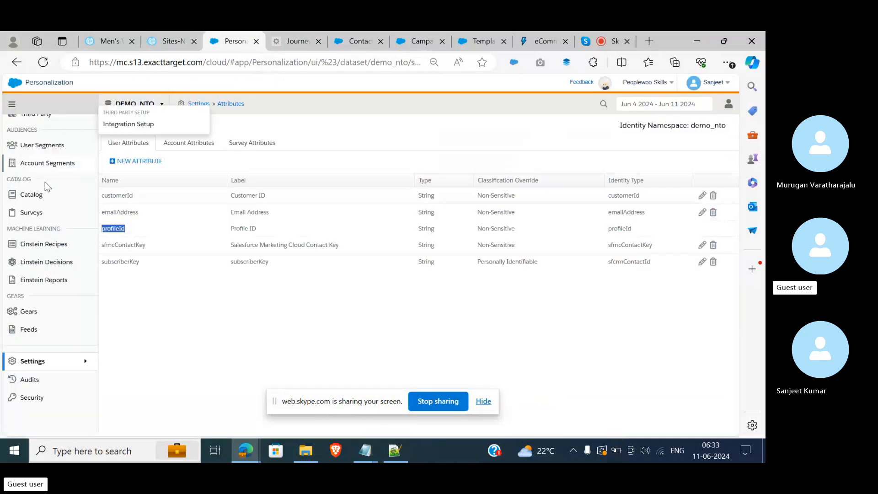
{"action": "scroll", "coordinate": [44, 194], "scroll_direction": "up", "scroll_amount": 3}
{"action": "mouse_move", "coordinate": [43, 131]}
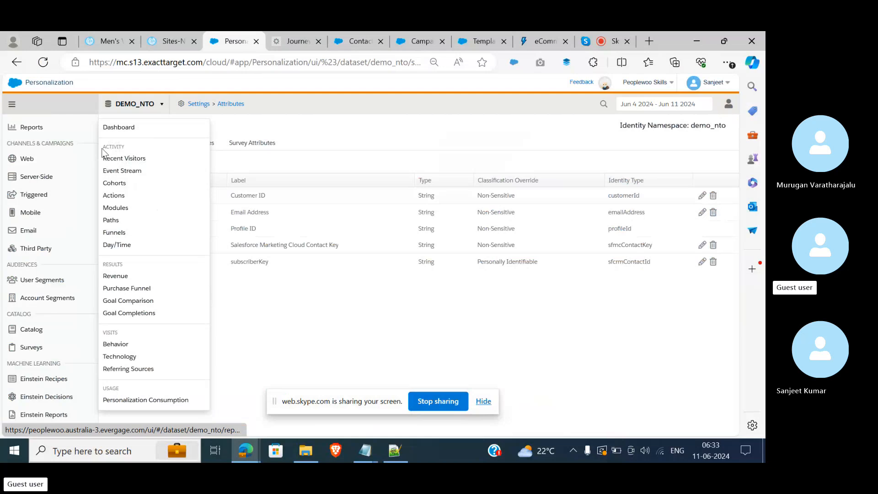
{"action": "left_click", "coordinate": [122, 161]}
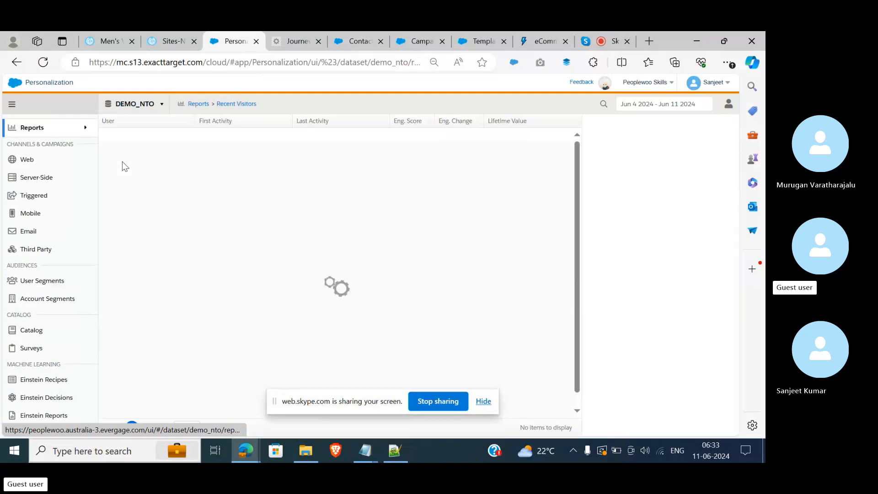
{"action": "mouse_move", "coordinate": [59, 130]}
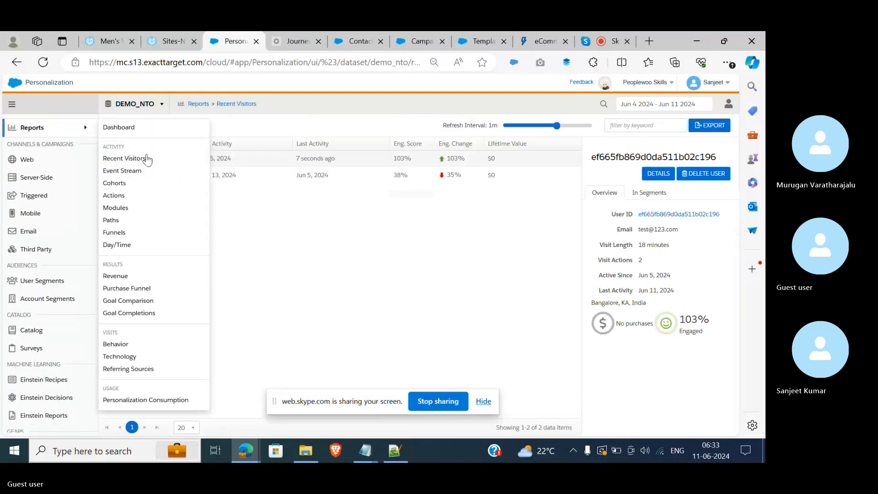
{"action": "left_click", "coordinate": [122, 171]}
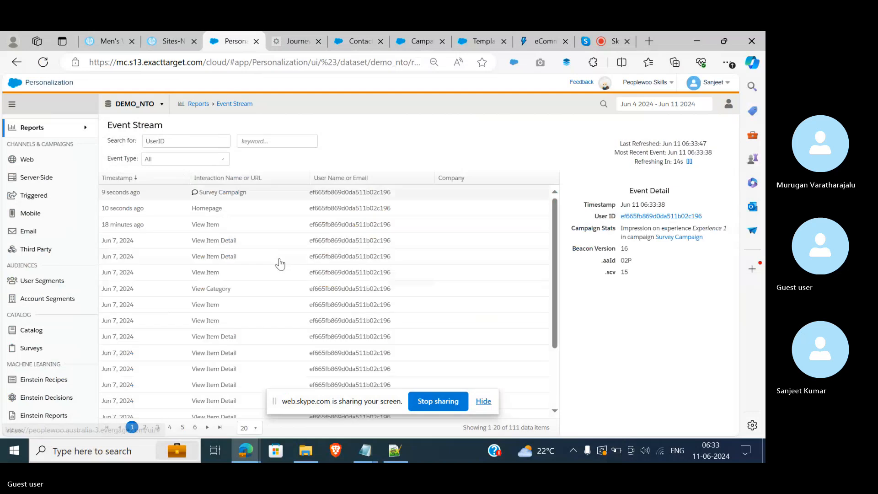
{"action": "left_click", "coordinate": [242, 210]}
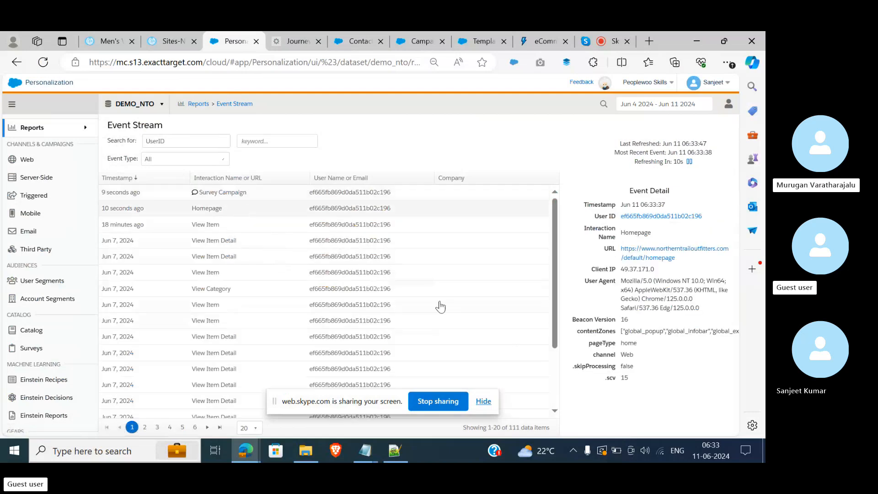
- Open the profile of the user behind the Homepage event and check their event stream for the campaign trigger
{"action": "left_click", "coordinate": [639, 217]}
{"action": "scroll", "coordinate": [307, 274], "scroll_direction": "down", "scroll_amount": 2}
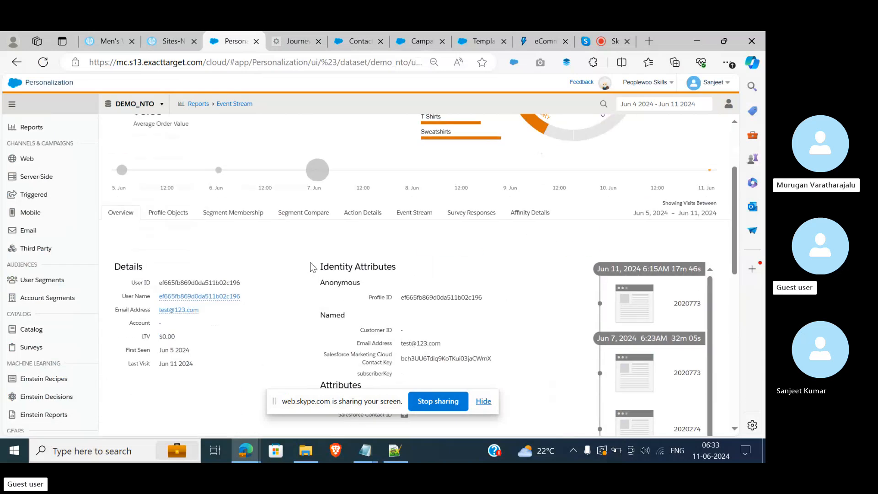
{"action": "left_click", "coordinate": [413, 215]}
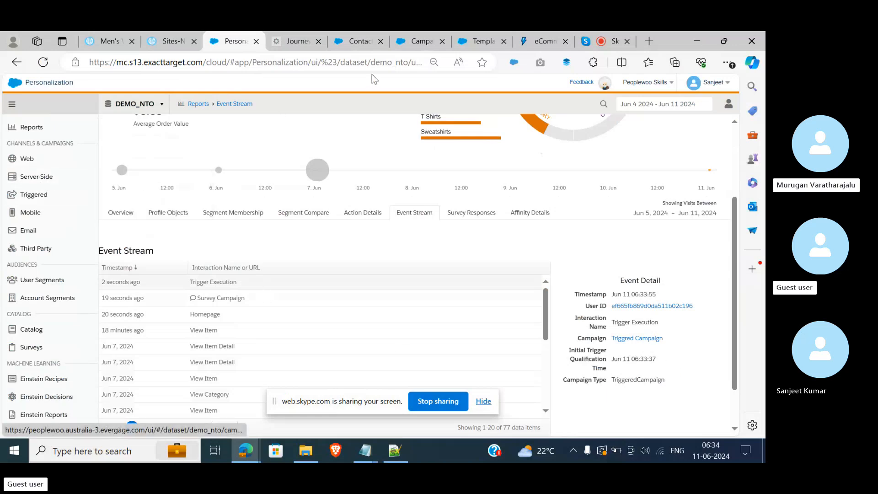
- View the records of the IS_Triggred_Campaign data extension and select the stored contact's profileId value
{"action": "left_click", "coordinate": [351, 36]}
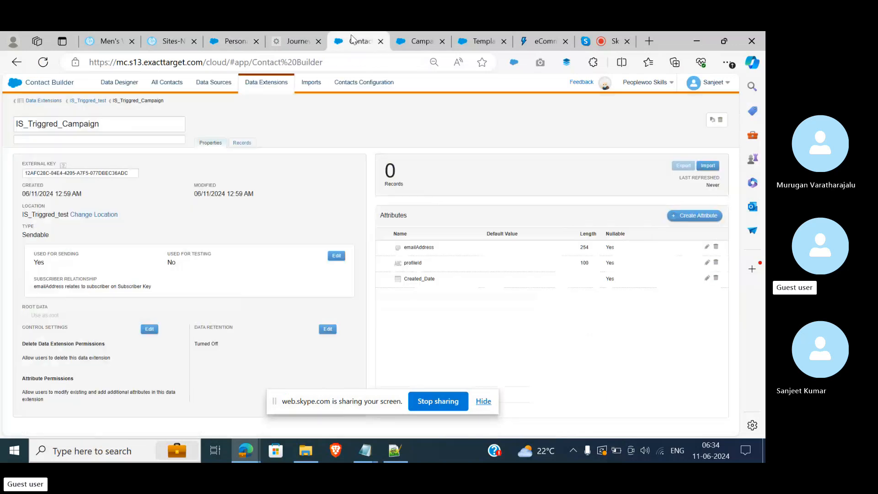
{"action": "left_click", "coordinate": [238, 145]}
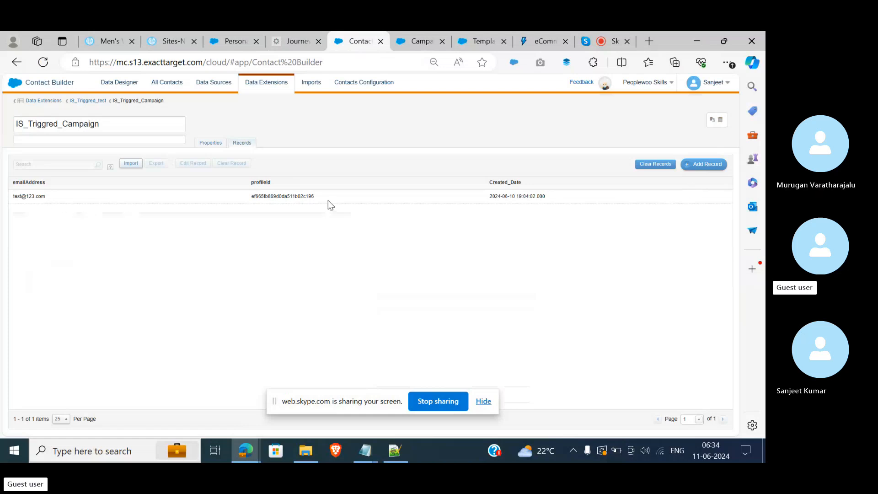
{"action": "double_click", "coordinate": [299, 197]}
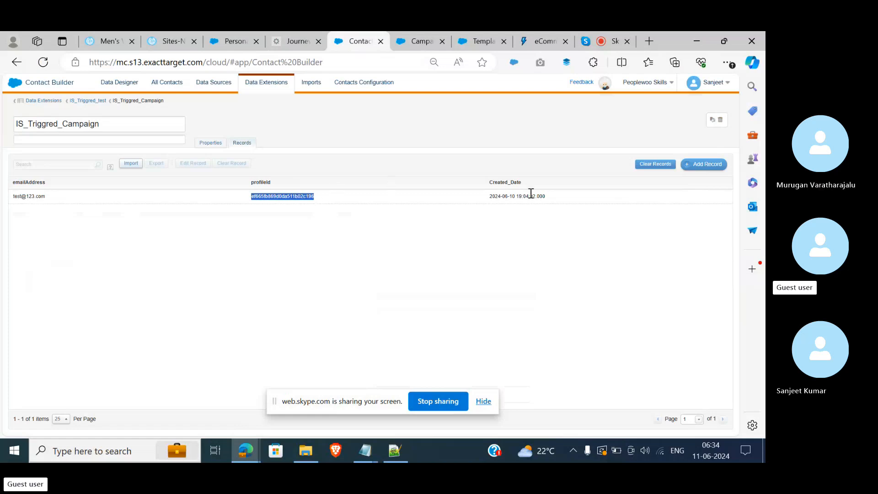
- Check the entry event results of the IS_Triggred_Journey journey, and close the results
{"action": "left_click", "coordinate": [303, 33]}
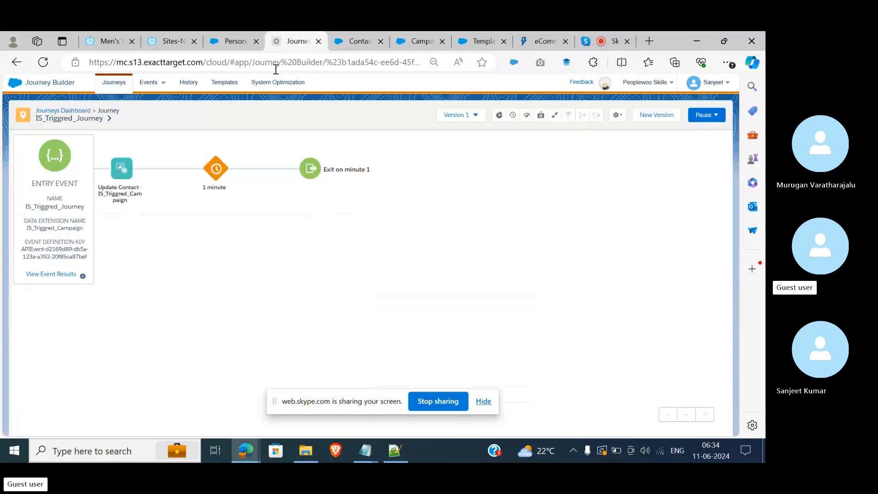
{"action": "left_click", "coordinate": [60, 274]}
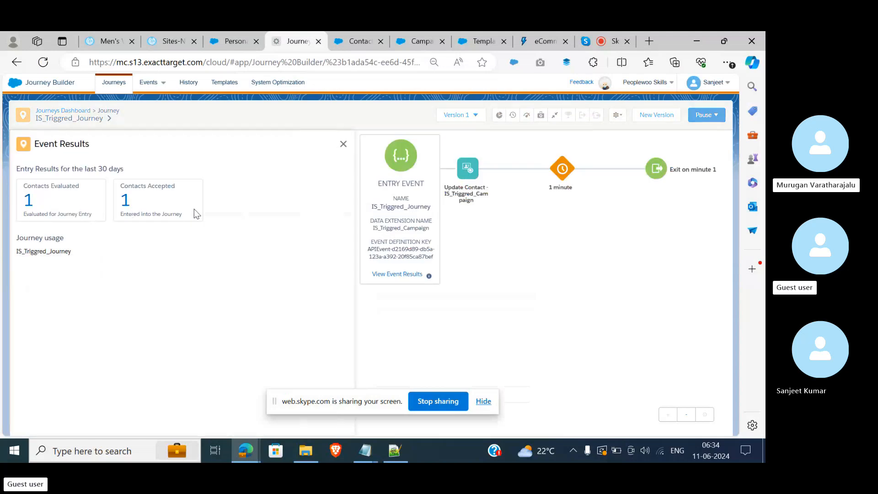
{"action": "left_click", "coordinate": [344, 145]}
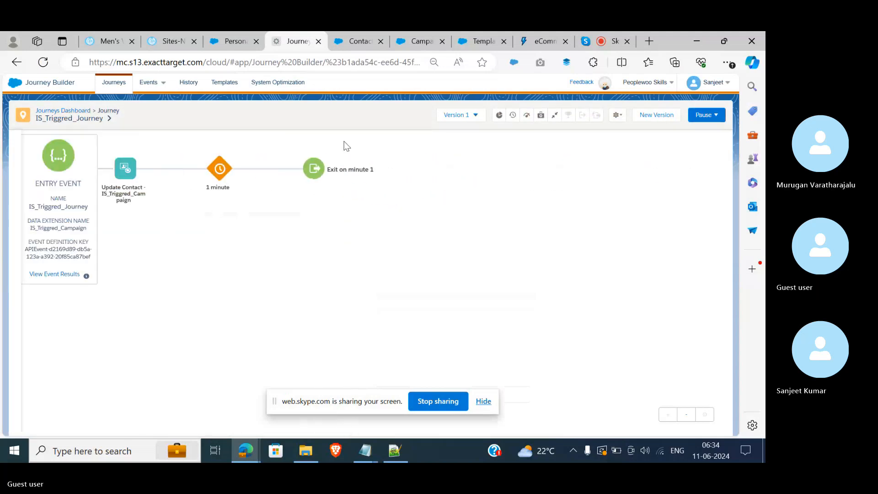
- Find the stored profile ID in the user's Personalization event stream page, and return to the data extension records
{"action": "left_click", "coordinate": [229, 41]}
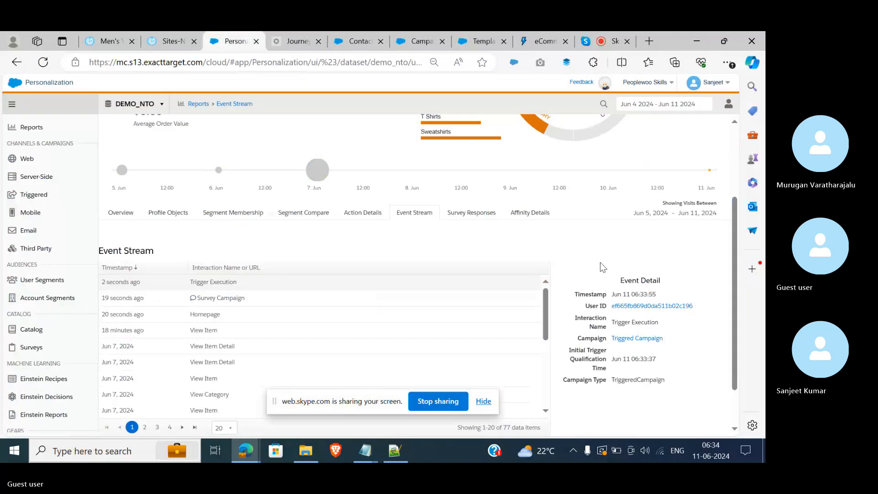
{"action": "key", "text": "ctrl+f"}
{"action": "type", "text": "ef665fb869d0da511b02c196"}
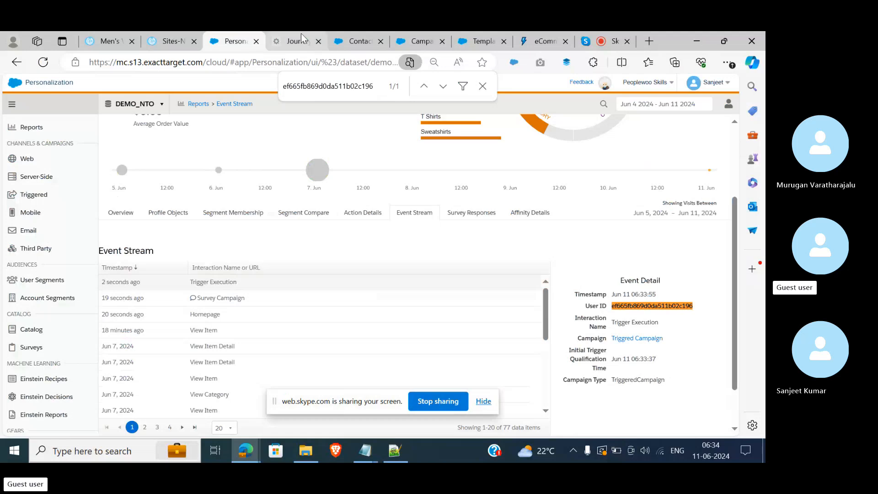
{"action": "left_click", "coordinate": [359, 41]}
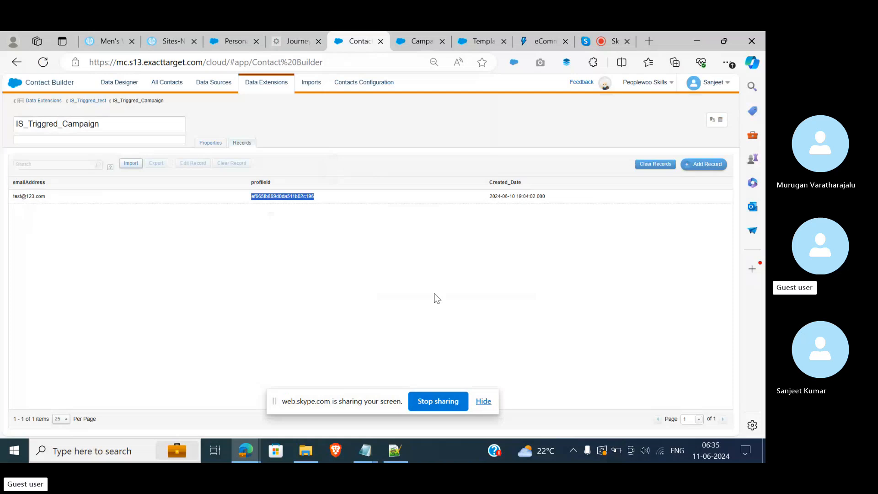
- Change the trigger event of the Triggred Campaign from Event Action to Cart Abandonment and review its setup options
{"action": "left_click", "coordinate": [416, 40]}
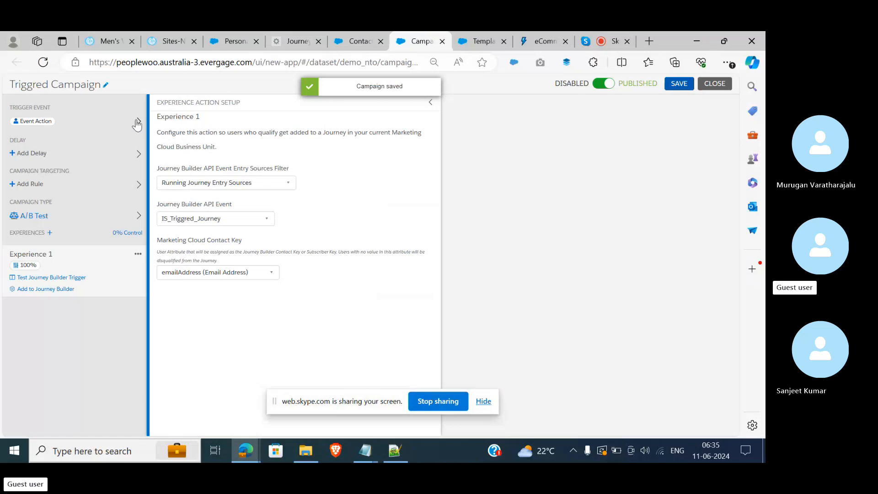
{"action": "left_click", "coordinate": [102, 116]}
{"action": "left_click", "coordinate": [255, 135]}
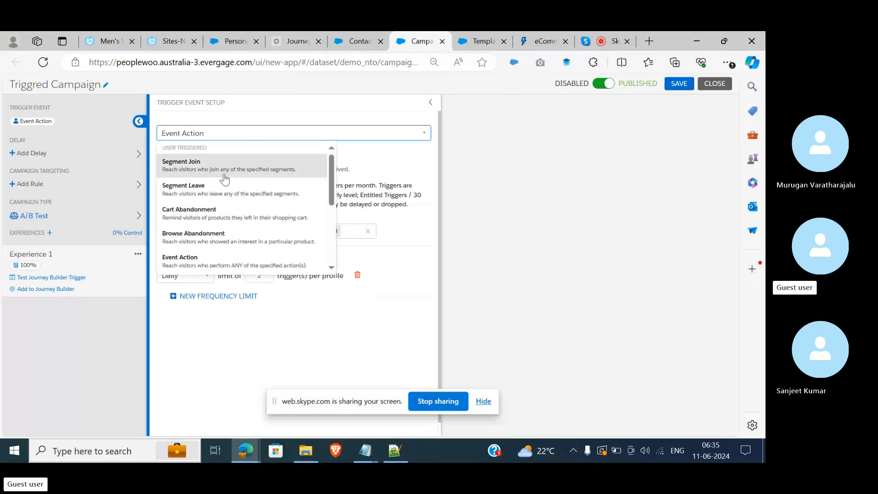
{"action": "scroll", "coordinate": [219, 210], "scroll_direction": "down", "scroll_amount": 1}
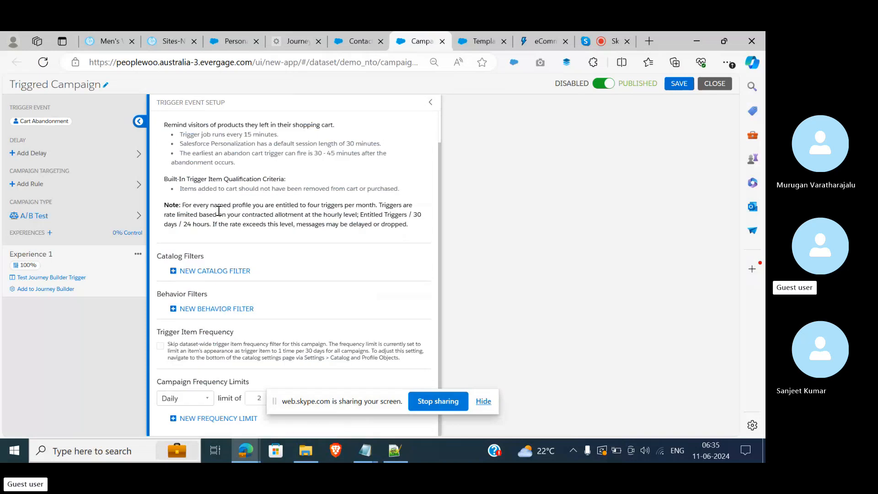
- Examine the optional settings, user attributes and recommendations of Experience 1's Test Journey Builder Trigger, and return to all experiences
{"action": "left_click", "coordinate": [65, 277]}
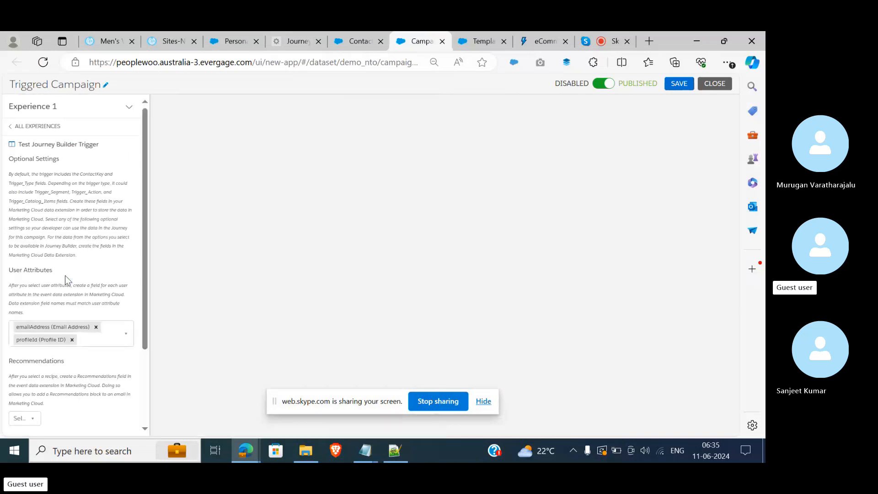
{"action": "scroll", "coordinate": [72, 215], "scroll_direction": "down", "scroll_amount": 3}
{"action": "scroll", "coordinate": [71, 220], "scroll_direction": "down", "scroll_amount": 1}
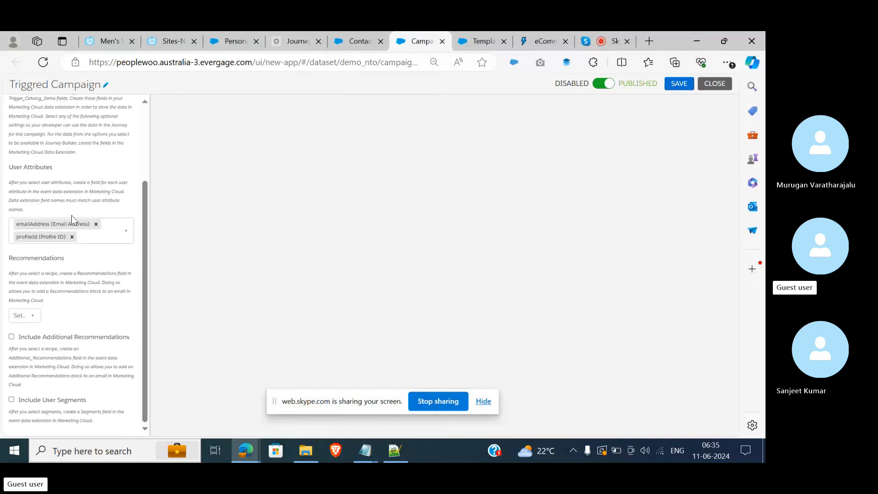
{"action": "scroll", "coordinate": [72, 215], "scroll_direction": "up", "scroll_amount": 5}
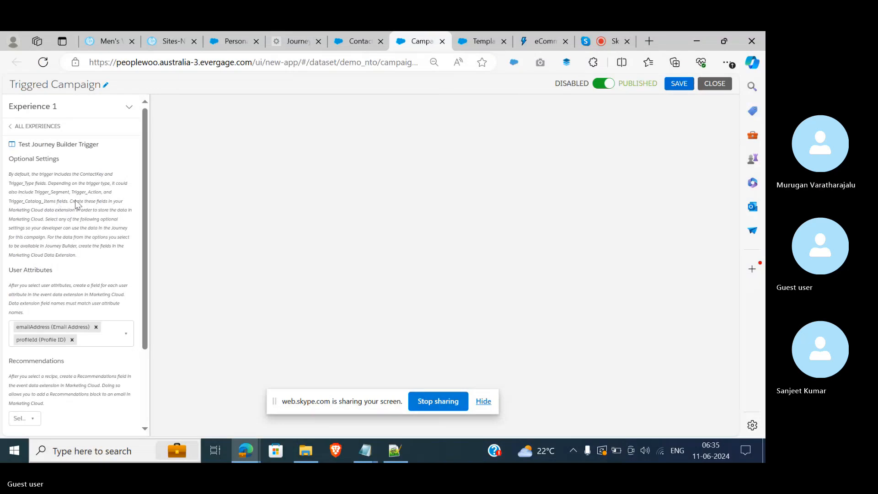
{"action": "scroll", "coordinate": [81, 262], "scroll_direction": "down", "scroll_amount": 2}
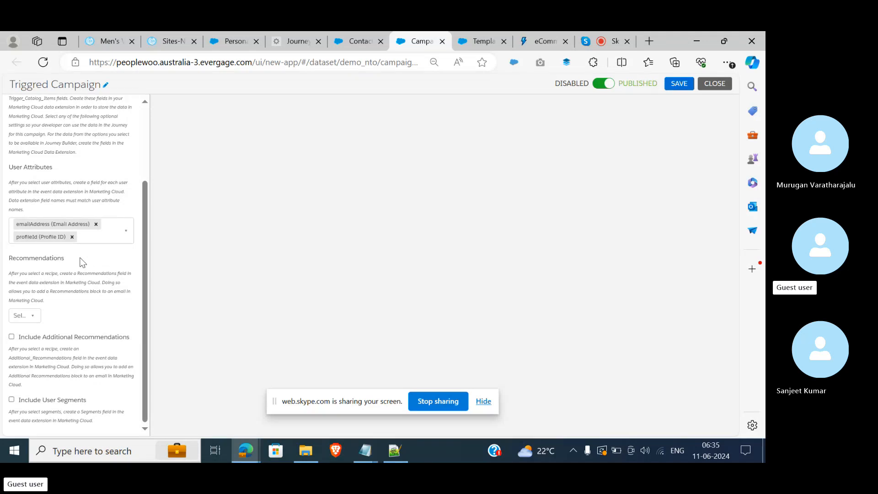
{"action": "scroll", "coordinate": [82, 262], "scroll_direction": "up", "scroll_amount": 2}
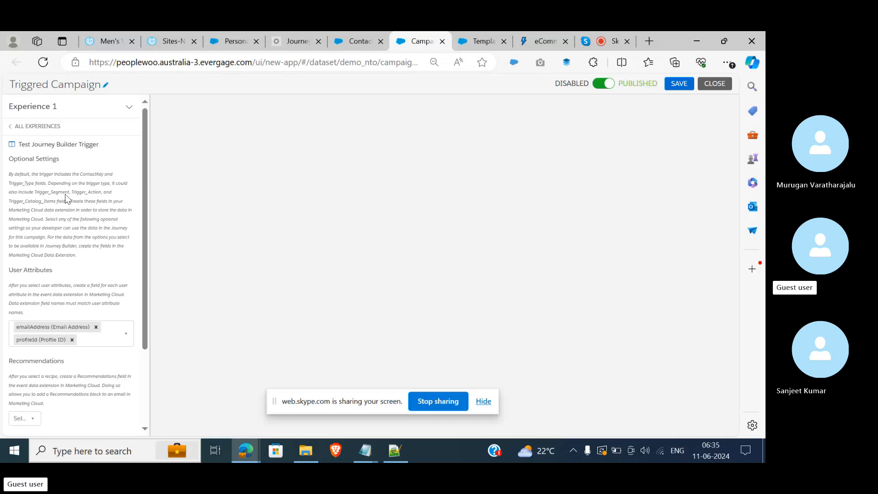
{"action": "left_click", "coordinate": [11, 127]}
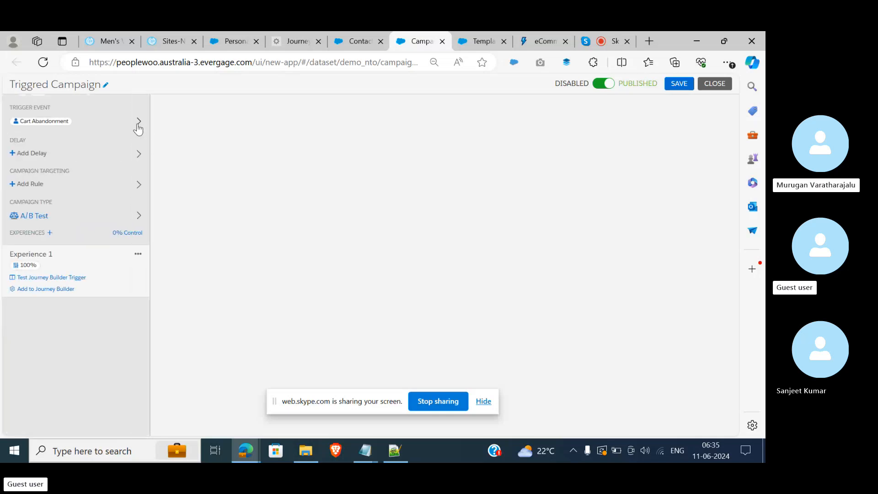
- Set the campaign's trigger event to Segment Join and open the Test Journey Builder Trigger settings of Experience 1
{"action": "left_click", "coordinate": [138, 122]}
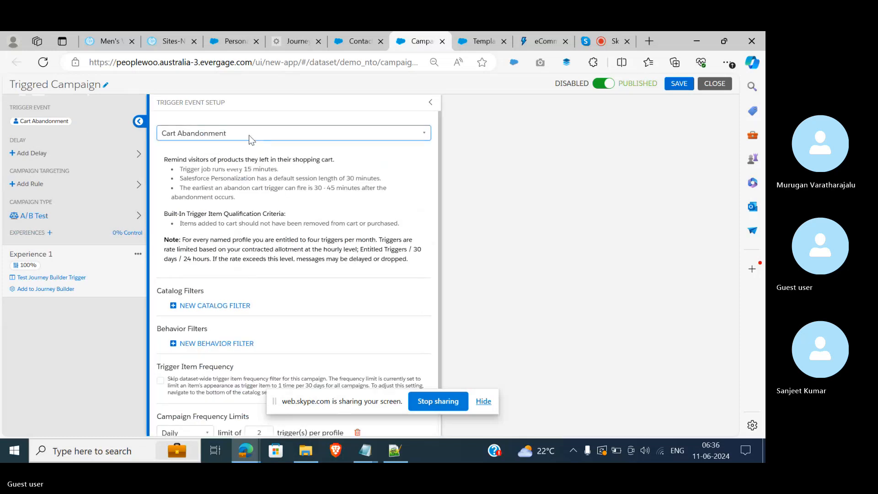
{"action": "left_click", "coordinate": [249, 133]}
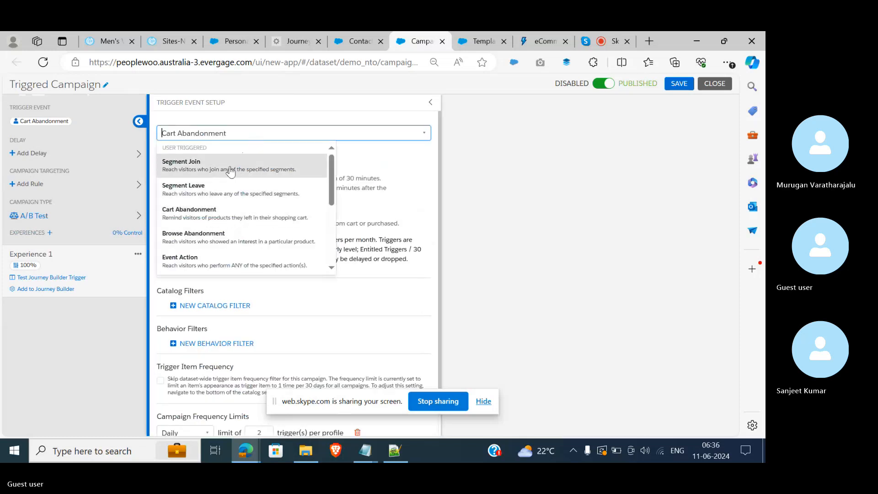
{"action": "left_click", "coordinate": [230, 171]}
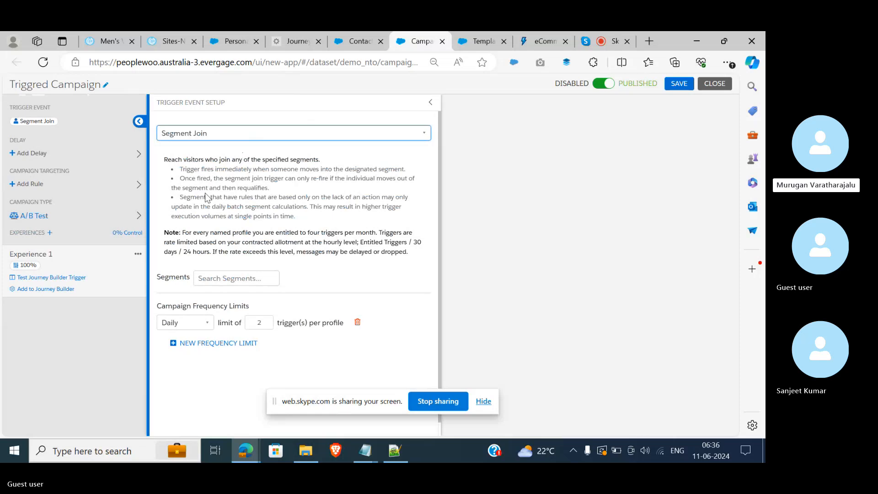
{"action": "left_click", "coordinate": [56, 278]}
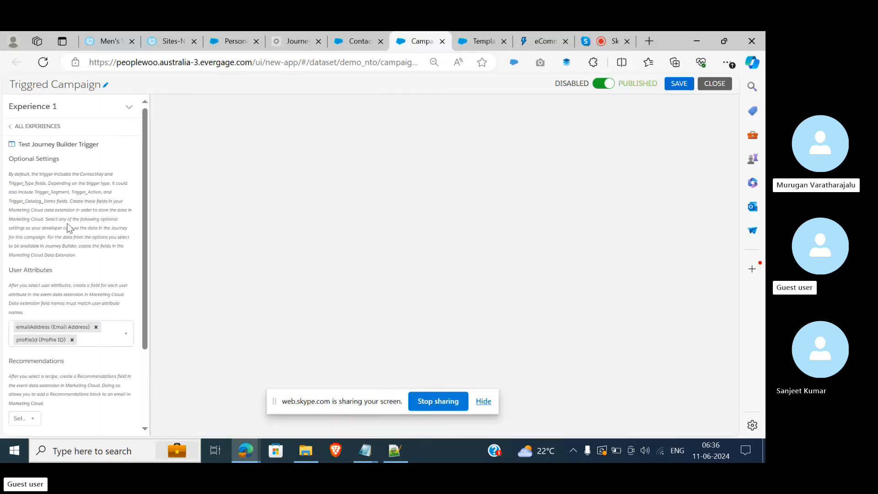
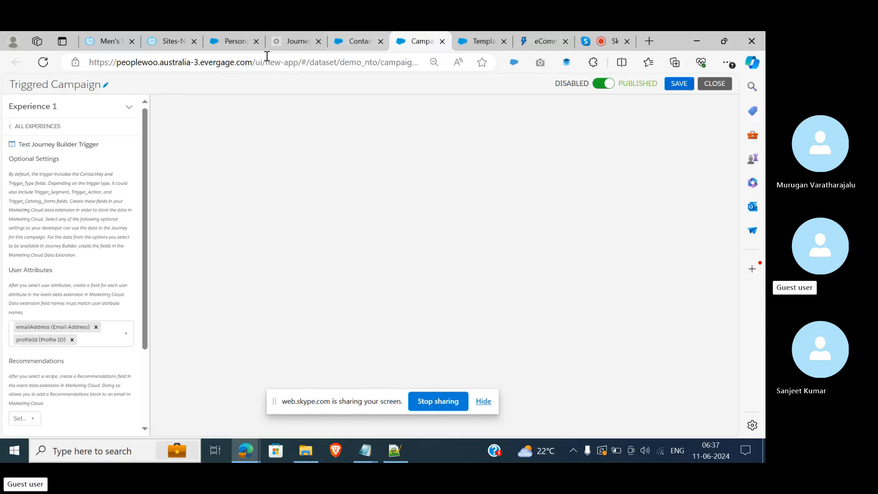
- Review the available user-triggered and catalog-triggered event types and set the campaign's trigger event to Event Action
{"action": "left_click", "coordinate": [13, 127]}
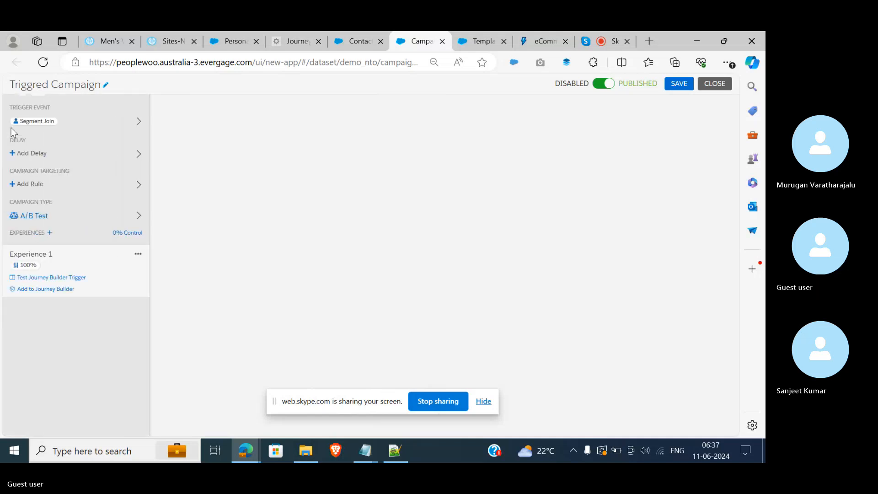
{"action": "left_click", "coordinate": [139, 123]}
{"action": "left_click", "coordinate": [288, 134]}
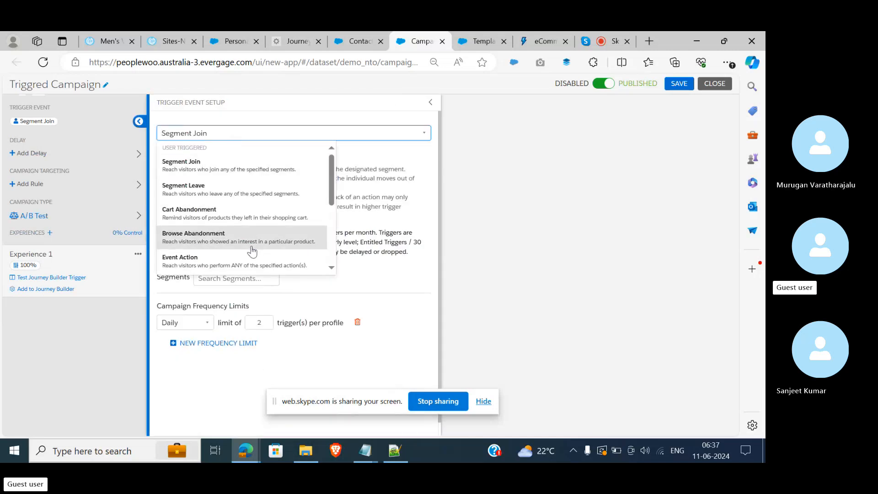
{"action": "scroll", "coordinate": [251, 247], "scroll_direction": "down", "scroll_amount": 1}
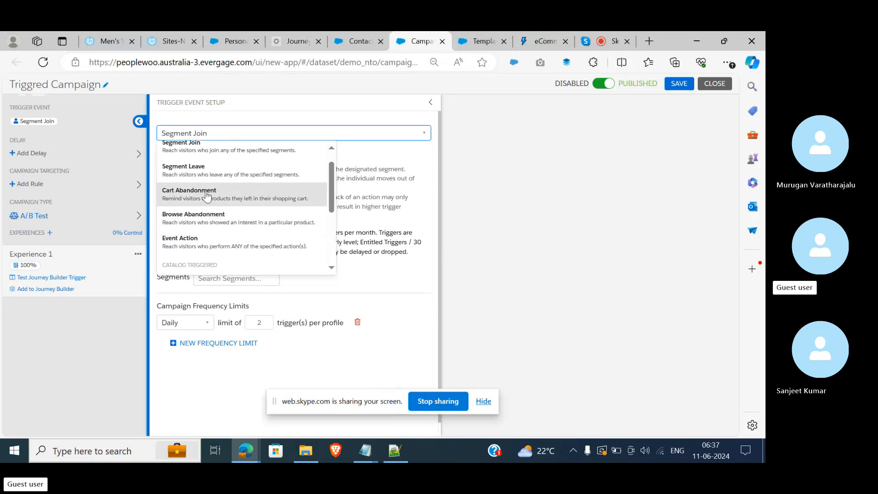
{"action": "scroll", "coordinate": [207, 219], "scroll_direction": "up", "scroll_amount": 1}
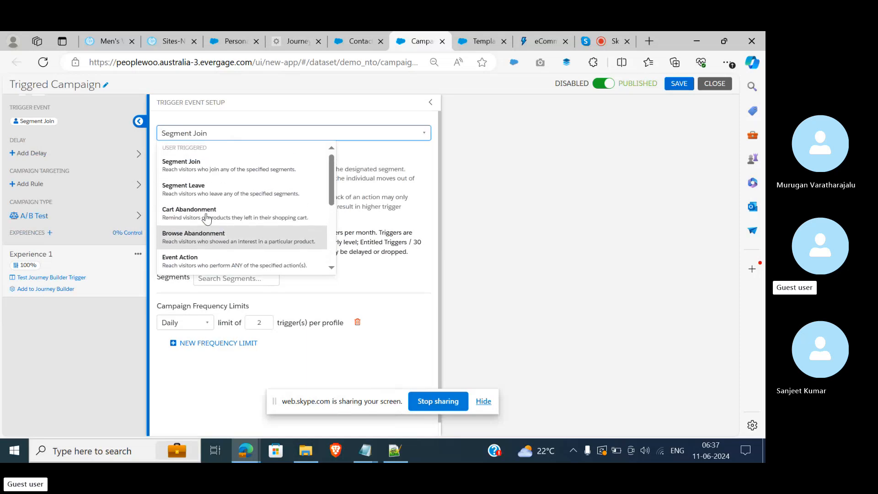
{"action": "scroll", "coordinate": [206, 217], "scroll_direction": "down", "scroll_amount": 3}
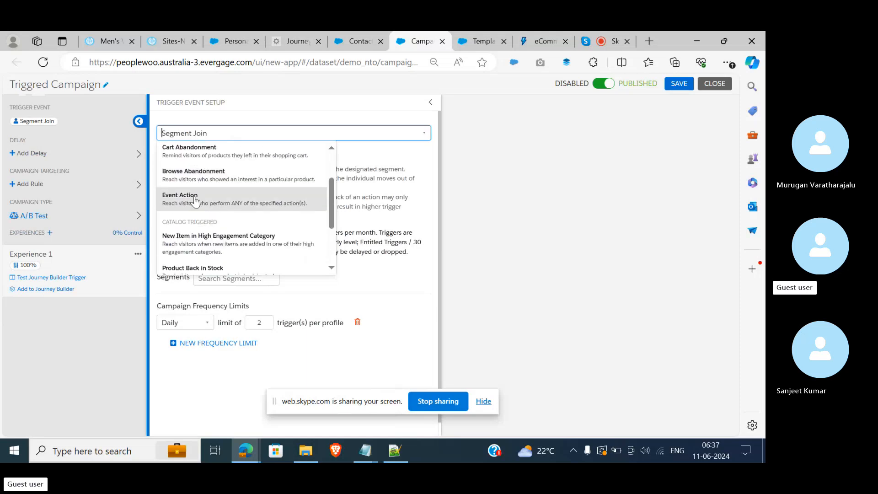
{"action": "left_click", "coordinate": [195, 200]}
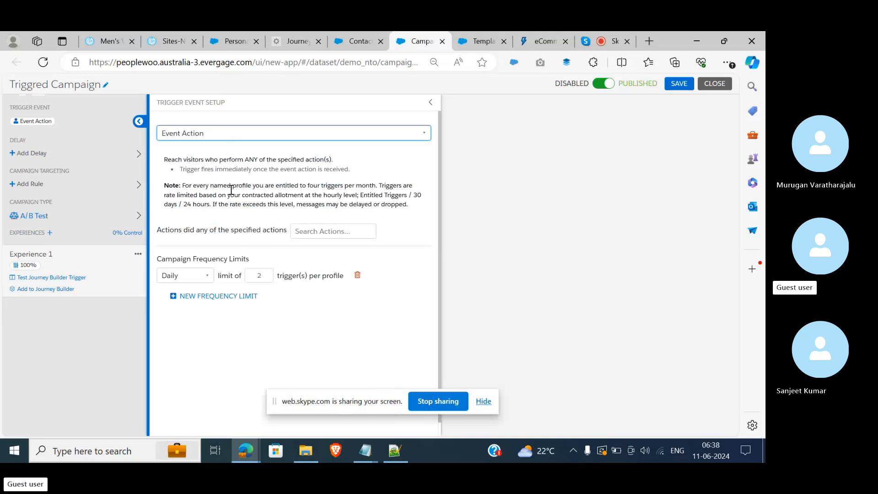
- Look through the Northern Trail Outfitters homepage down to its footer
{"action": "left_click", "coordinate": [169, 33]}
{"action": "scroll", "coordinate": [292, 278], "scroll_direction": "down", "scroll_amount": 10}
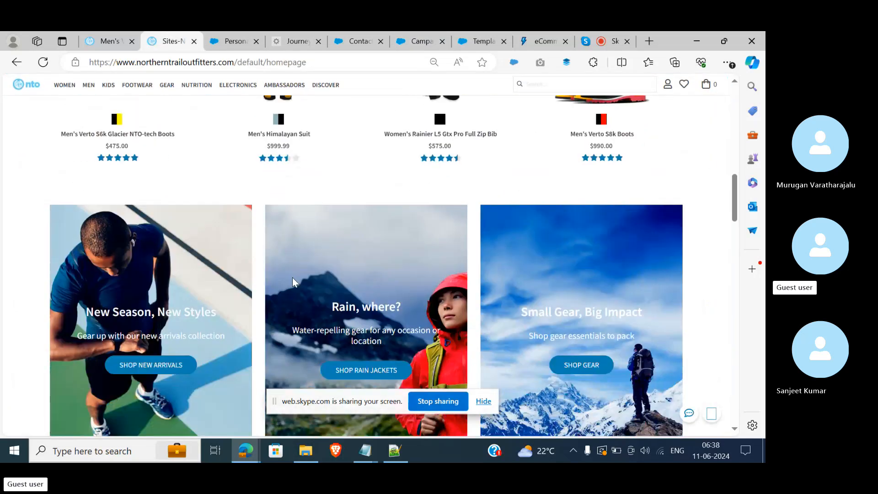
{"action": "scroll", "coordinate": [293, 278], "scroll_direction": "down", "scroll_amount": 15}
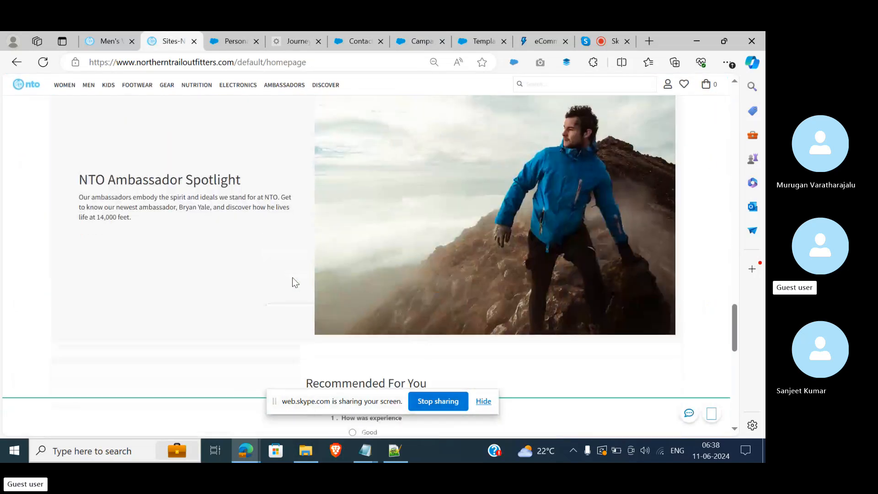
{"action": "scroll", "coordinate": [292, 278], "scroll_direction": "down", "scroll_amount": 10}
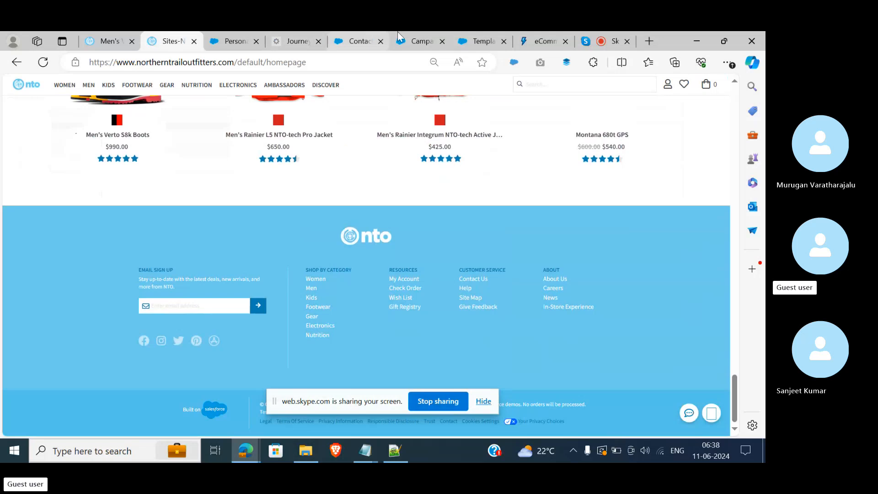
- Revisit the IS_Triggred_Journey journey and the user's event stream, and open the Test Journey Builder Trigger template code
{"action": "left_click", "coordinate": [477, 32]}
{"action": "left_click", "coordinate": [285, 32]}
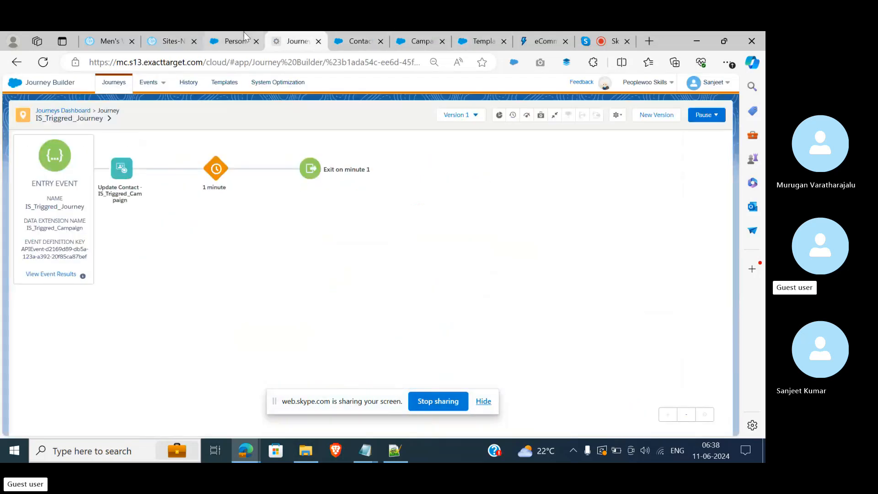
{"action": "left_click", "coordinate": [228, 32]}
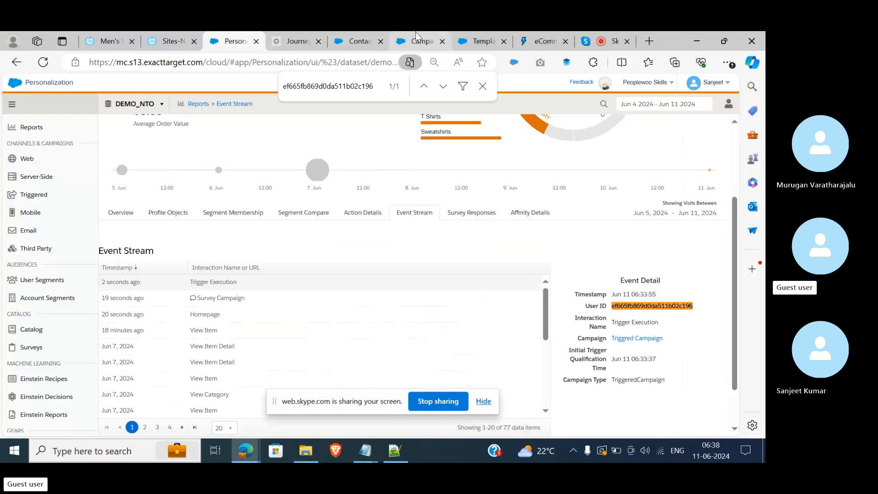
{"action": "left_click", "coordinate": [483, 33]}
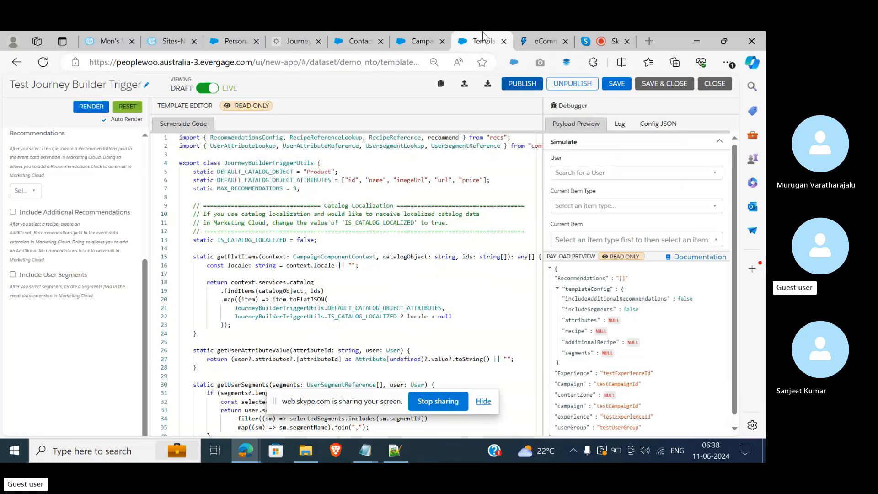
- Review the IS_Triggred_Campaign data extension record alongside the trigger template, the Triggred Campaign setup and the user's event stream
{"action": "left_click", "coordinate": [358, 32]}
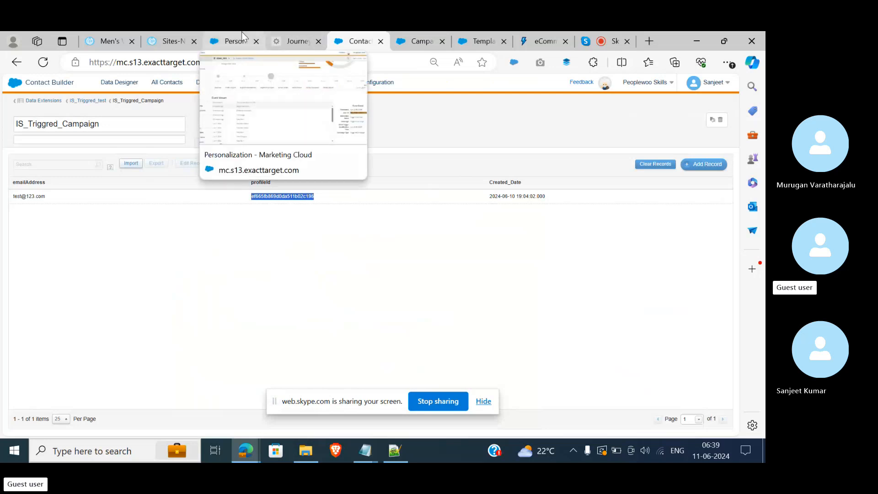
{"action": "left_click", "coordinate": [476, 33]}
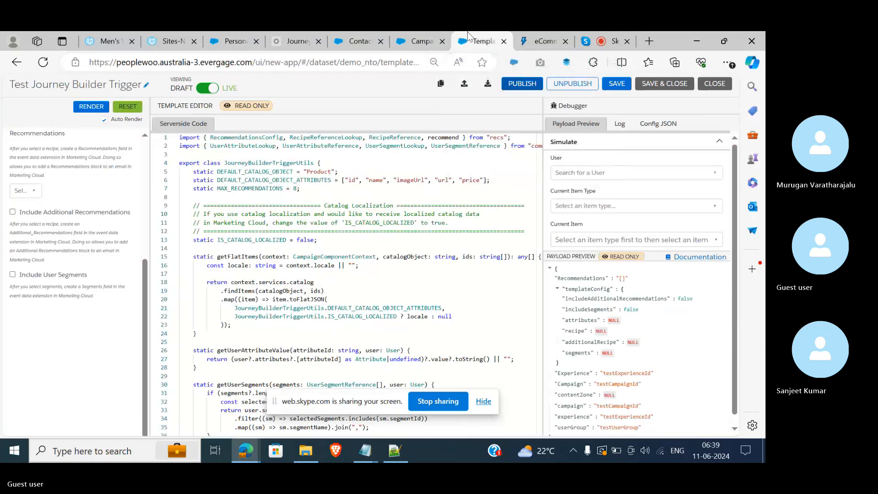
{"action": "left_click", "coordinate": [414, 35]}
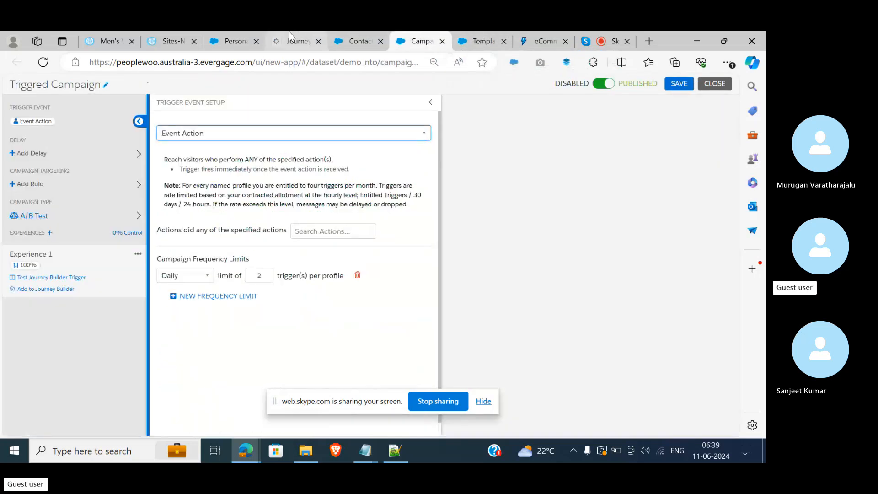
{"action": "key", "text": "ctrl+f"}
{"action": "left_click", "coordinate": [233, 36]}
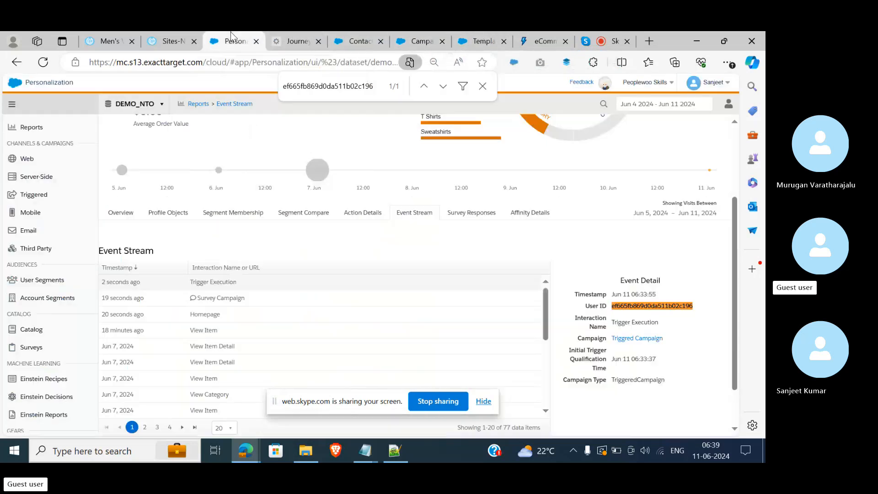
{"action": "left_click", "coordinate": [365, 33]}
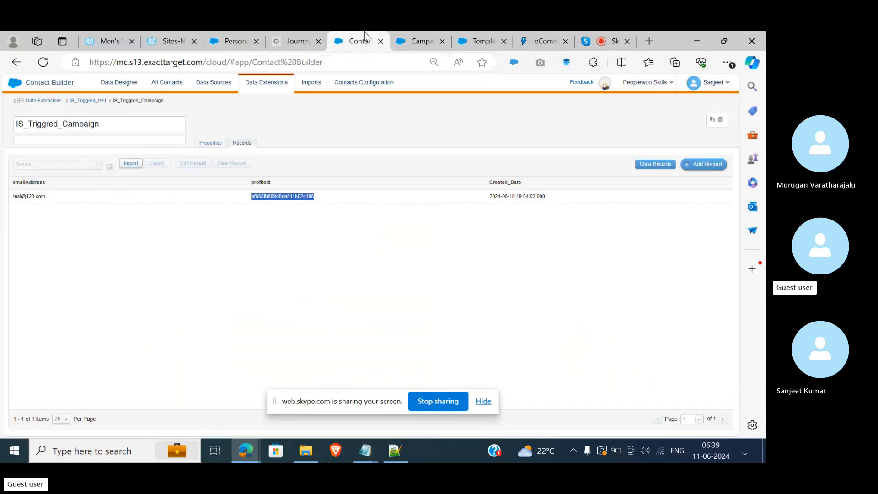
- Set the Triggred Campaign's trigger event to Segment Join and open its segment choices
{"action": "left_click", "coordinate": [433, 36]}
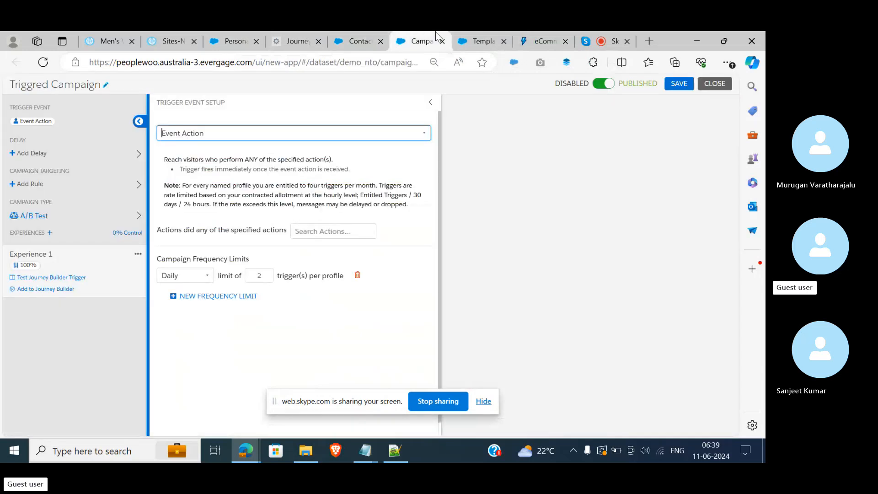
{"action": "left_click", "coordinate": [332, 137]}
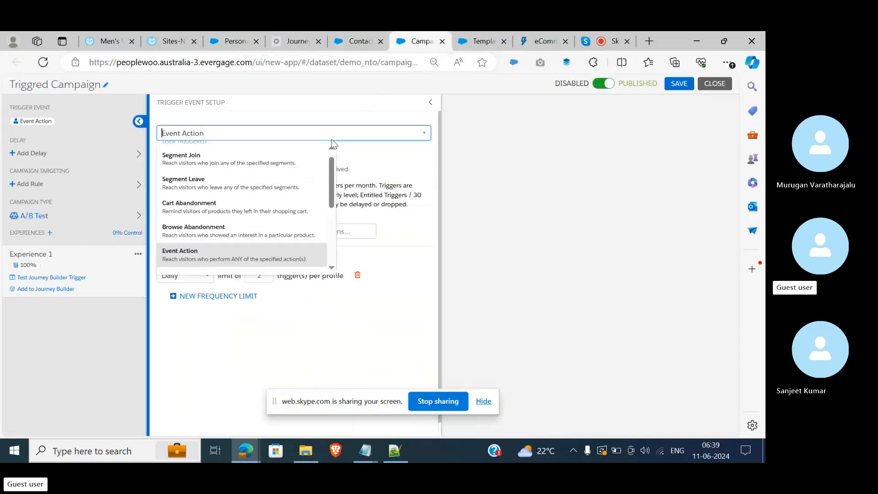
{"action": "left_click", "coordinate": [258, 169]}
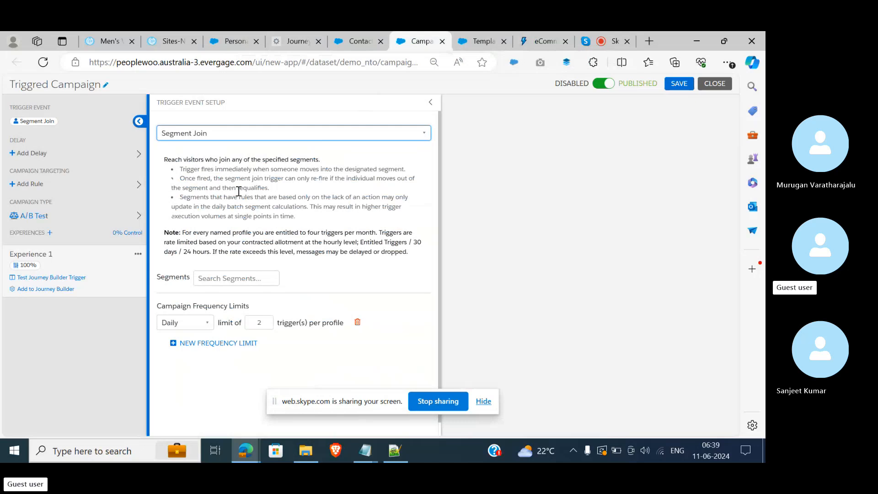
{"action": "left_click", "coordinate": [232, 278]}
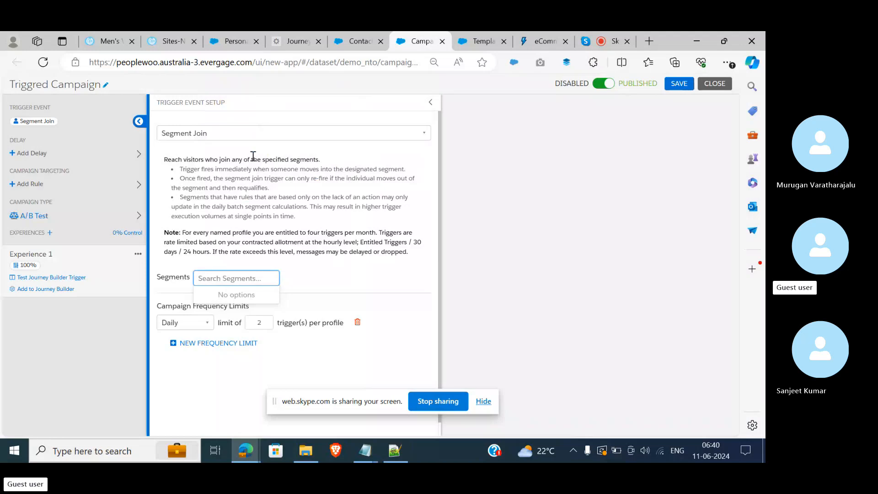
- Review the user-triggered and catalog-triggered event types offered for the campaign, without picking a different one
{"action": "left_click", "coordinate": [293, 130]}
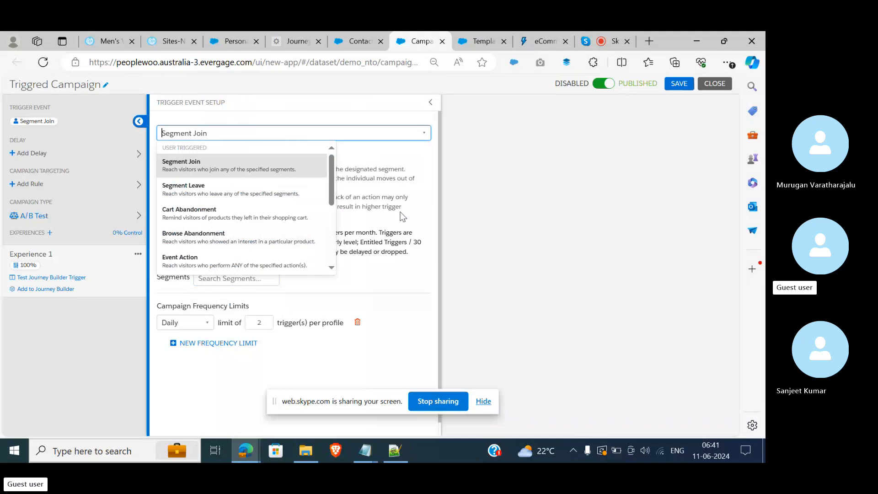
{"action": "scroll", "coordinate": [290, 207], "scroll_direction": "down", "scroll_amount": 3}
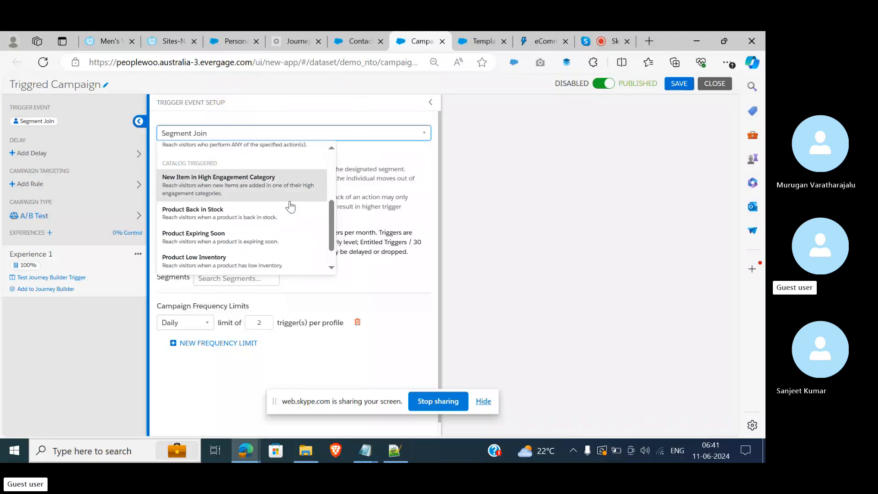
{"action": "scroll", "coordinate": [290, 207], "scroll_direction": "down", "scroll_amount": 1}
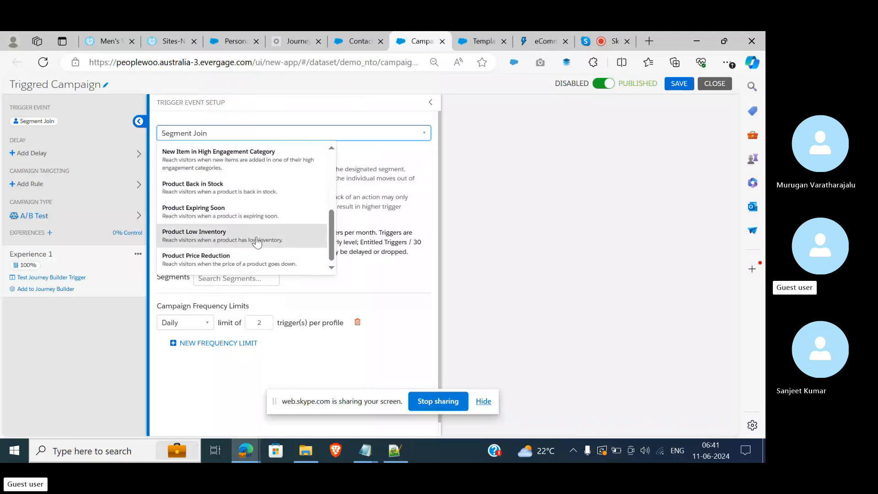
{"action": "scroll", "coordinate": [256, 238], "scroll_direction": "up", "scroll_amount": 5}
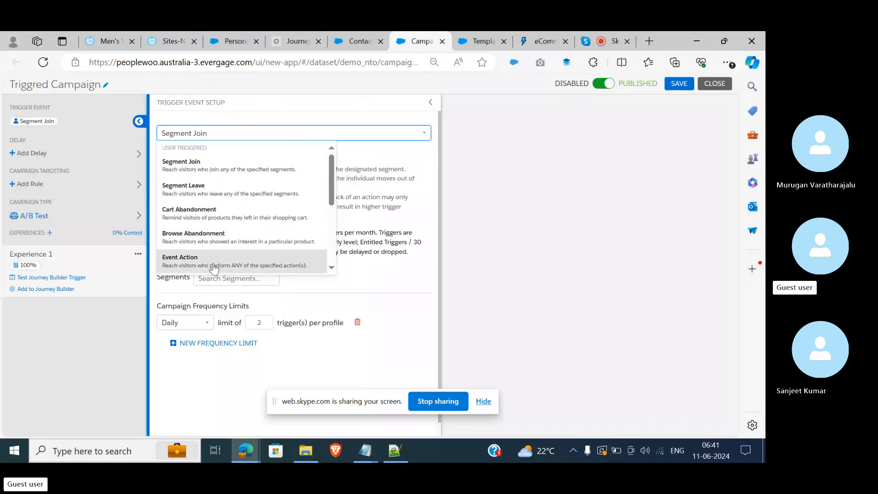
{"action": "scroll", "coordinate": [214, 267], "scroll_direction": "down", "scroll_amount": 1}
{"action": "scroll", "coordinate": [214, 267], "scroll_direction": "up", "scroll_amount": 1}
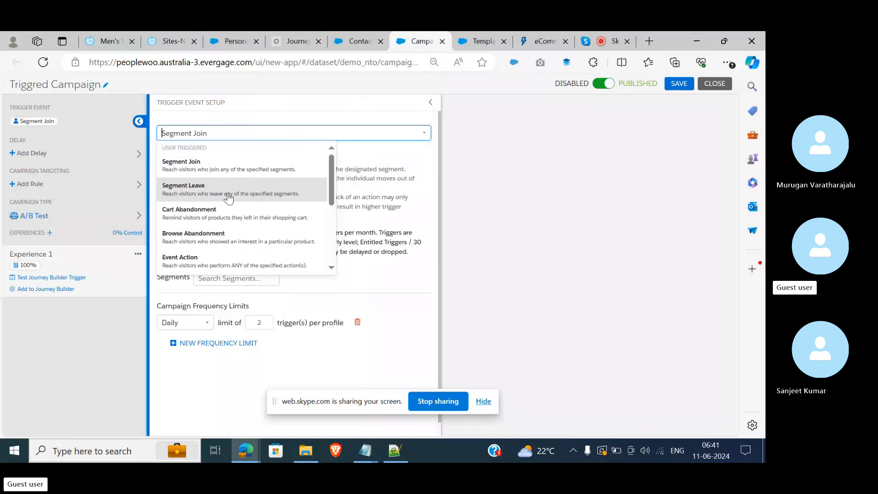
{"action": "left_click", "coordinate": [385, 218]}
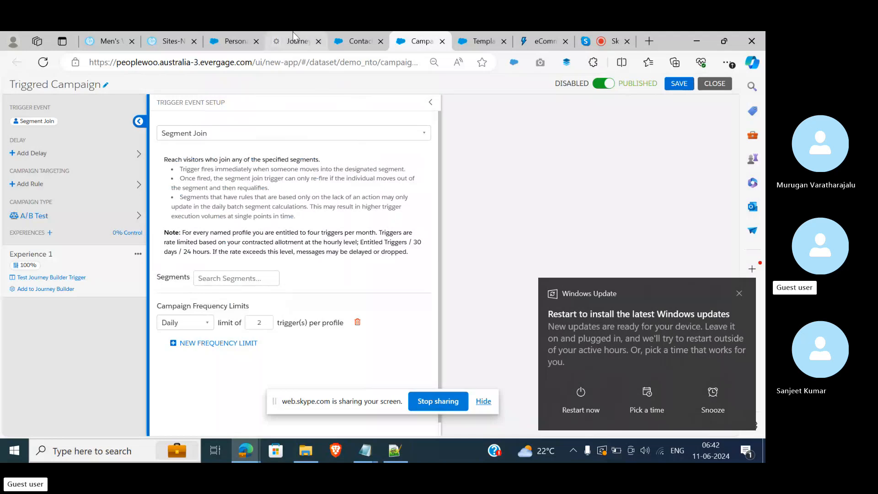
- Look at the Server-Side Campaigns list and the Server-Side and Triggered Templates list of DEMO_NTO, and close the page search
{"action": "left_click", "coordinate": [215, 37]}
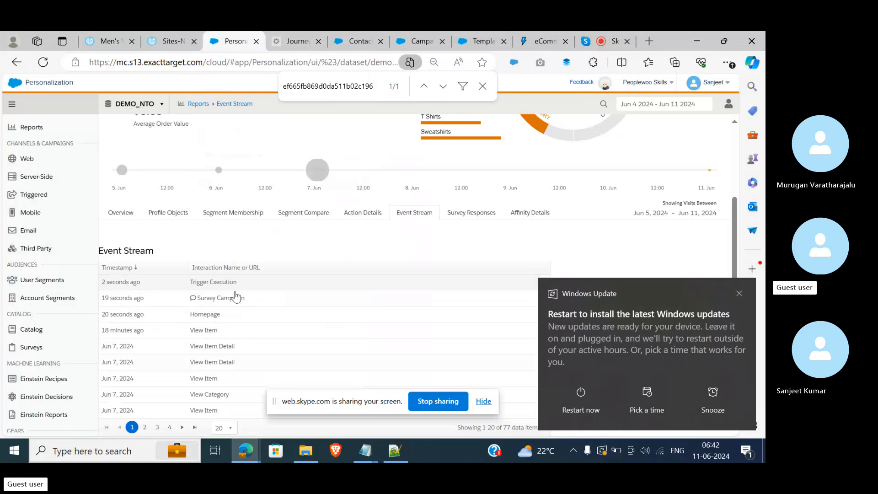
{"action": "mouse_move", "coordinate": [63, 192]}
{"action": "scroll", "coordinate": [64, 193], "scroll_direction": "up", "scroll_amount": 1}
{"action": "scroll", "coordinate": [63, 192], "scroll_direction": "down", "scroll_amount": 1}
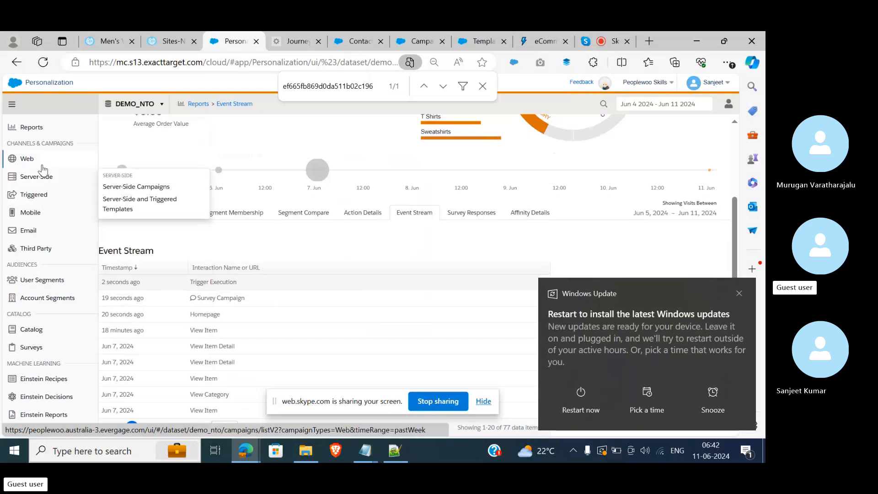
{"action": "left_click", "coordinate": [157, 187]}
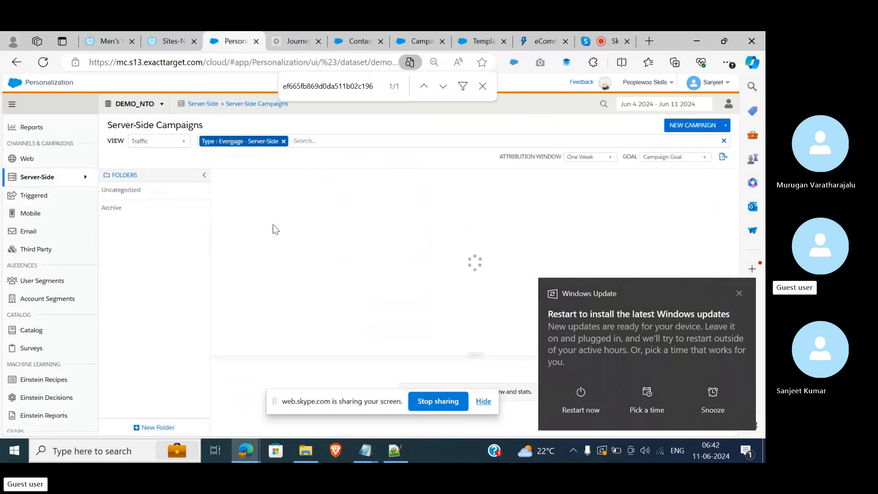
{"action": "mouse_move", "coordinate": [50, 176]}
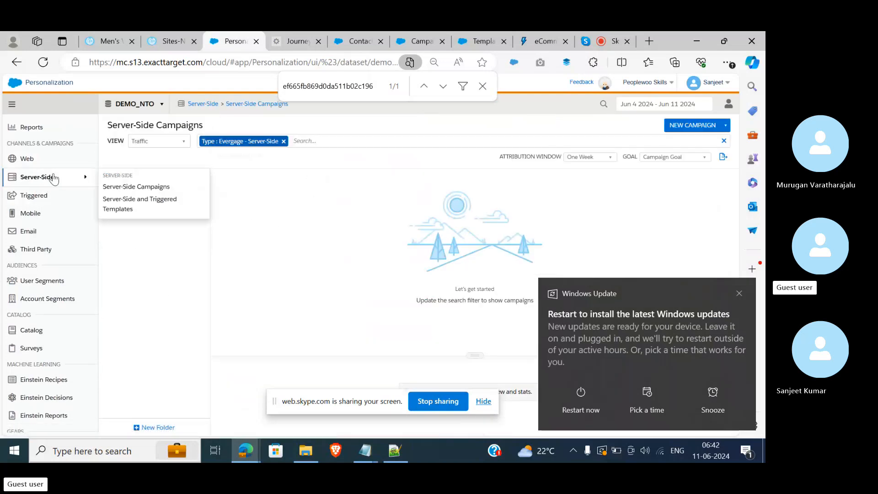
{"action": "left_click", "coordinate": [158, 201]}
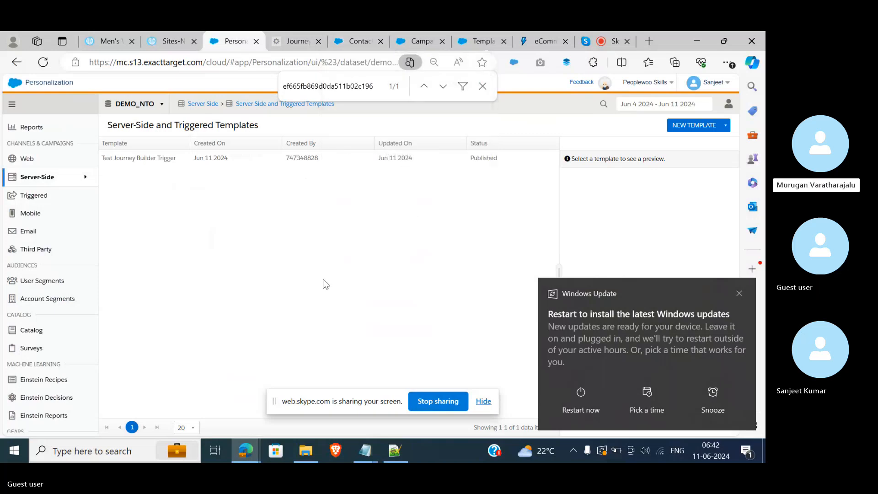
{"action": "left_click", "coordinate": [483, 86]}
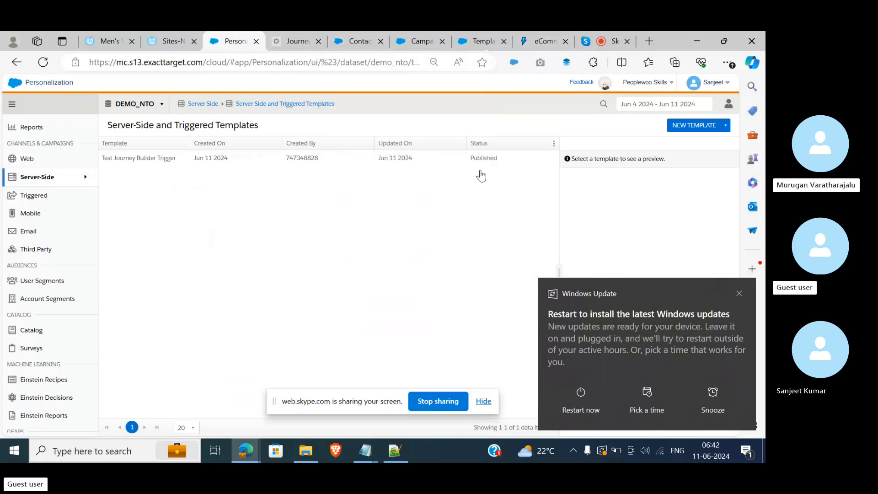
- Switch to the Skype call and stop sharing the screen
{"action": "left_click", "coordinate": [598, 37]}
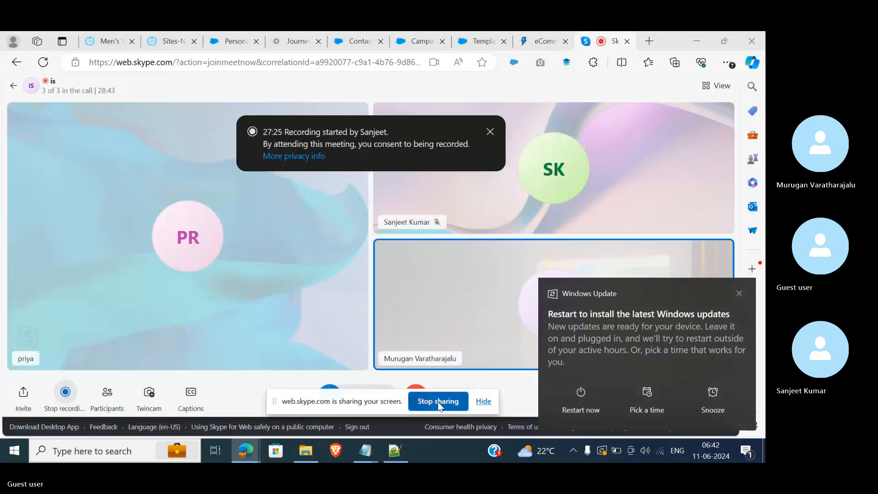
{"action": "left_click", "coordinate": [438, 402]}
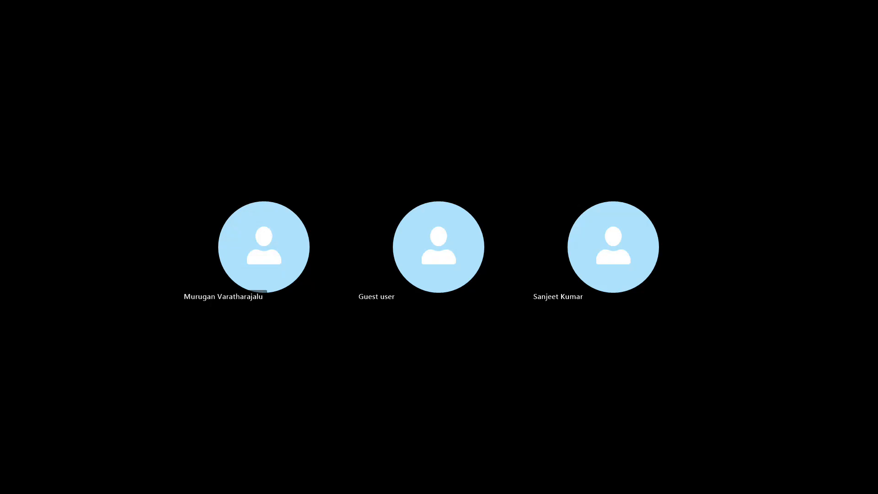